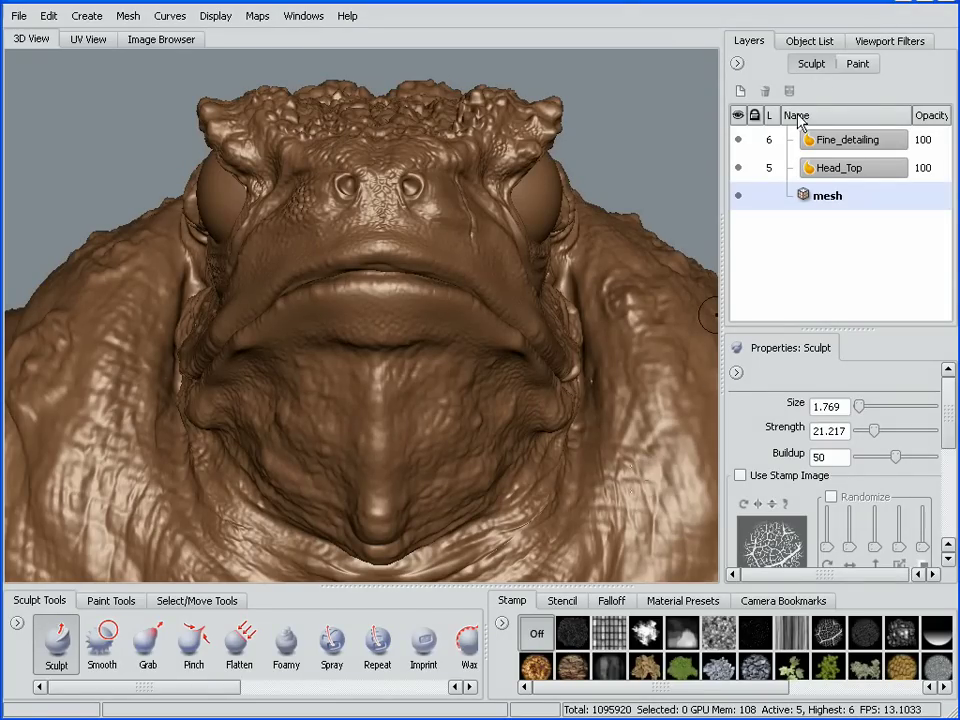
- Switch the layer list to paint layers and choose the Airbrush paint tool
left_click(858, 66)
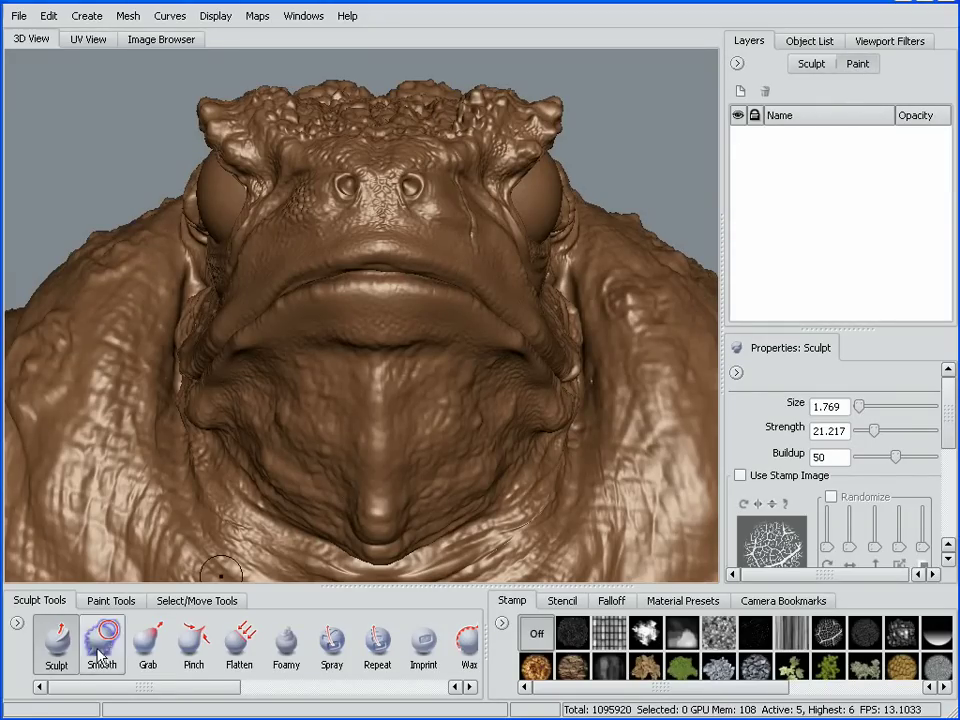
left_click(110, 604)
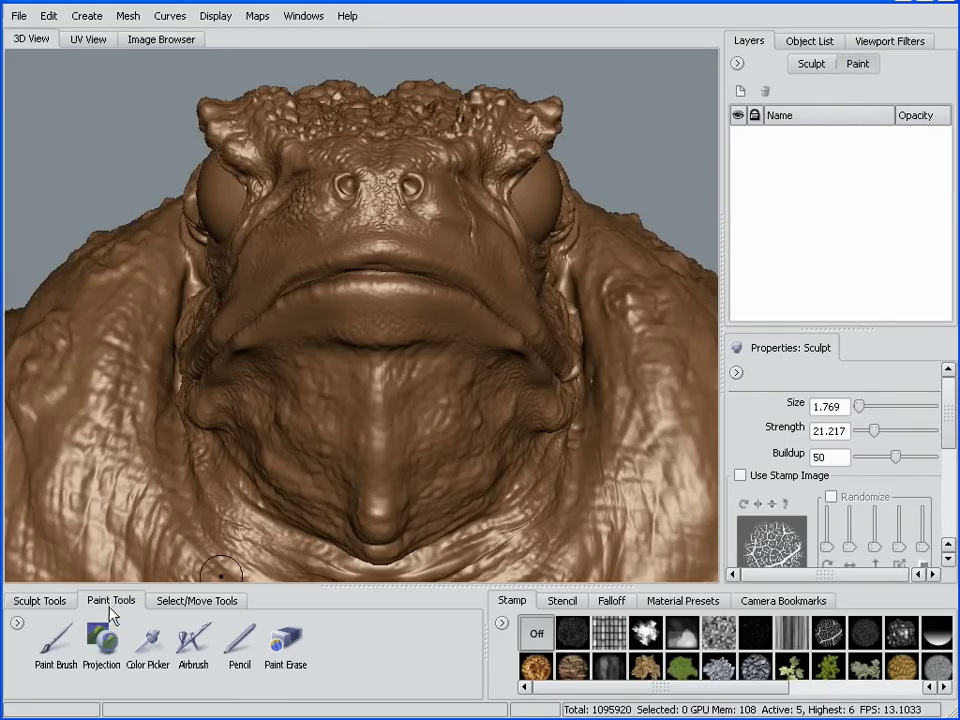
left_click(190, 644)
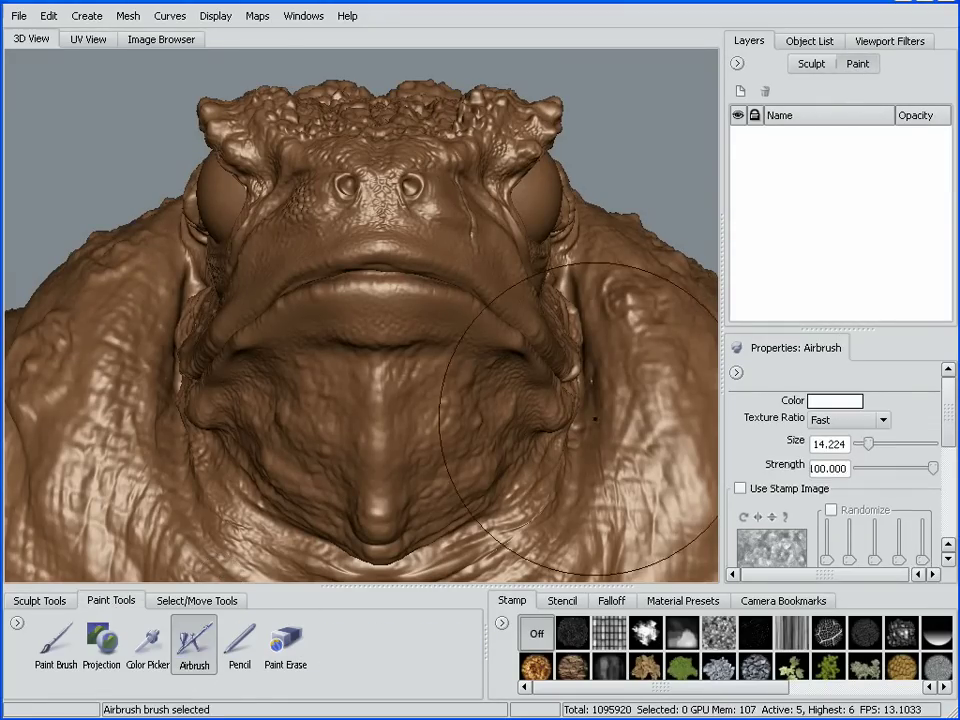
- Create Paint Layer 1 with size 2048, bit depth 16 and the Diffuse channel
mouse_move(608, 404)
left_mouse_down("alt")
mouse_move(583, 428)
mouse_move(585, 396)
mouse_move(477, 428)
left_mouse_up("alt")
left_click(467, 407)
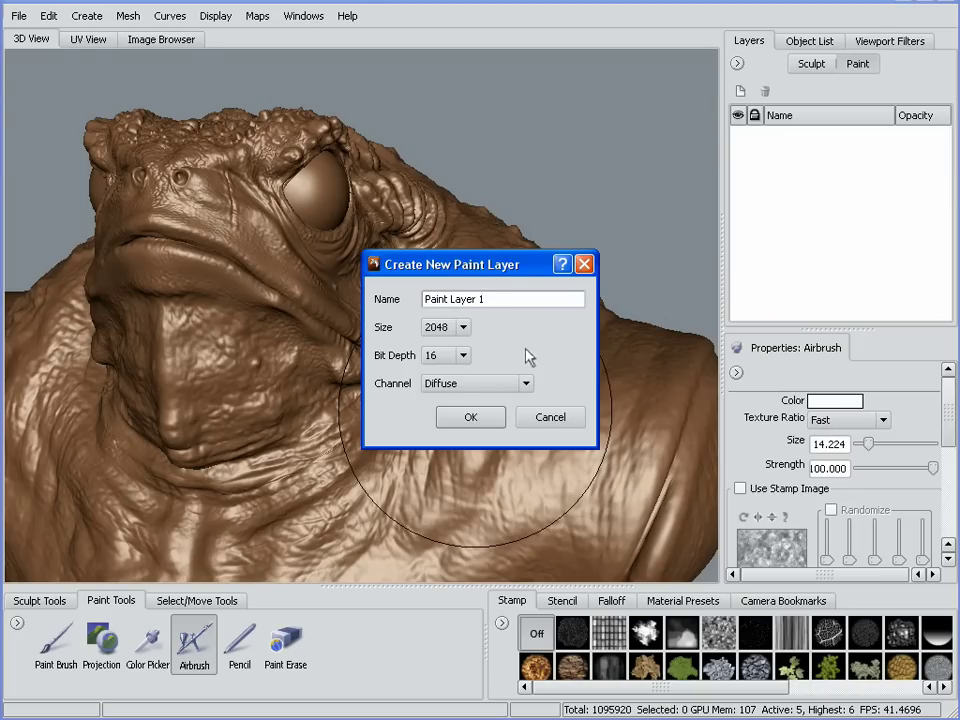
left_click(463, 329)
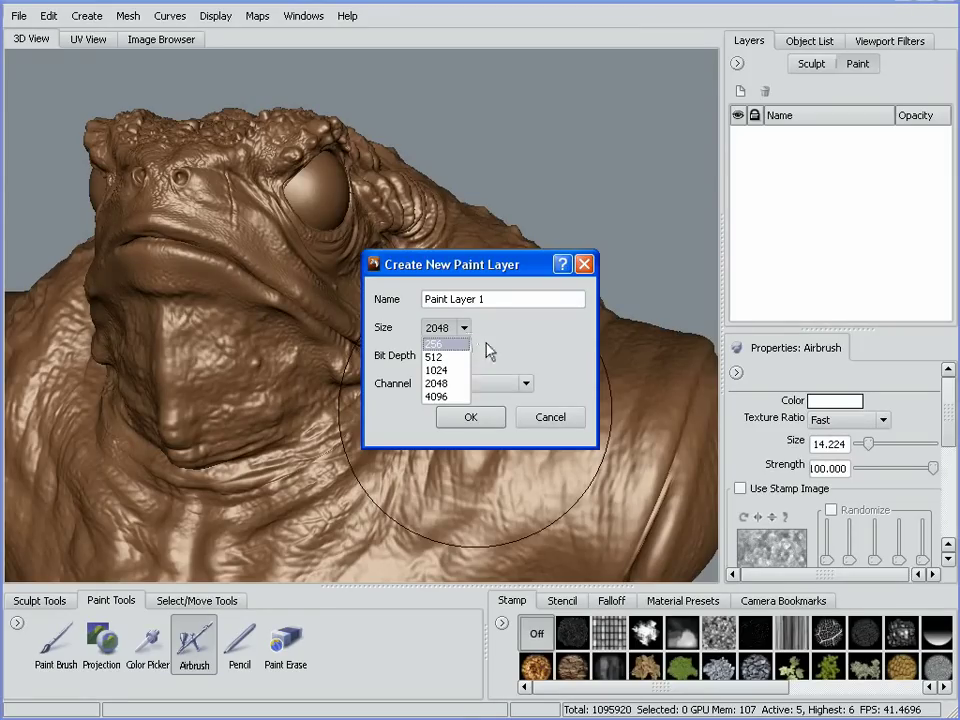
left_click(554, 338)
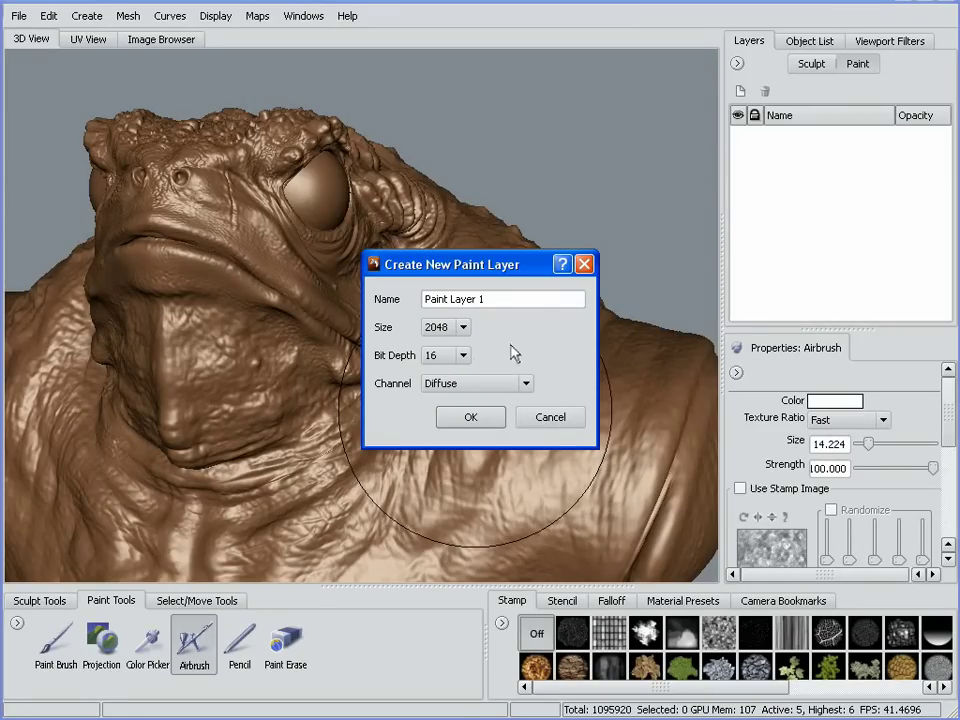
left_click(463, 356)
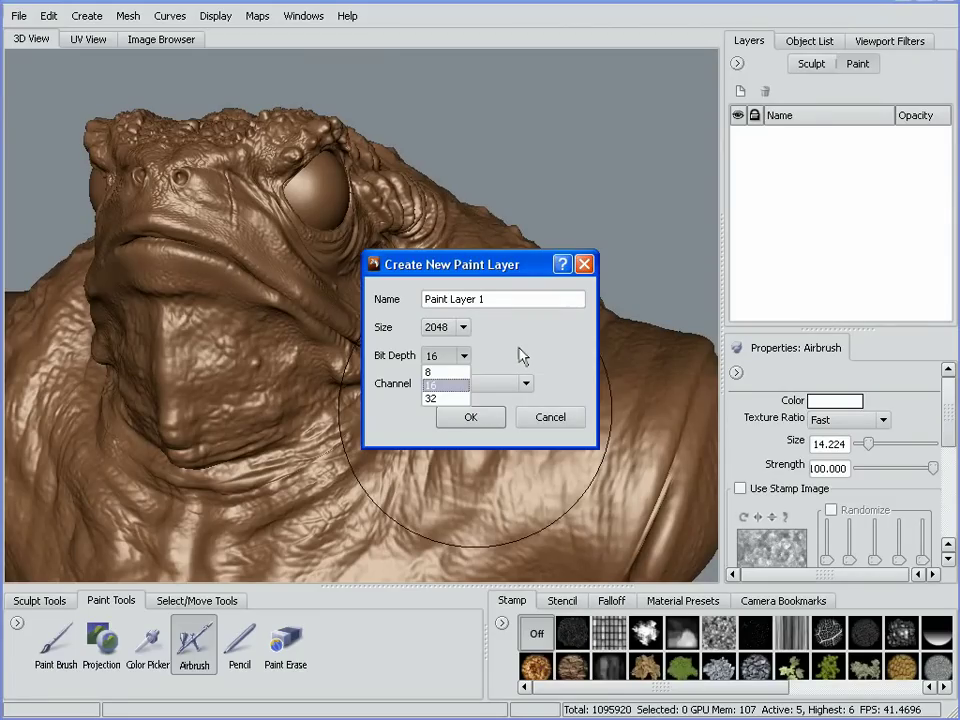
left_click(549, 358)
left_click(527, 384)
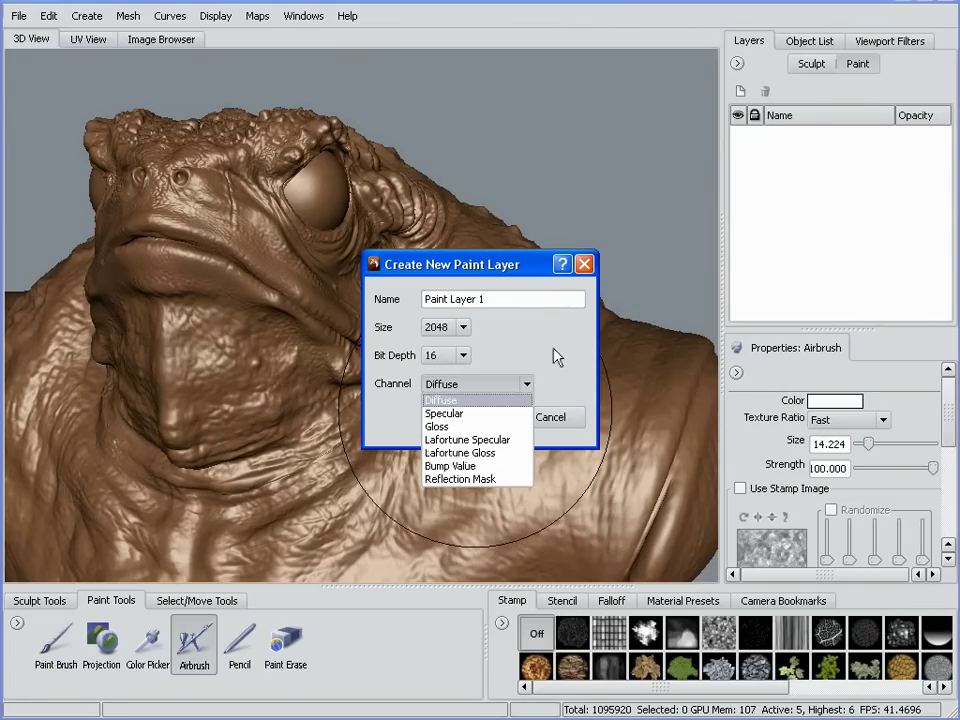
left_click(557, 360)
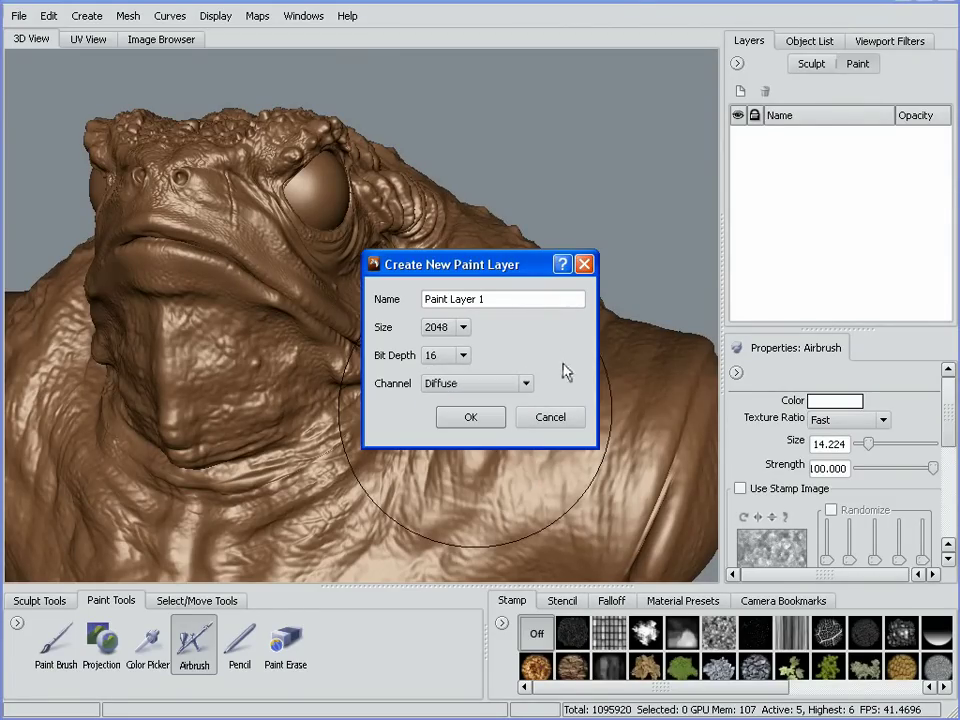
left_click(479, 422)
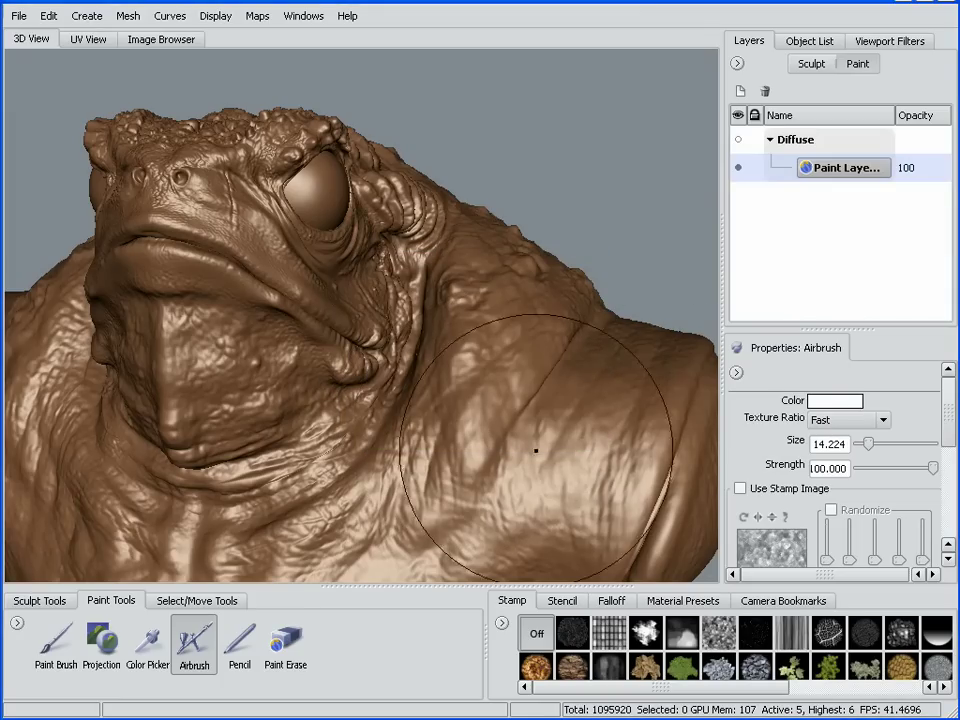
- Set the airbrush color to the dark brown custom color and paint the side of the toad's neck beside the jaw
left_click(815, 400)
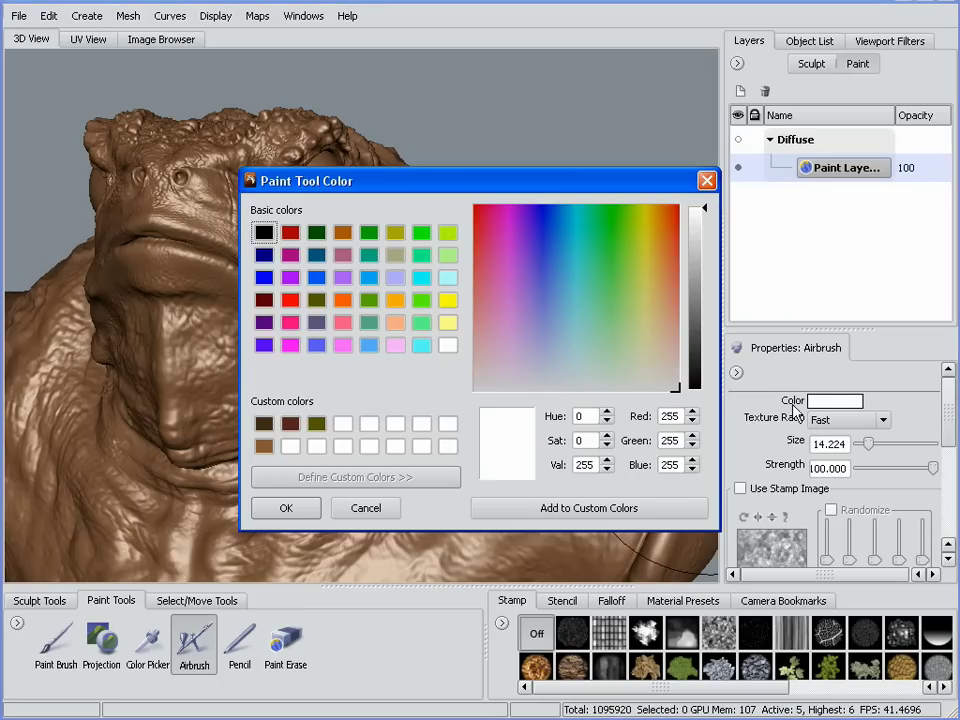
left_click(282, 424)
left_click(296, 514)
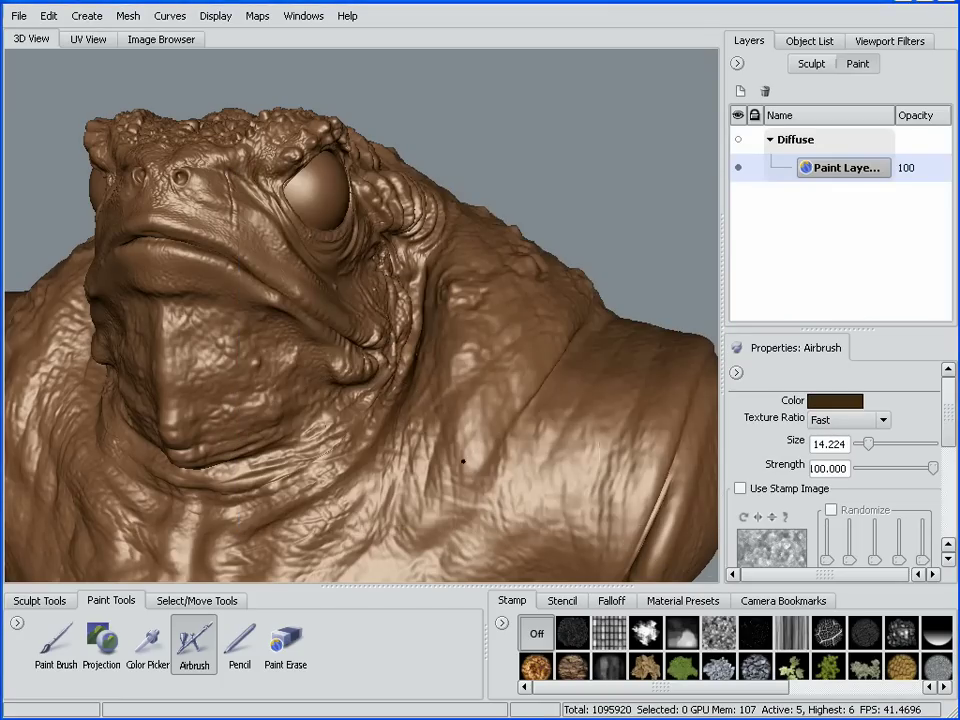
left_click_drag(463, 461, 429, 340, "alt")
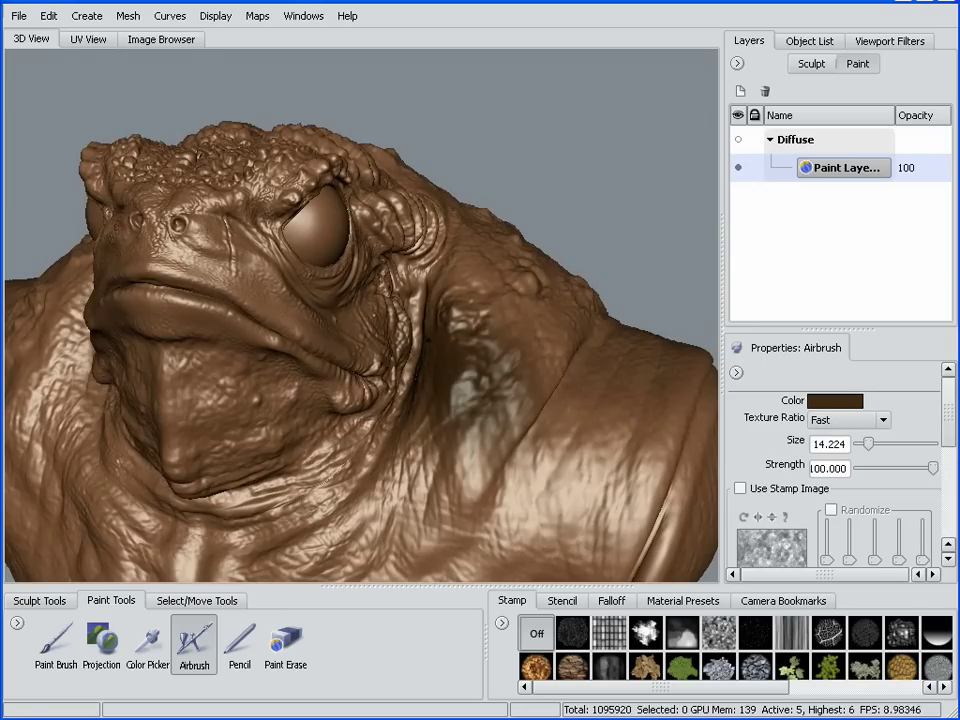
- Set airbrush mirroring to X and paint dark brown over the neck sides, upper shoulders, and head above the mouth
left_click_drag(945, 426, 940, 515)
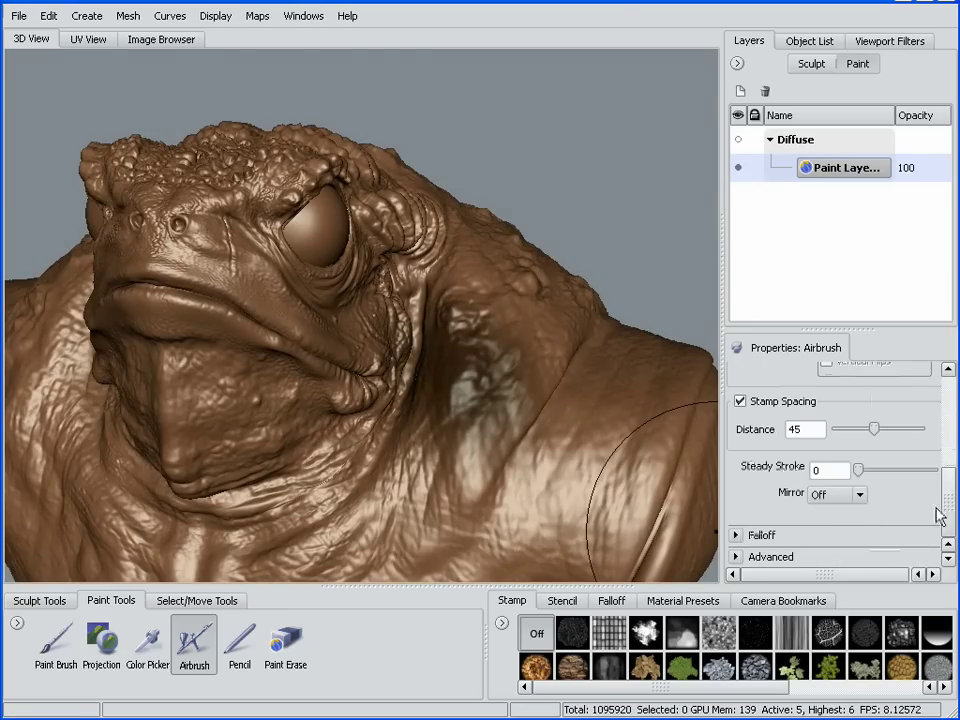
left_click(857, 494)
left_click(862, 531)
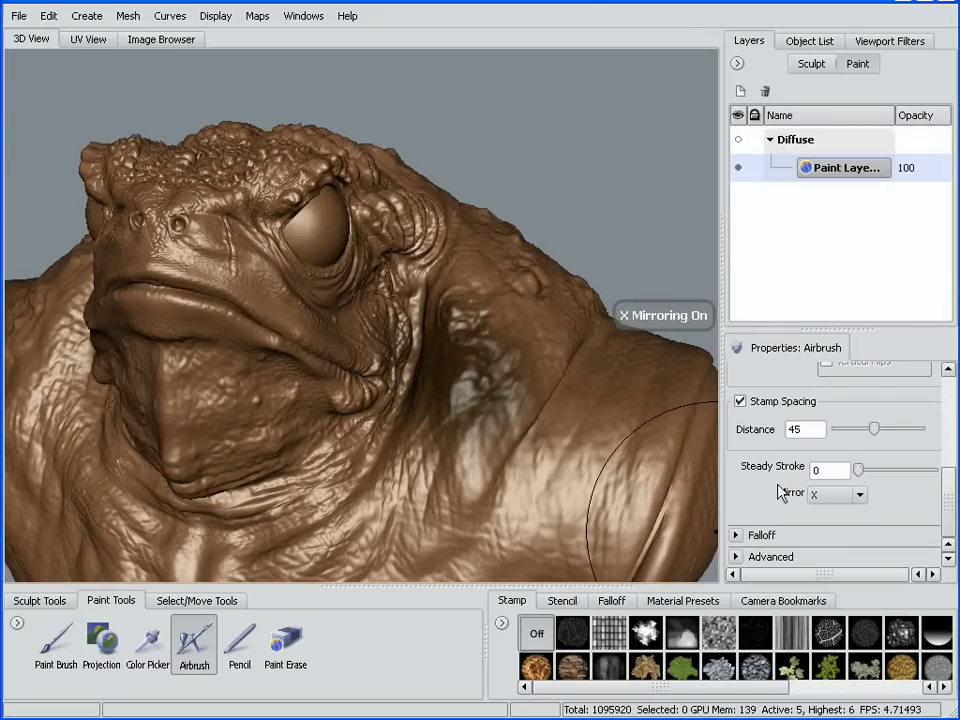
mouse_move(447, 418)
left_mouse_down()
mouse_move(437, 432)
mouse_move(437, 284)
left_mouse_up()
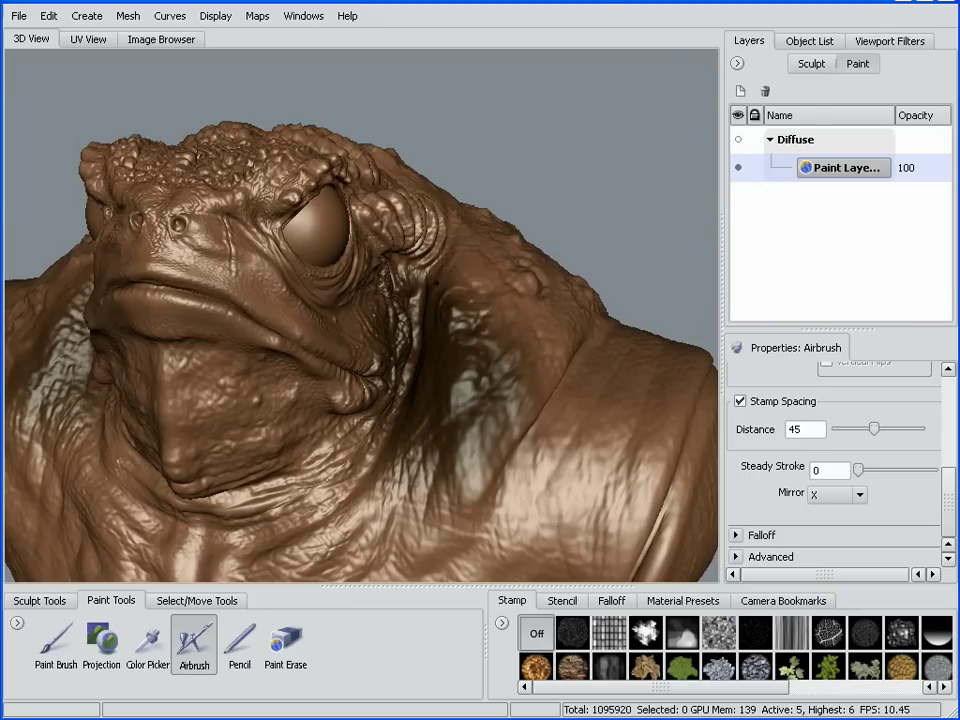
mouse_move(320, 195)
left_mouse_down()
mouse_move(395, 240)
mouse_move(450, 380)
left_mouse_up()
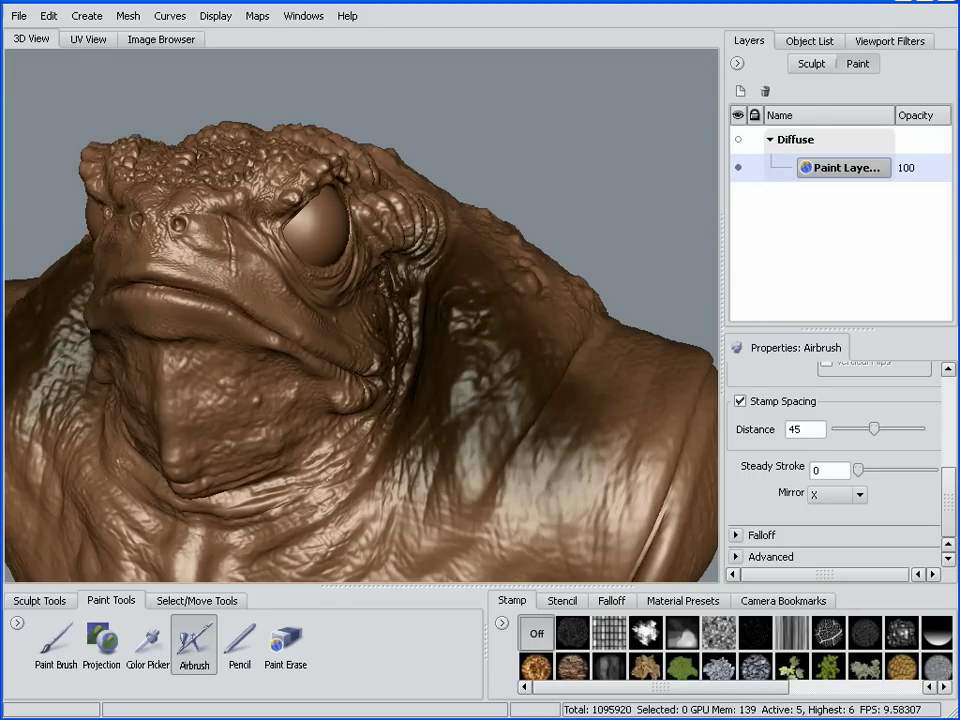
mouse_move(365, 270)
left_mouse_down()
mouse_move(345, 232)
mouse_move(336, 261)
left_mouse_up()
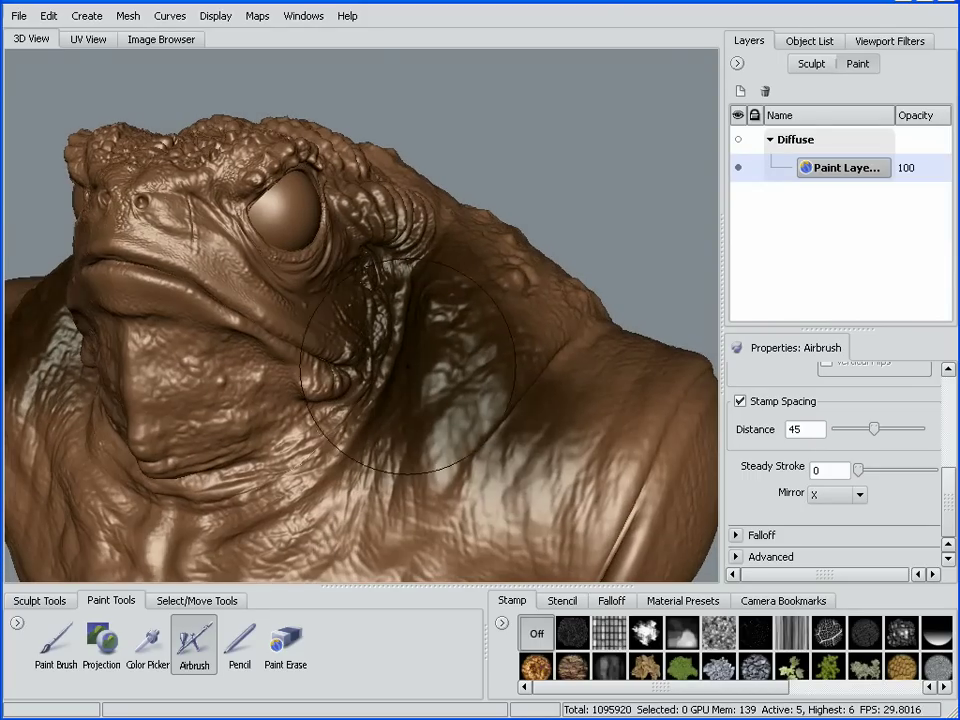
left_click_drag(408, 367, 384, 367)
mouse_move(187, 220)
left_mouse_down()
mouse_move(221, 261)
mouse_move(297, 299)
mouse_move(212, 238)
mouse_move(141, 229)
mouse_move(112, 194)
mouse_move(218, 176)
left_mouse_up()
mouse_move(204, 252)
left_mouse_down("alt")
mouse_move(308, 387)
mouse_move(322, 440)
mouse_move(345, 402)
mouse_move(380, 397)
mouse_move(408, 420)
mouse_move(352, 315)
mouse_move(385, 262)
mouse_move(425, 285)
mouse_move(428, 342)
mouse_move(408, 442)
mouse_move(310, 290)
left_mouse_up("alt")
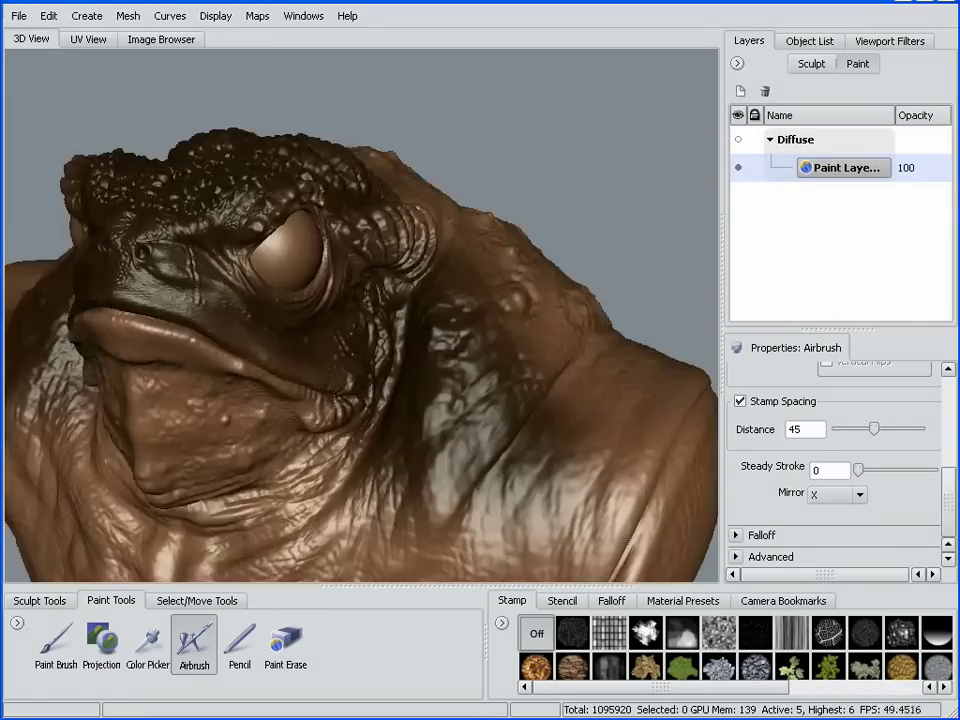
left_click_drag(428, 335, 419, 253, "alt")
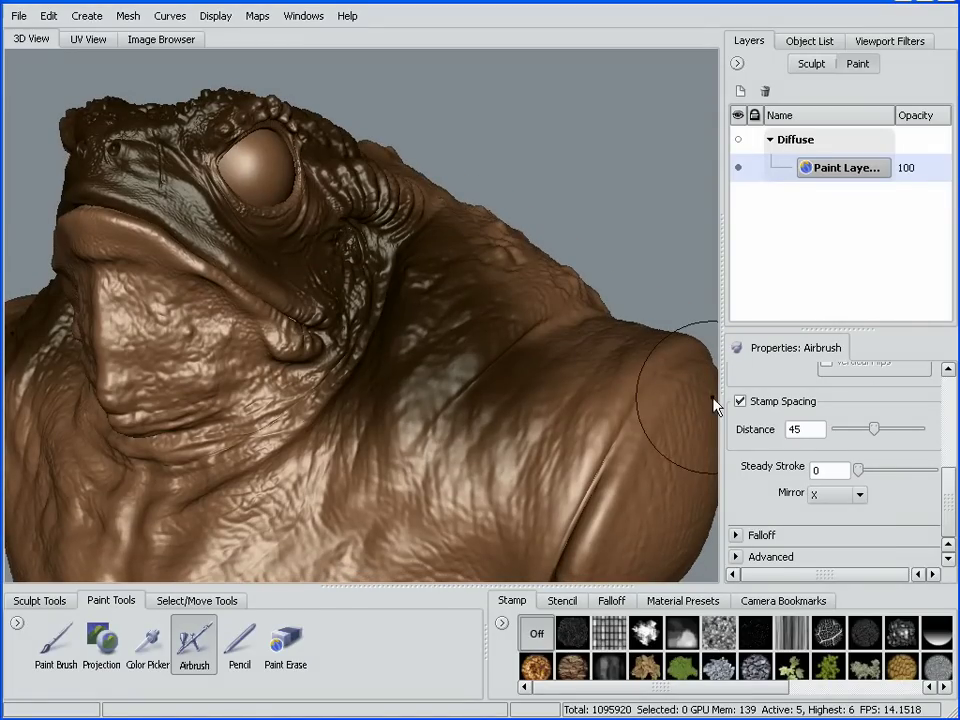
- Set the airbrush color to a pale yellow with RGB 250, 255, 215
left_click_drag(948, 476, 949, 399)
left_click(849, 400)
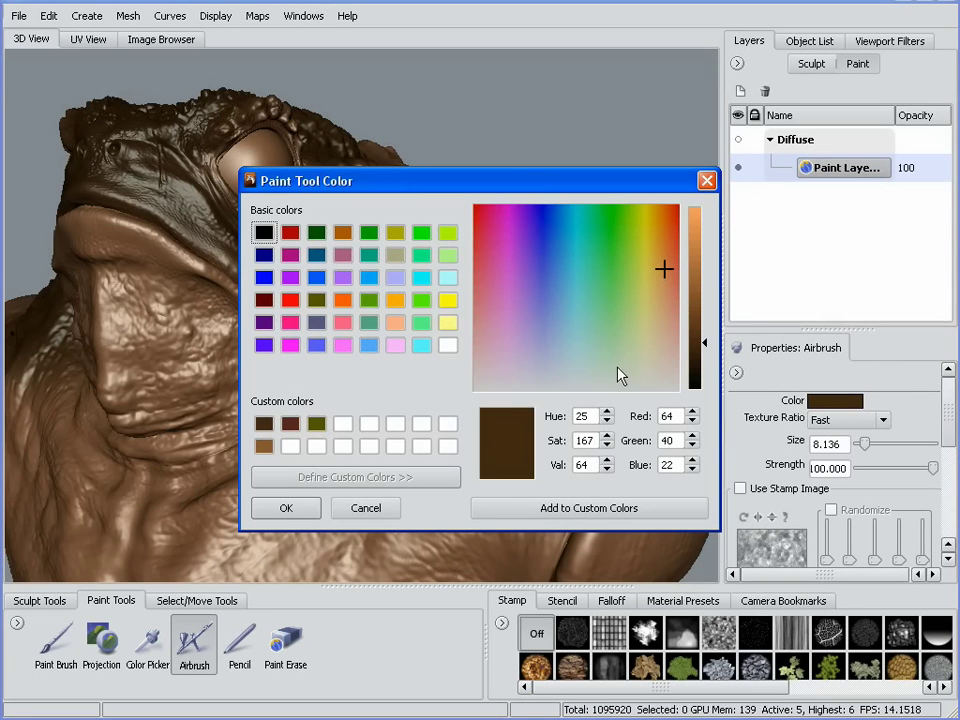
left_click(447, 323)
left_click_drag(641, 300, 643, 356)
left_click(302, 511)
- Airbrush the throat, chest and belly pale yellow, enlarging the brush to about 14.3
left_click_drag(325, 492, 436, 482, "alt")
right_click_drag(436, 482, 418, 478, "alt")
middle_click_drag(418, 478, 450, 407, "alt")
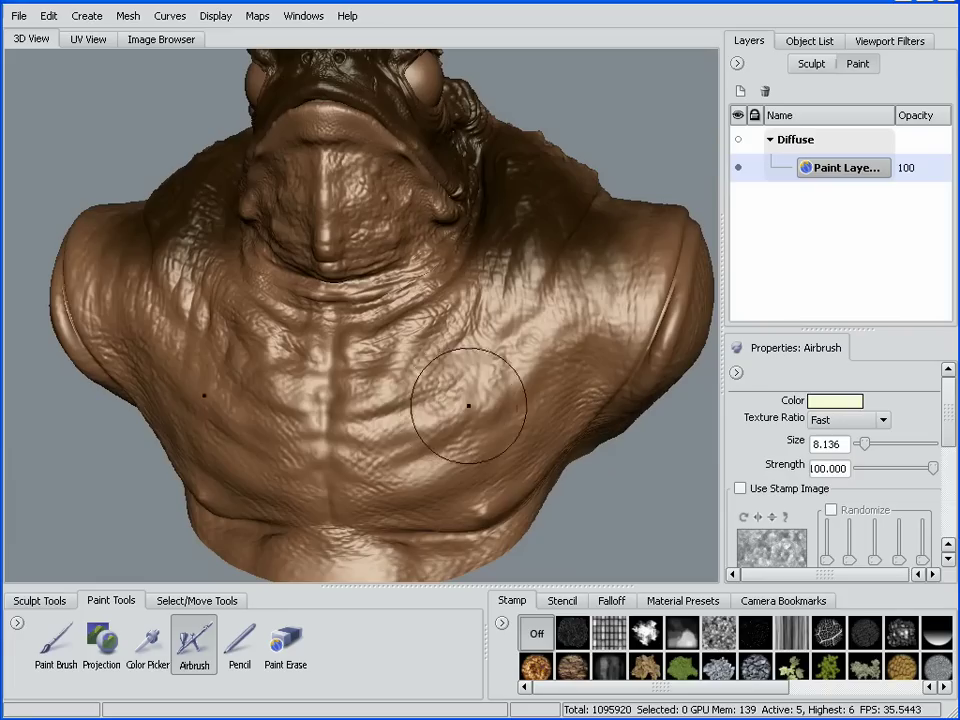
mouse_move(450, 404)
left_mouse_down()
mouse_move(477, 400)
mouse_move(330, 300)
mouse_move(260, 300)
mouse_move(230, 280)
mouse_move(348, 249)
mouse_move(336, 189)
mouse_move(364, 169)
mouse_move(437, 266)
mouse_move(350, 184)
mouse_move(444, 379)
mouse_move(405, 495)
mouse_move(444, 534)
mouse_move(527, 437)
mouse_move(549, 324)
mouse_move(450, 300)
mouse_move(433, 359)
left_mouse_up()
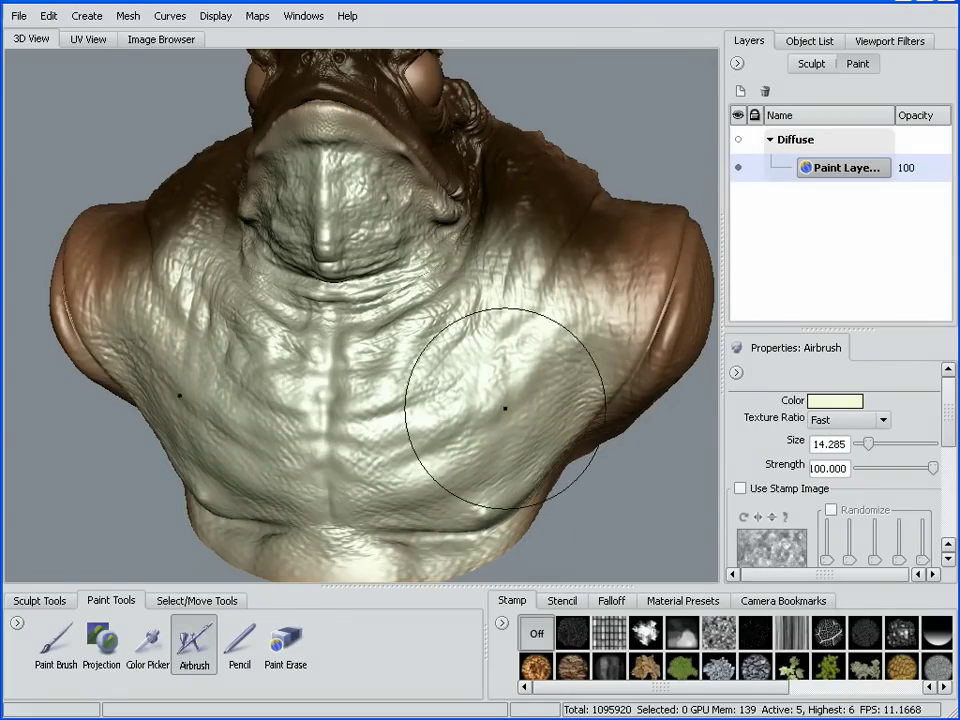
mouse_move(503, 407)
left_mouse_down("alt")
mouse_move(489, 386)
mouse_move(486, 403)
left_mouse_up("alt")
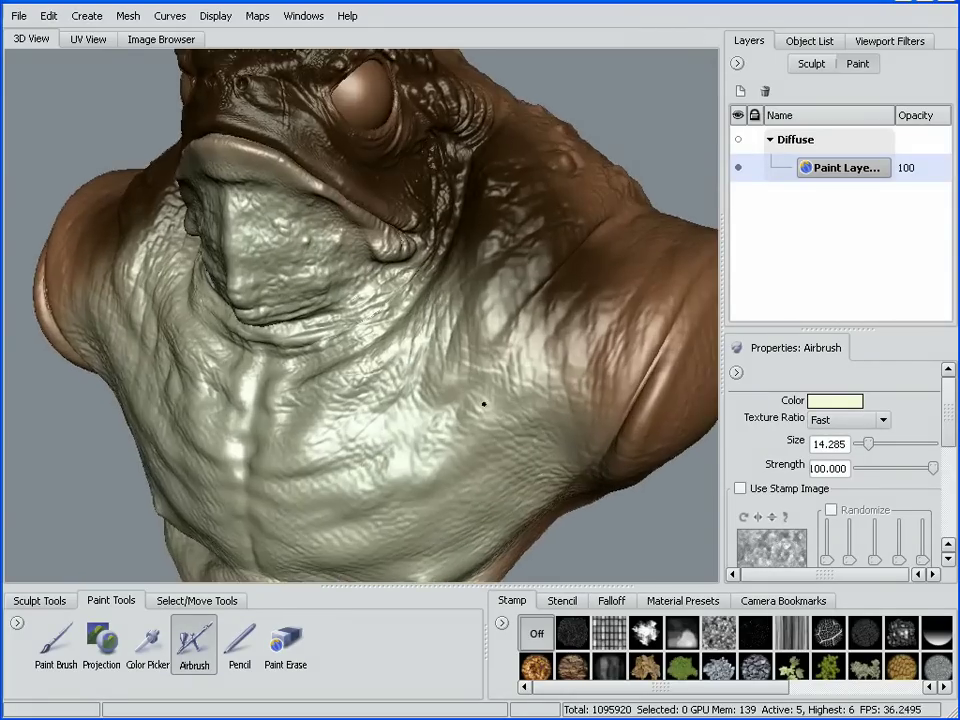
- Create a second Diffuse paint layer named Paint Layer 2 with size 2048 and bit depth 16
left_click(740, 92)
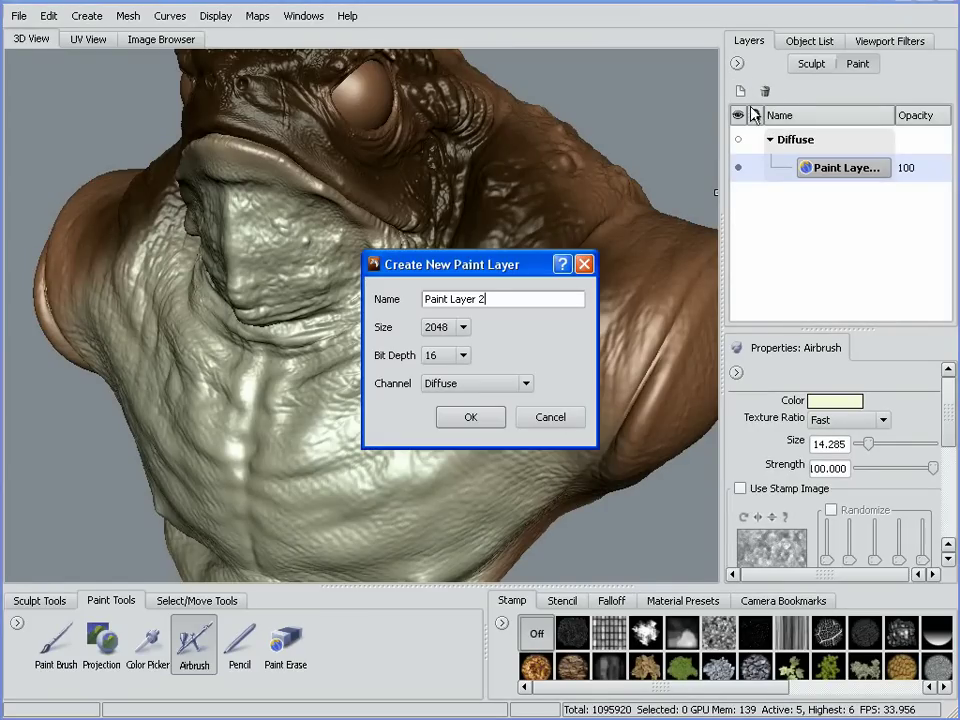
left_click(484, 418)
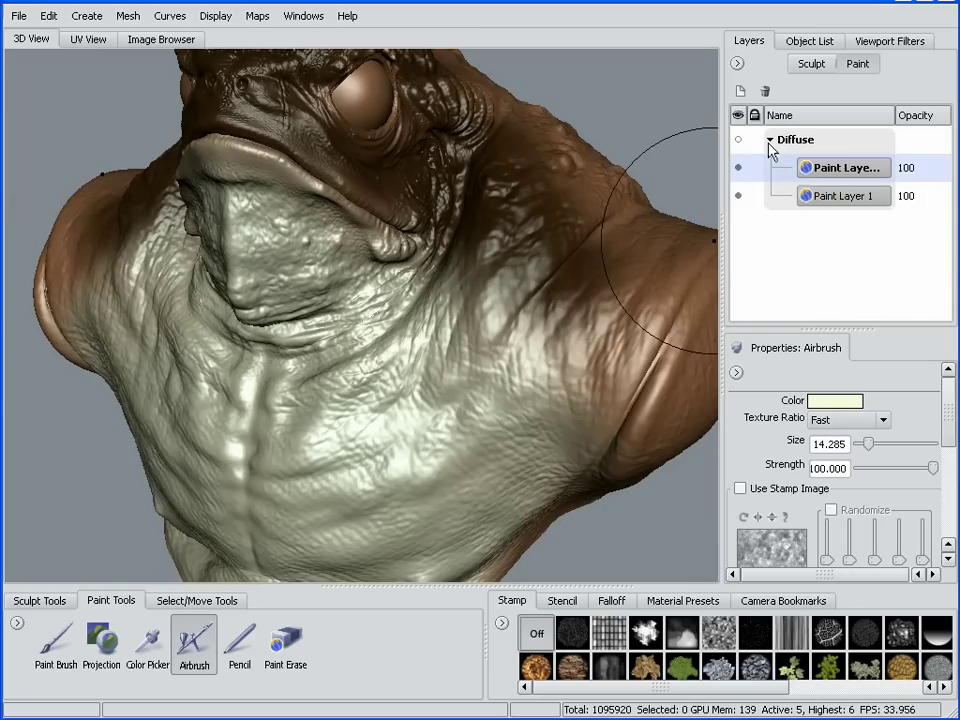
left_click(770, 140)
left_click(771, 141)
- Reduce the airbrush size to about 1.465 for detail work on the ridged folds behind the eye
mouse_move(497, 375)
left_mouse_down("alt")
mouse_move(499, 420)
mouse_move(512, 390)
left_mouse_up("alt")
key("b")
left_click_drag(561, 360, 540, 375)
right_click_drag(540, 375, 608, 385, "alt")
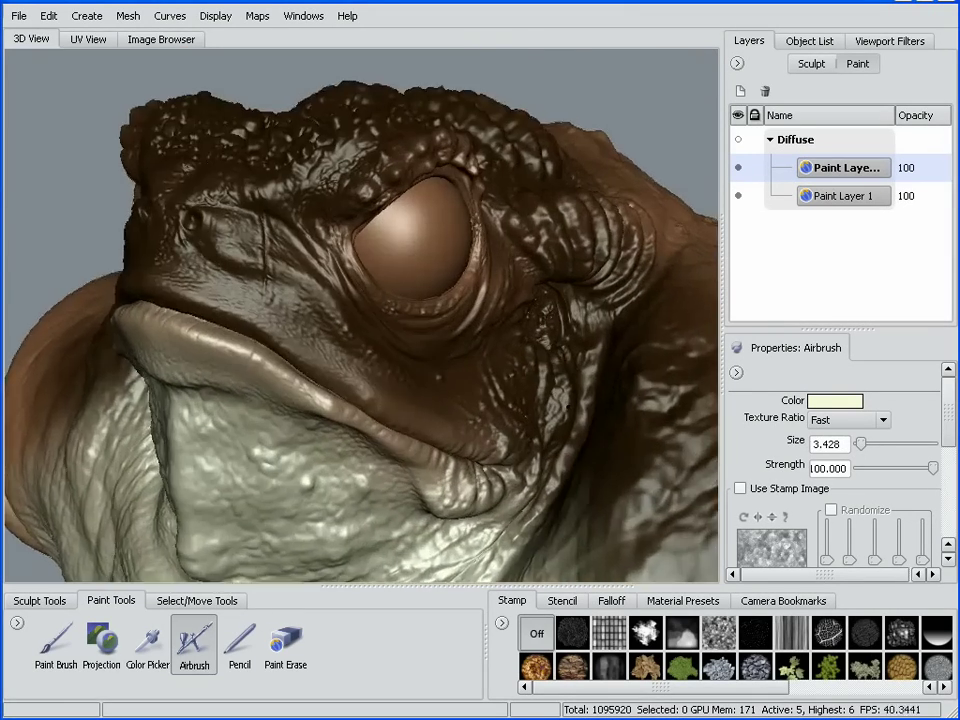
left_click_drag(608, 385, 478, 420, "alt")
right_click_drag(478, 420, 530, 420, "alt")
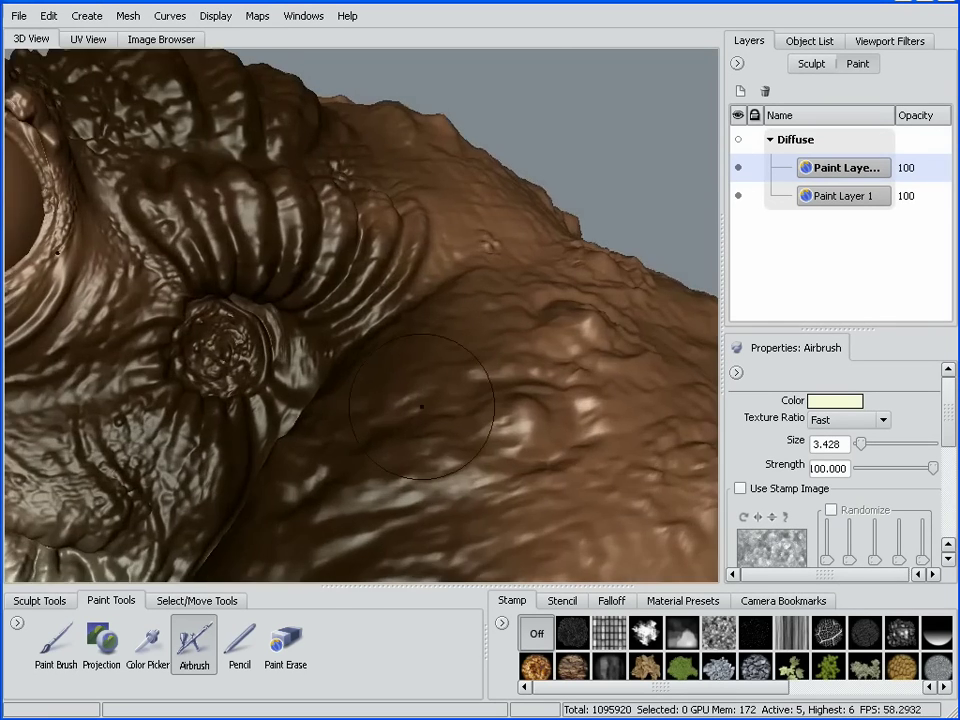
middle_click_drag(420, 407, 615, 500, "alt")
left_click_drag(615, 500, 480, 420, "alt")
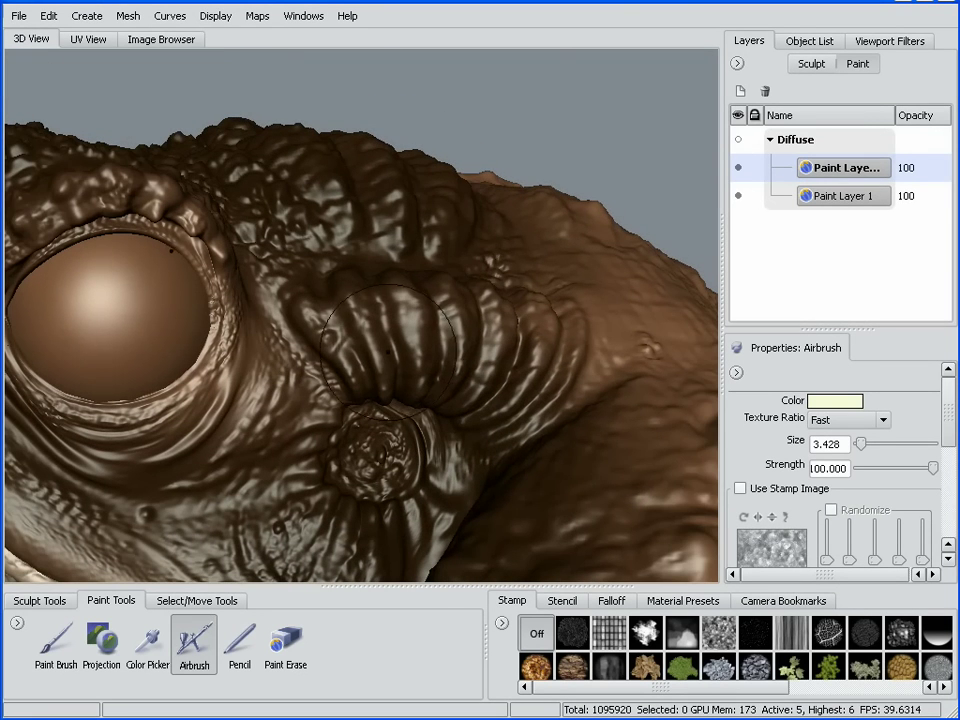
key("b")
mouse_move(403, 336)
left_mouse_down()
mouse_move(374, 336)
mouse_move(403, 338)
left_mouse_up()
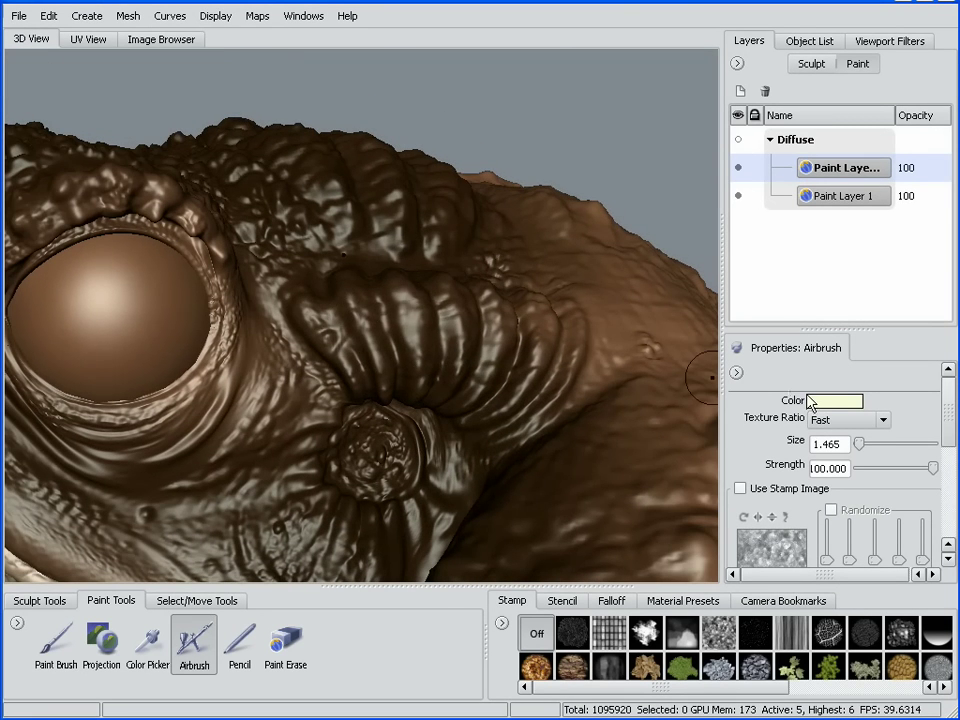
- Set the airbrush color to dark red and paint two stripes across the ridged folds behind the eye
left_click(812, 401)
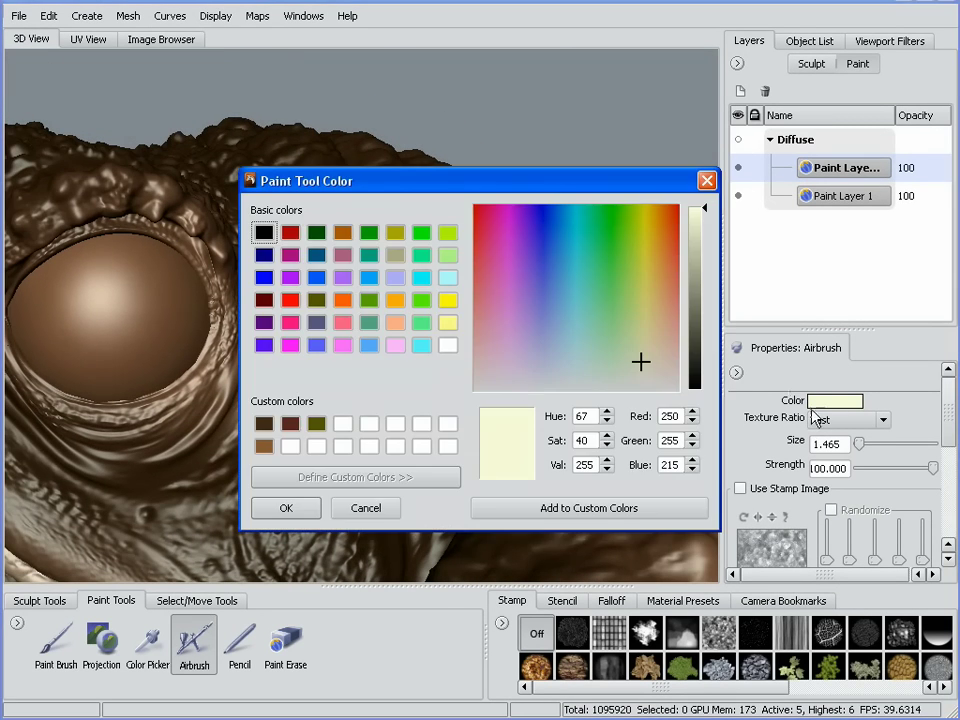
left_click(290, 233)
left_click(286, 508)
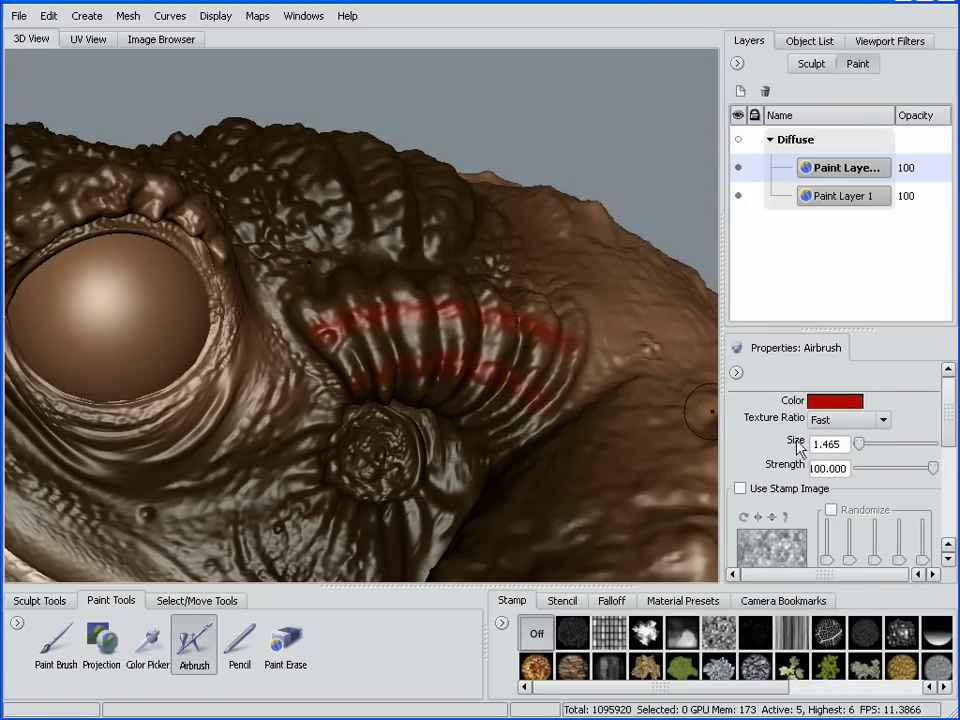
- Set the airbrush color to black for painting around the ridged folds behind the eye
left_click(786, 401)
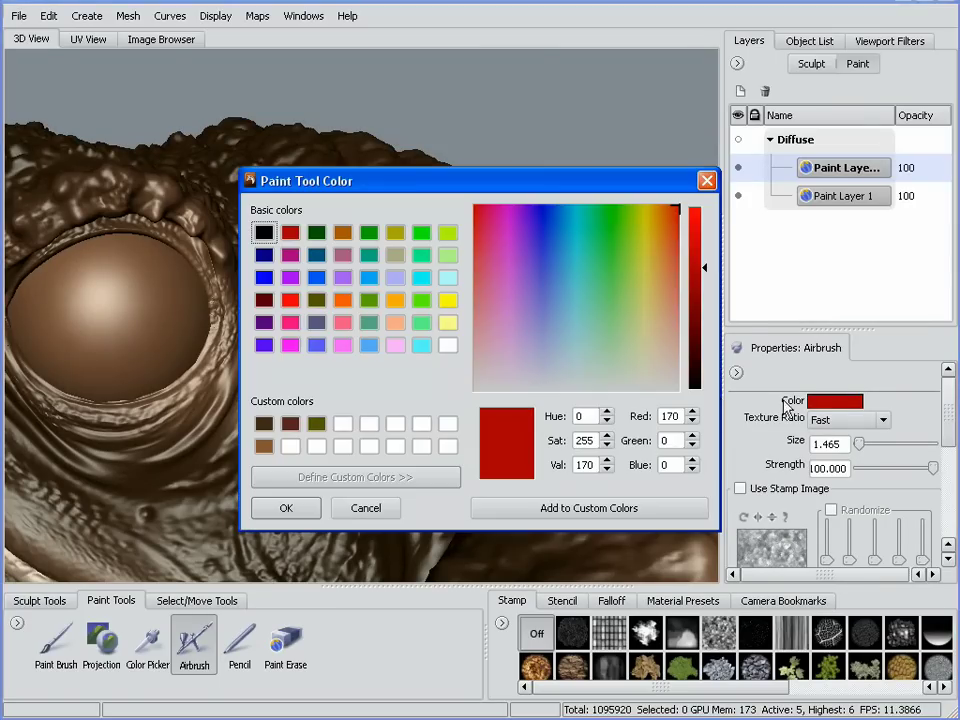
left_click(264, 232)
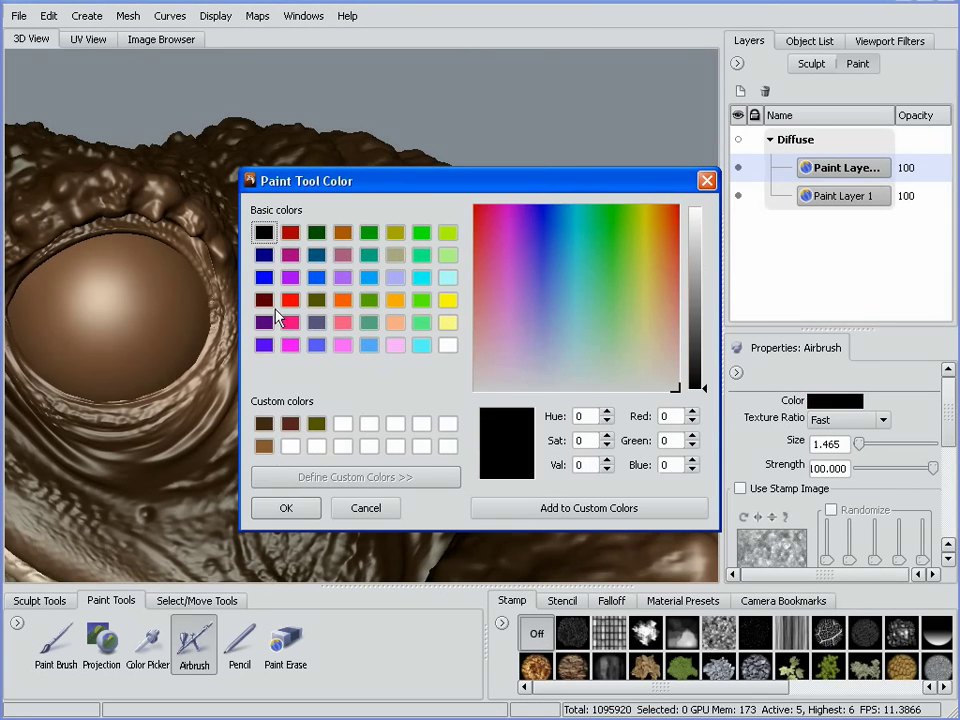
left_click(281, 511)
left_click_drag(308, 290, 357, 344, "alt")
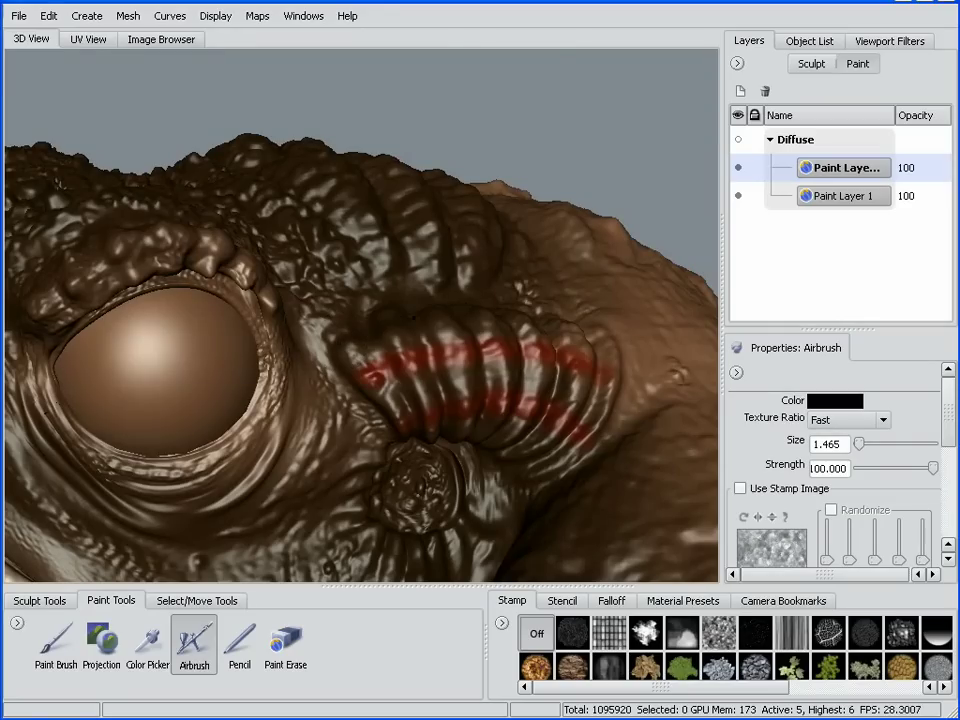
- Airbrush black bands along the ridged folds behind the eye, above and between the red stripes
mouse_move(414, 317)
left_mouse_down()
mouse_move(502, 315)
mouse_move(581, 331)
left_mouse_up()
mouse_move(298, 302)
left_mouse_down()
mouse_move(368, 287)
mouse_move(436, 298)
left_mouse_up()
left_click_drag(226, 388, 223, 299, "alt")
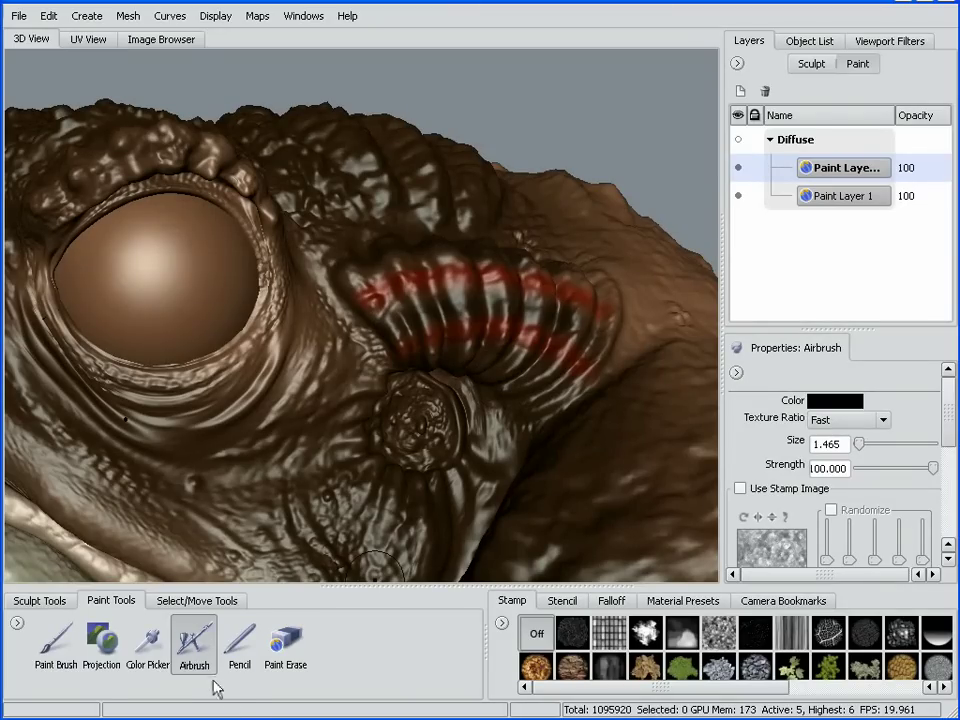
- Draw thin black Pencil lines of size 0.561 in the creases between the ridged folds behind the eye
left_click(240, 640)
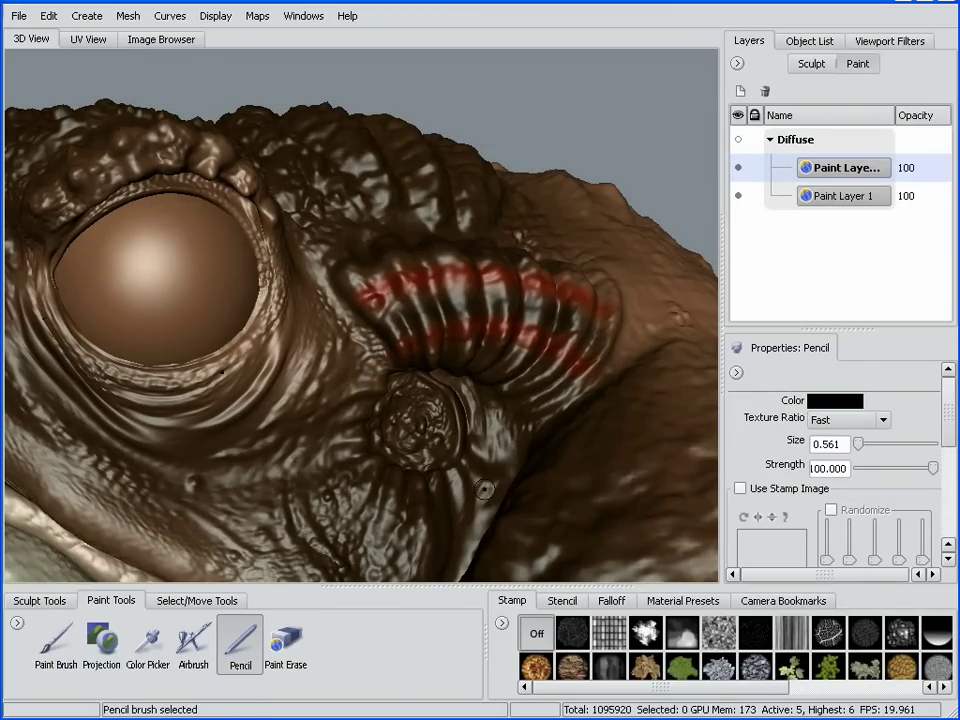
left_click_drag(210, 249, 358, 310, "alt")
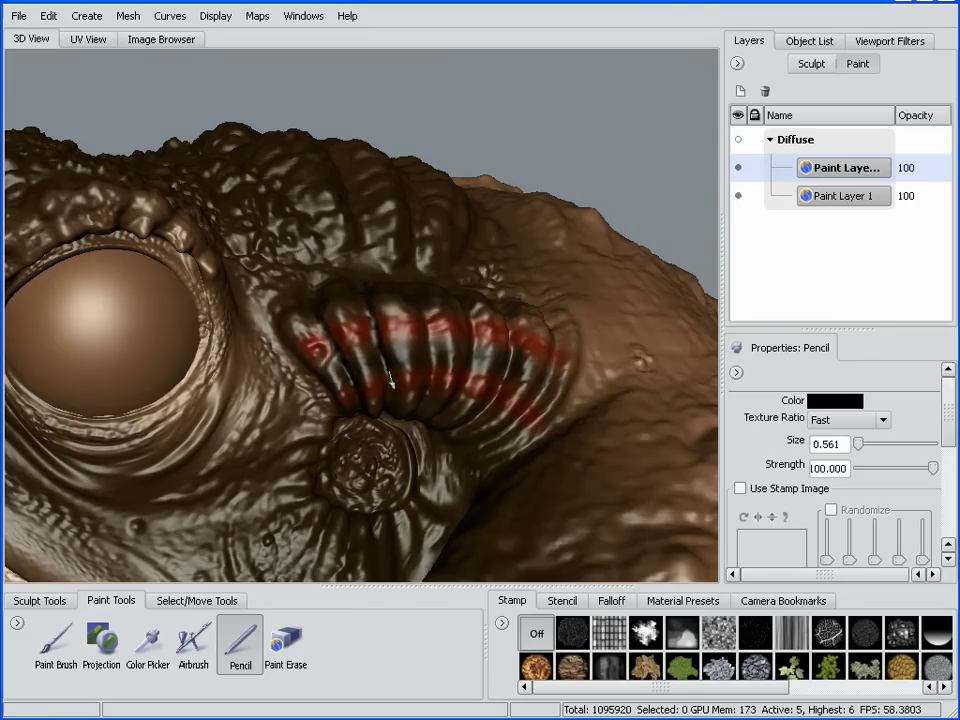
left_click_drag(450, 455, 396, 336, "alt")
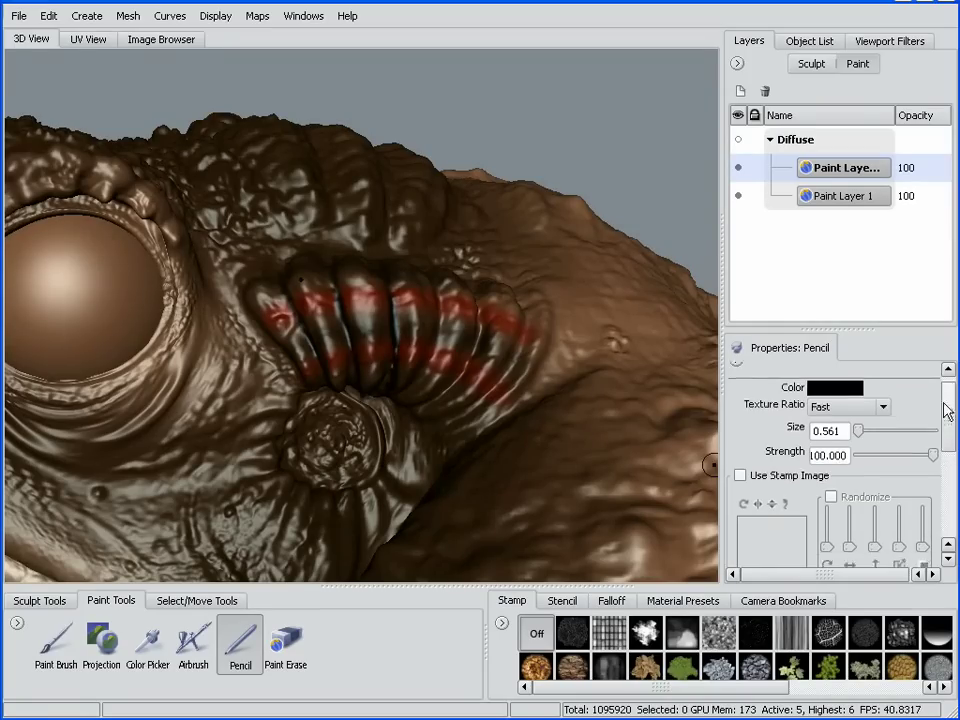
mouse_move(945, 407)
left_mouse_down()
mouse_move(949, 509)
mouse_move(949, 408)
left_mouse_up()
- Draw a curved black Pencil line along the deep crease beneath the eye
middle_click_drag(226, 535, 484, 458, "alt")
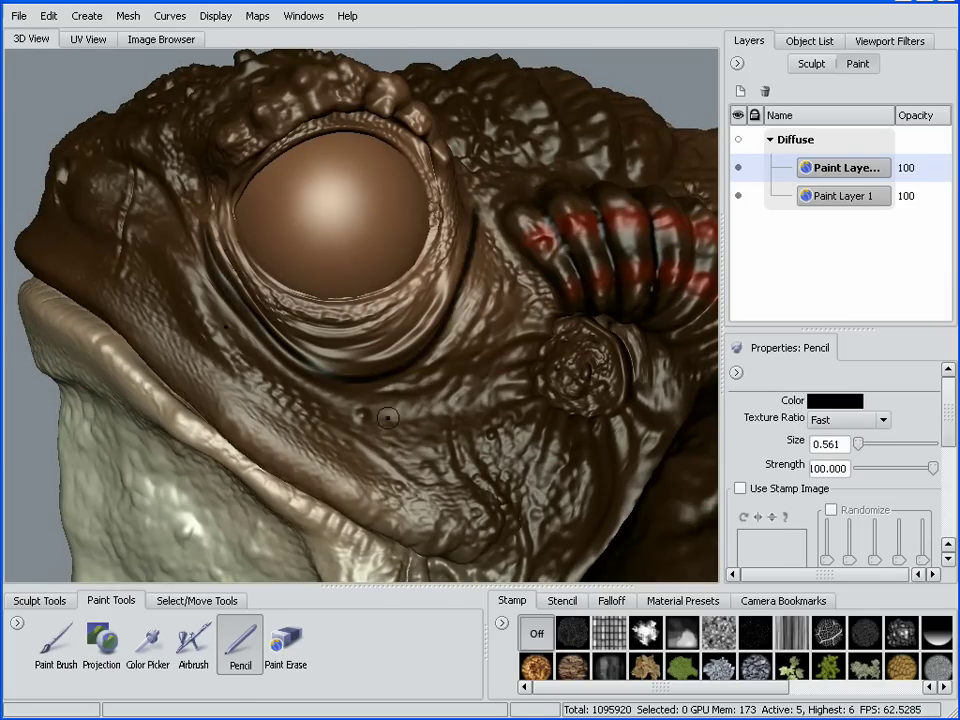
left_click_drag(388, 418, 420, 377, "alt")
right_click_drag(420, 377, 422, 339, "alt")
left_click_drag(422, 339, 266, 575, "alt")
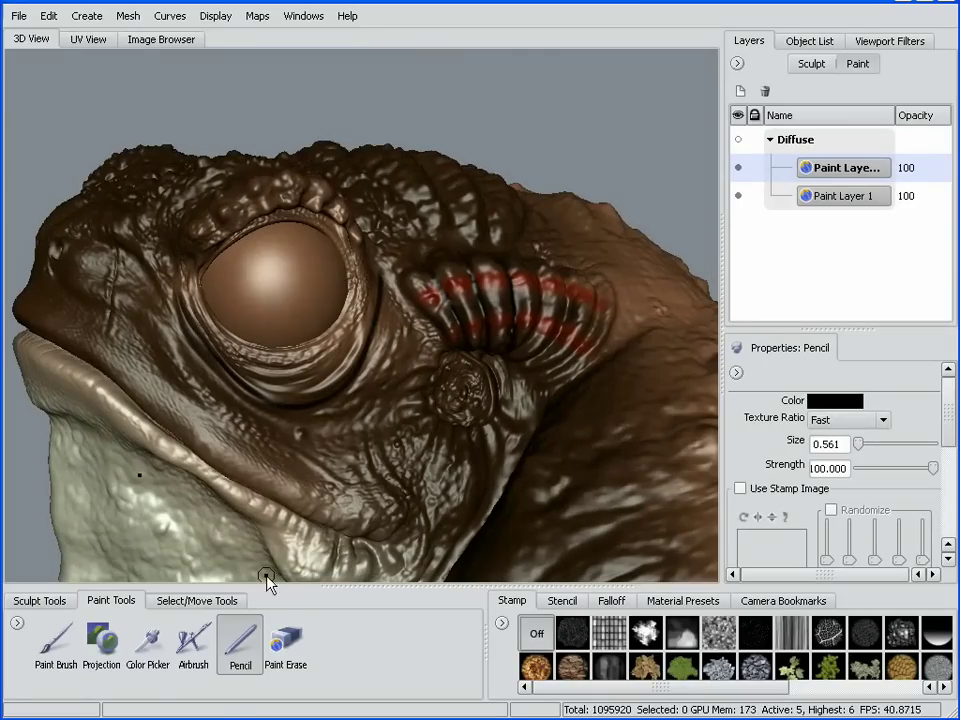
- Sample the red of the fold stripes with the Color Picker and switch to the Paint Brush
left_click(149, 640)
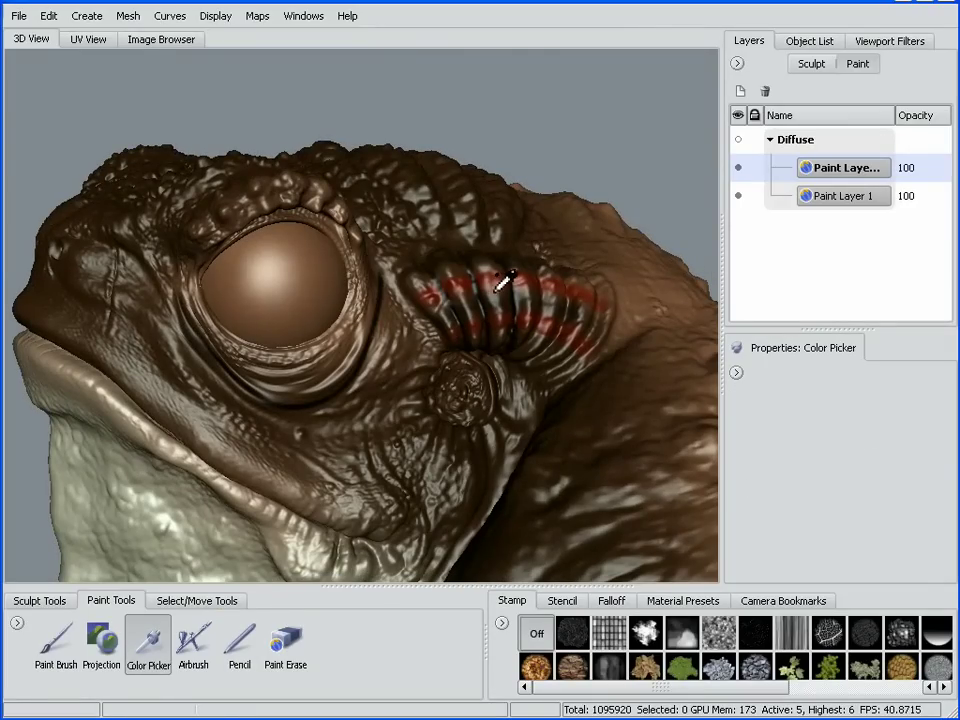
left_click(56, 640)
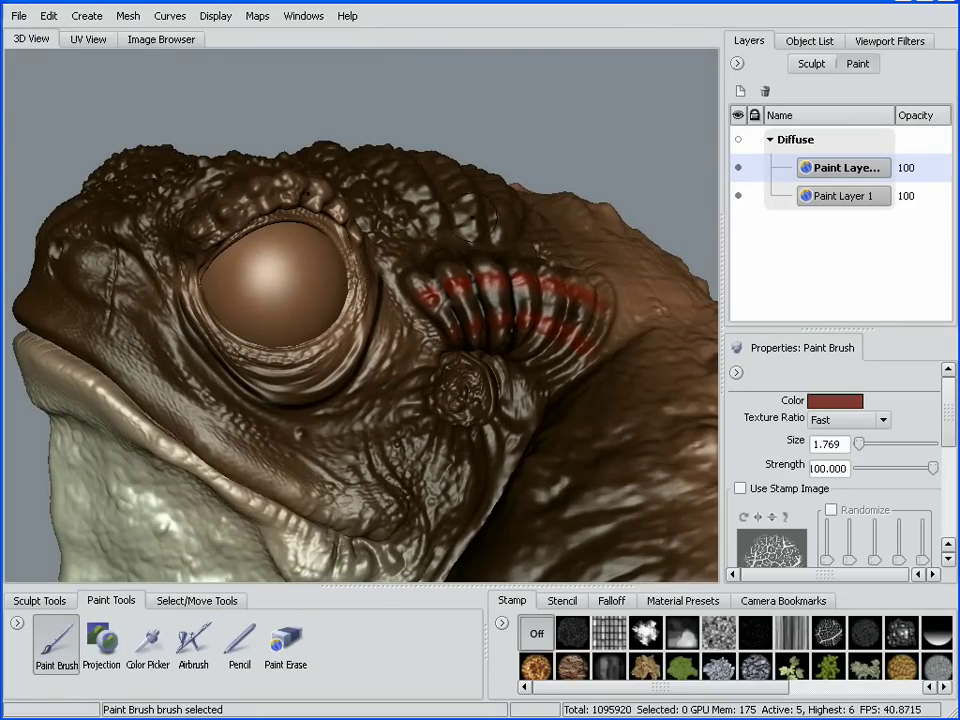
left_click_drag(485, 305, 517, 368, "alt")
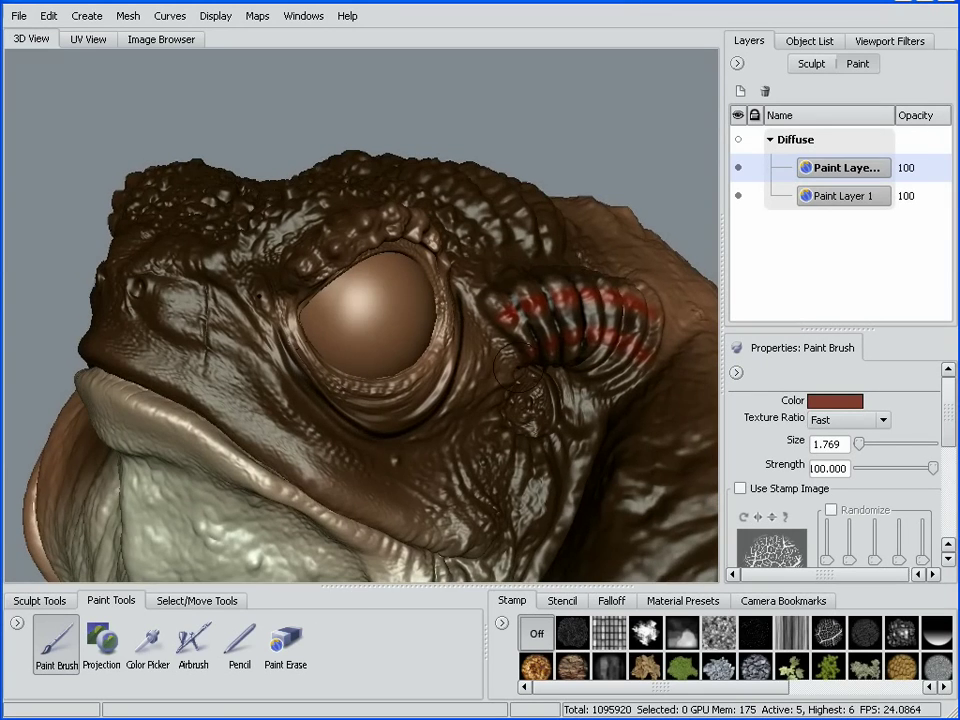
right_click_drag(517, 368, 490, 365, "alt")
middle_click_drag(490, 365, 493, 335, "alt")
- Create a third Diffuse paint layer with size 2048 and bit depth 16, and rename it Stamps
left_click(741, 91)
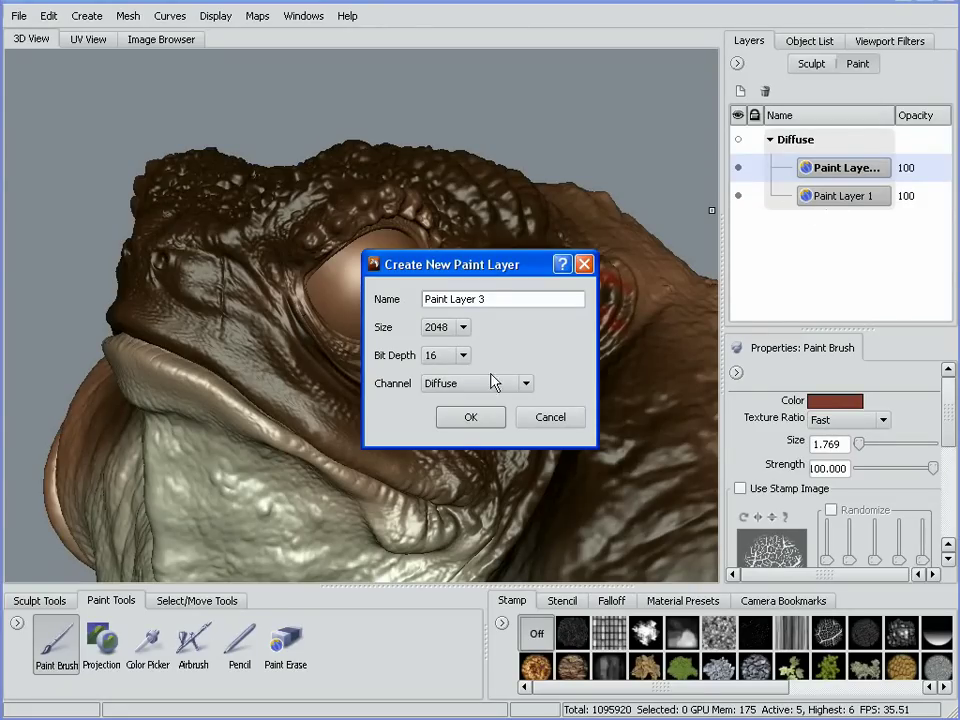
left_click(482, 419)
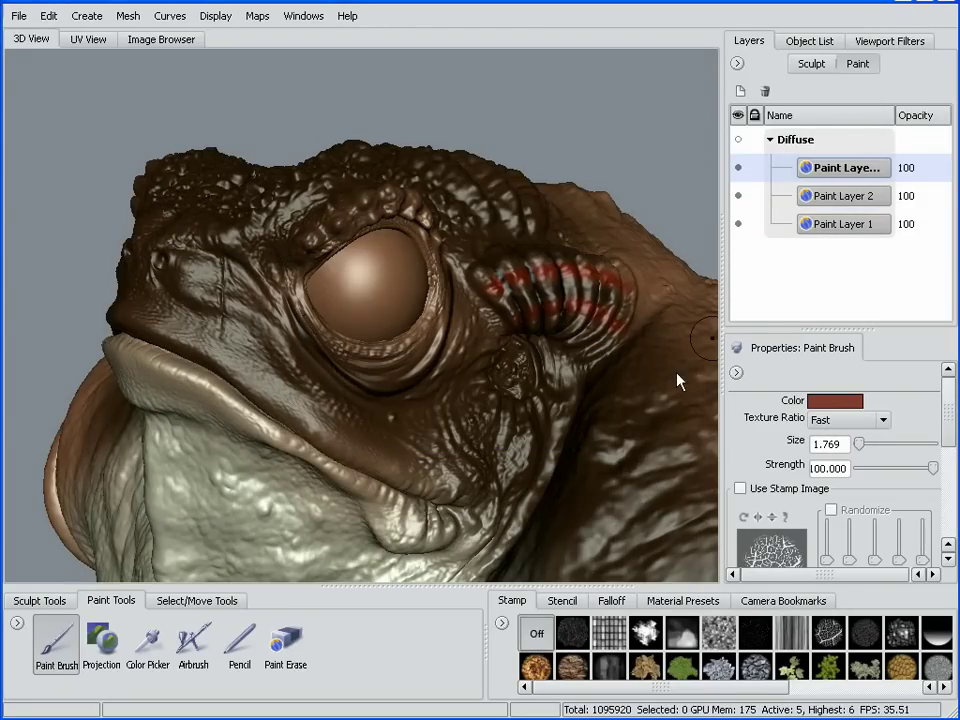
double_click(849, 171)
left_click_drag(884, 167, 790, 168)
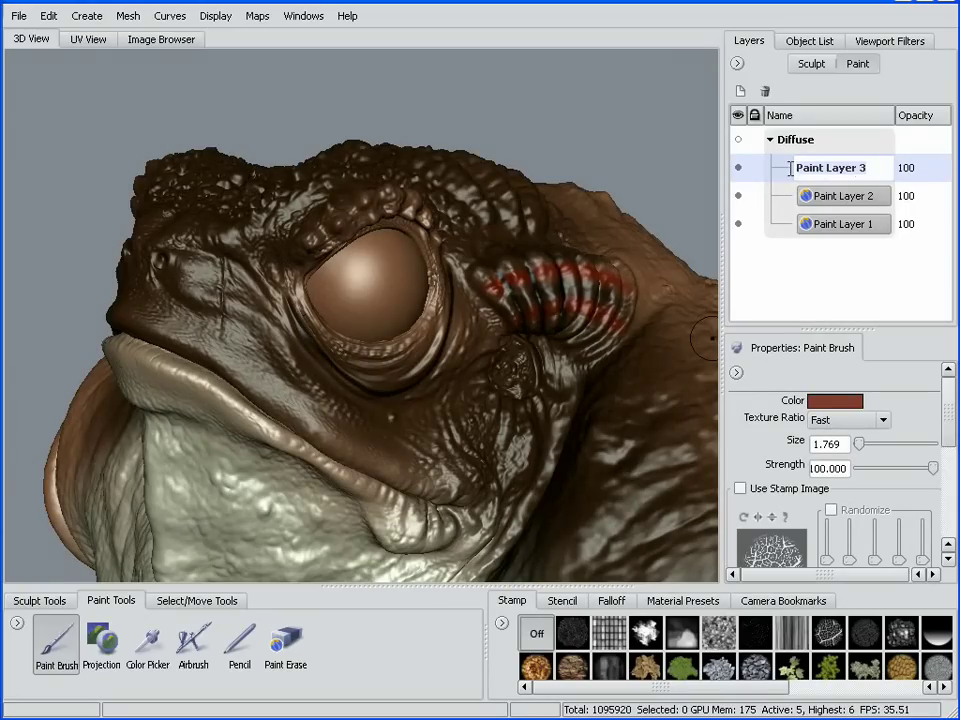
type("Stamps")
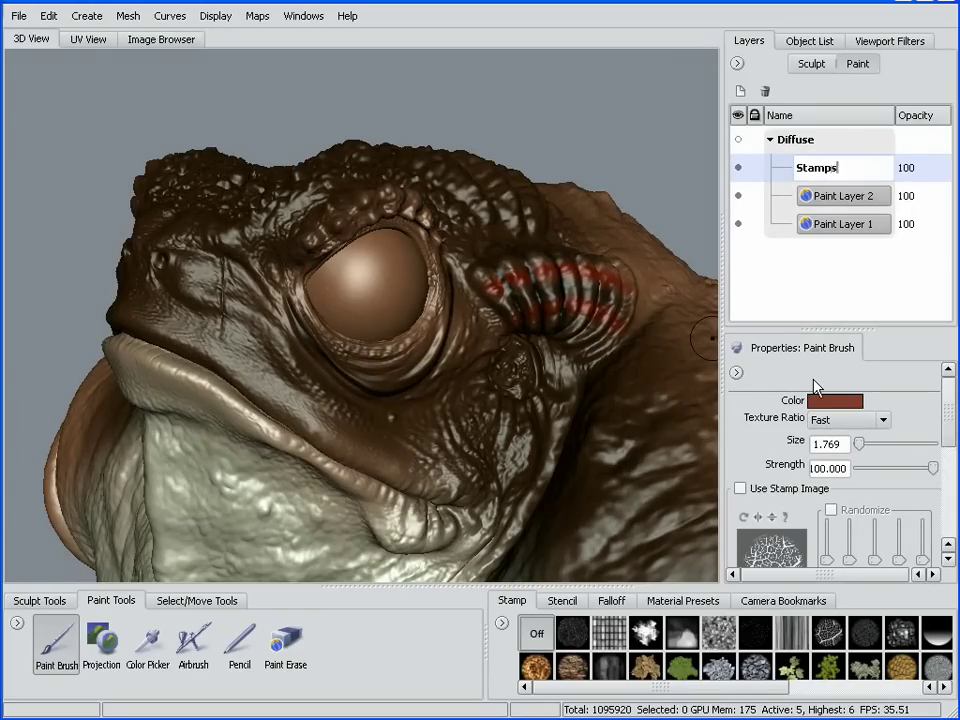
key("Return")
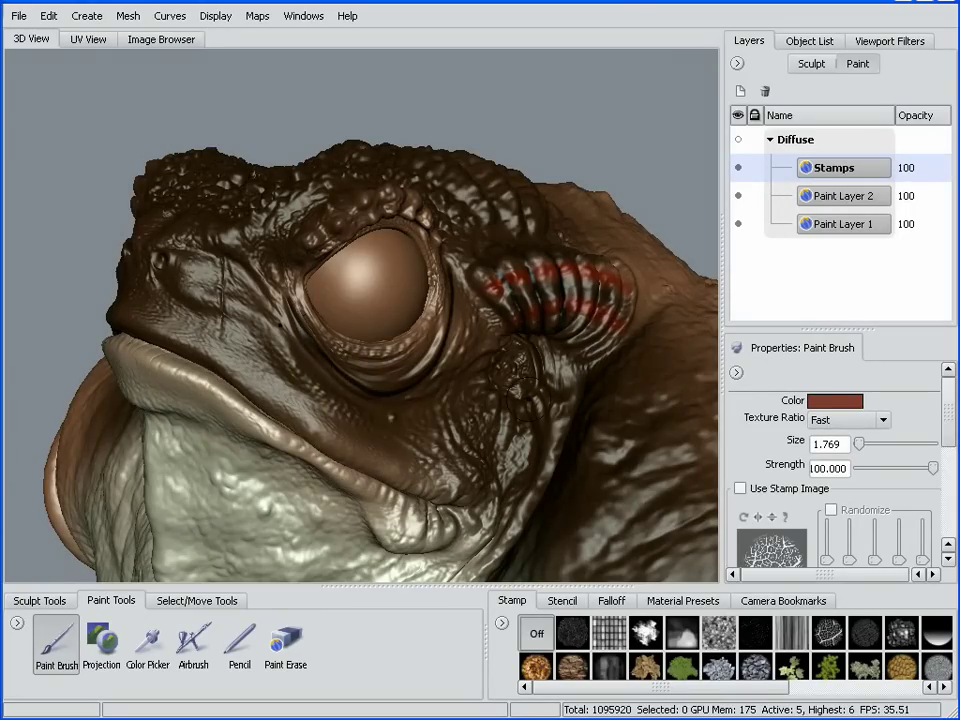
- Give the Paint Brush the cracked, vein-like stamp image and set its color to black
left_click_drag(572, 568, 518, 560, "alt")
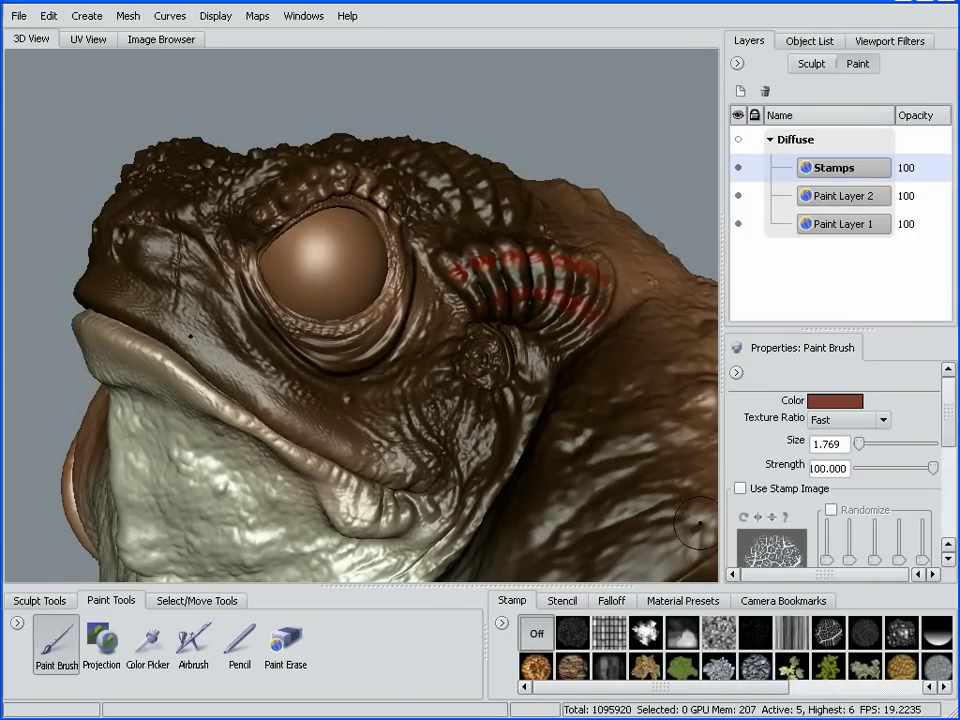
left_click(826, 642)
left_click_drag(704, 531, 565, 485, "alt")
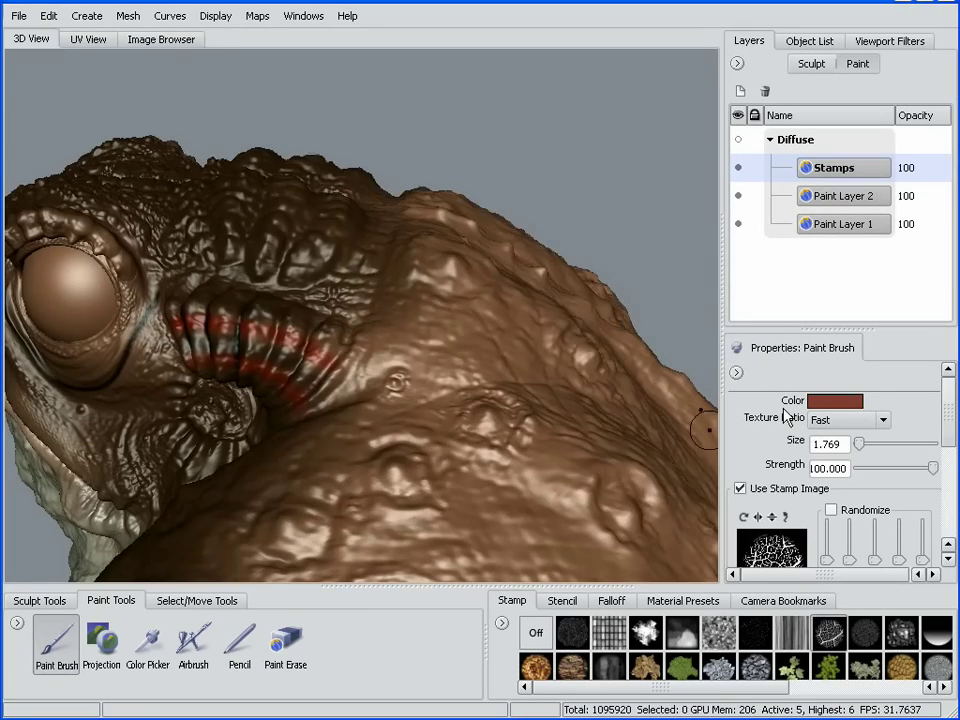
left_click(848, 401)
left_click(264, 233)
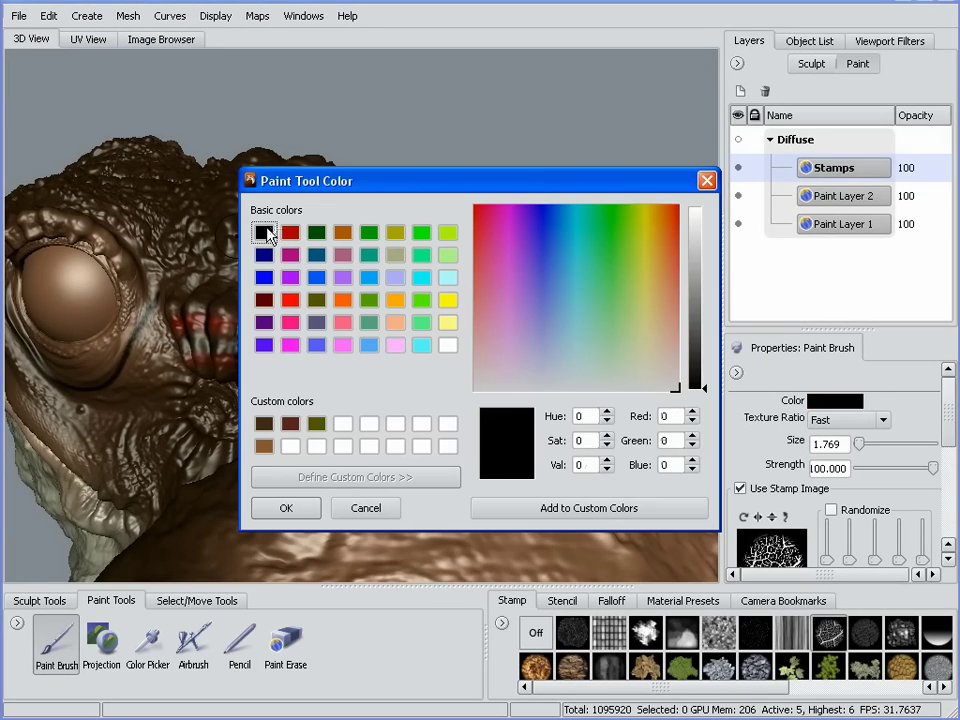
left_click(299, 505)
- Enlarge the Paint Brush to size 5.712 and paint black cracked patches across the bumps on the toad's upper back
left_click_drag(484, 495, 389, 501, "alt")
right_click_drag(383, 429, 473, 331, "alt")
left_click_drag(248, 411, 275, 402)
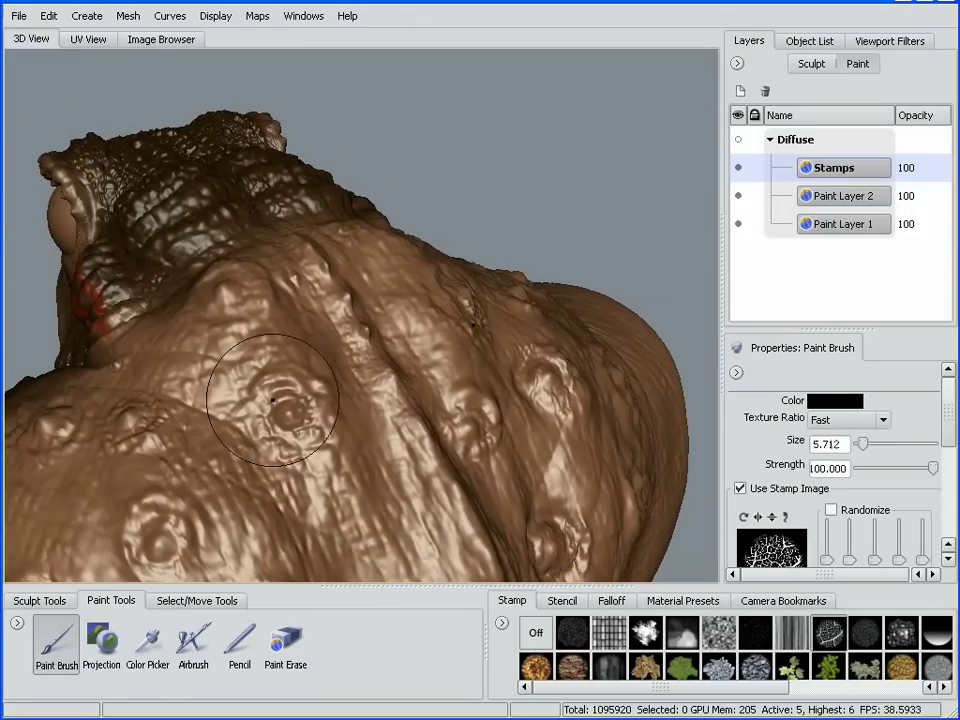
mouse_move(260, 444)
left_mouse_down("alt")
mouse_move(273, 453)
mouse_move(332, 396)
left_mouse_up("alt")
left_click_drag(365, 335, 430, 400)
mouse_move(350, 448)
left_mouse_down()
mouse_move(283, 443)
mouse_move(330, 360)
mouse_move(416, 316)
mouse_move(504, 422)
mouse_move(227, 503)
mouse_move(181, 466)
left_mouse_up()
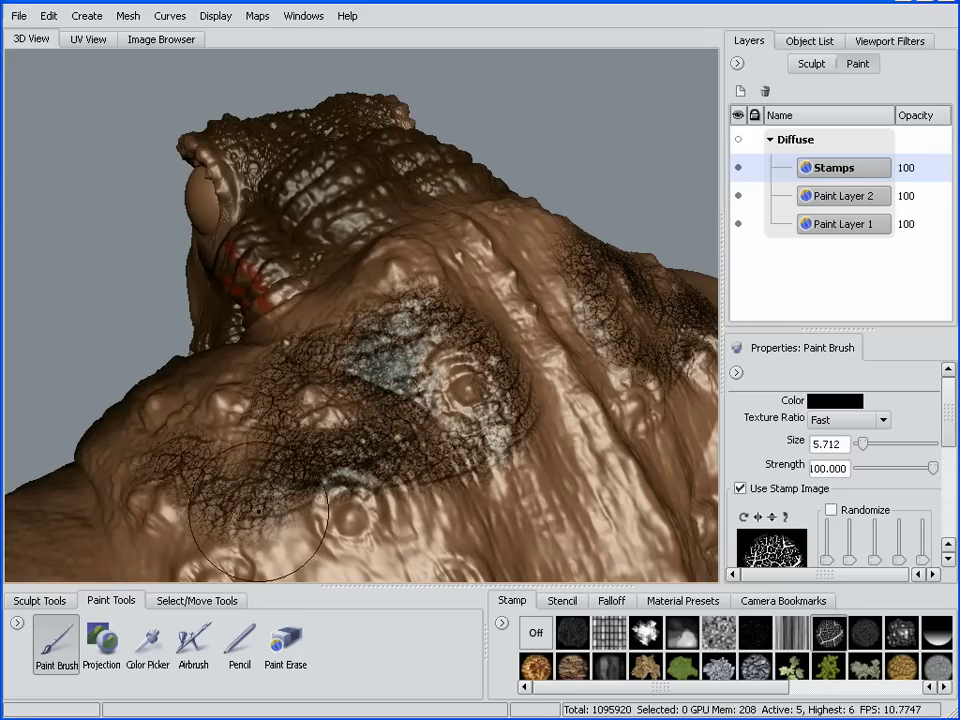
- Set the brush color to dark green and size to 3.851, and paint cracked green patches beside the black ones on the back
left_click_drag(283, 505, 340, 490, "alt")
left_click(840, 400)
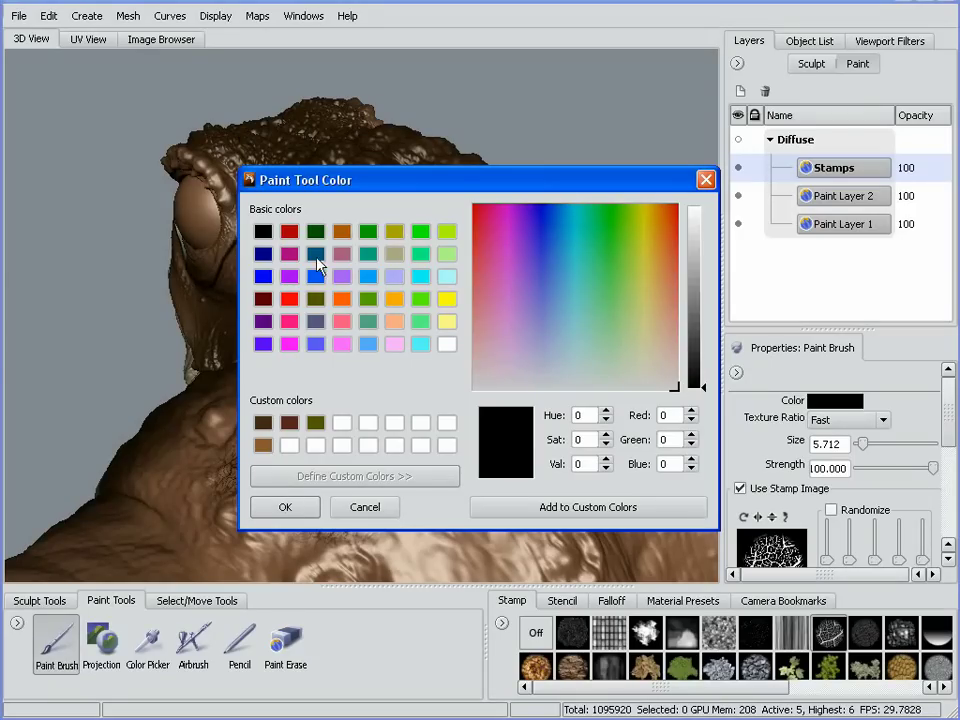
left_click(315, 231)
left_click(286, 507)
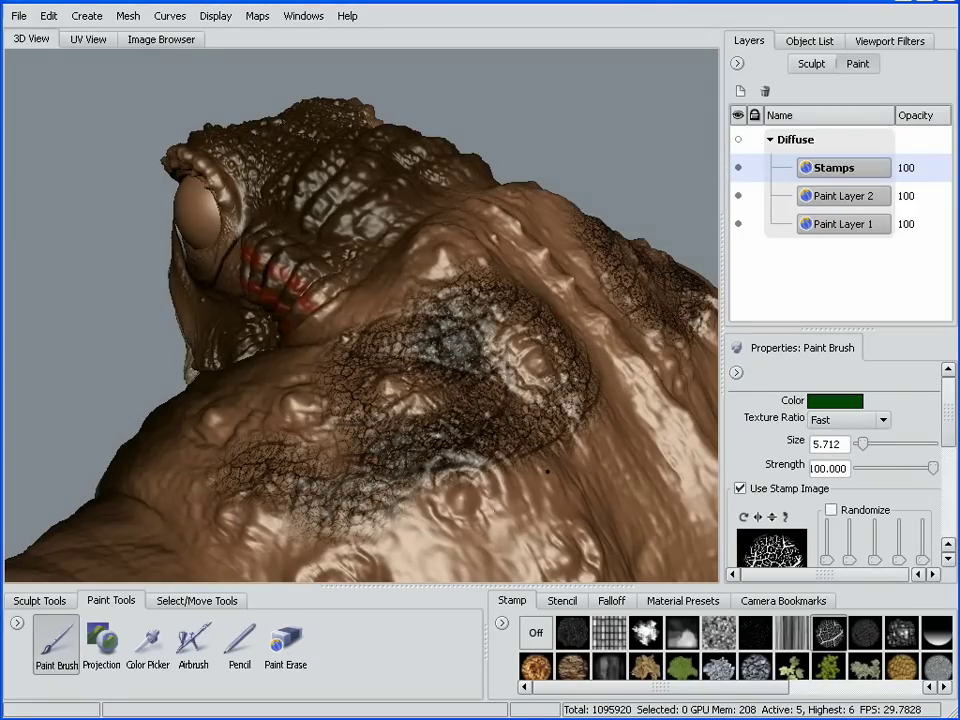
mouse_move(520, 500)
left_mouse_down()
mouse_move(505, 520)
mouse_move(400, 532)
left_mouse_up()
left_click_drag(570, 438, 547, 438)
left_click_drag(604, 450, 568, 476)
left_click_drag(650, 481, 698, 412)
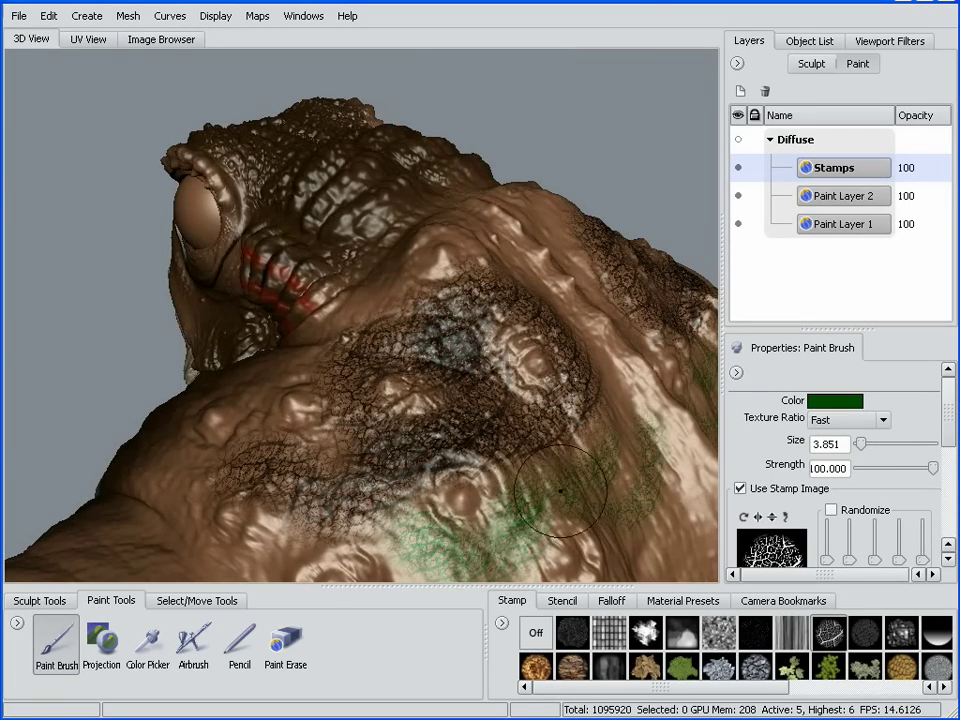
mouse_move(400, 510)
left_mouse_down("alt")
mouse_move(584, 401)
mouse_move(567, 385)
mouse_move(576, 415)
mouse_move(550, 432)
mouse_move(285, 495)
mouse_move(304, 452)
mouse_move(483, 492)
left_mouse_up("alt")
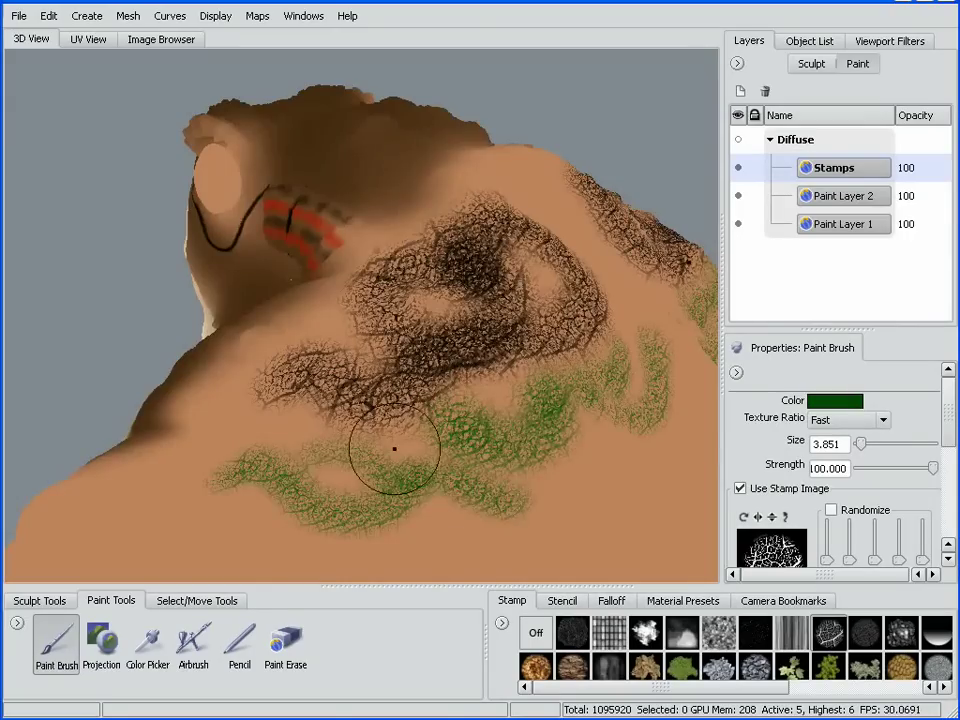
- Create the Diffuse layer Paint Layer 3 with size 2048 and bit depth 16, and activate the Projection brush
left_click_drag(394, 449, 554, 439, "alt")
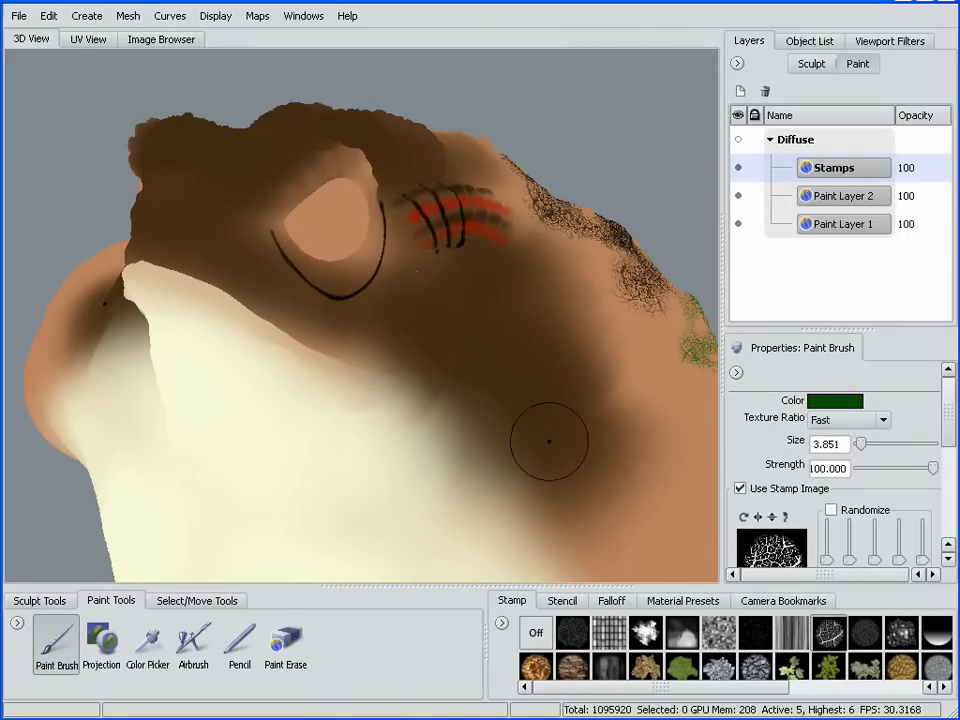
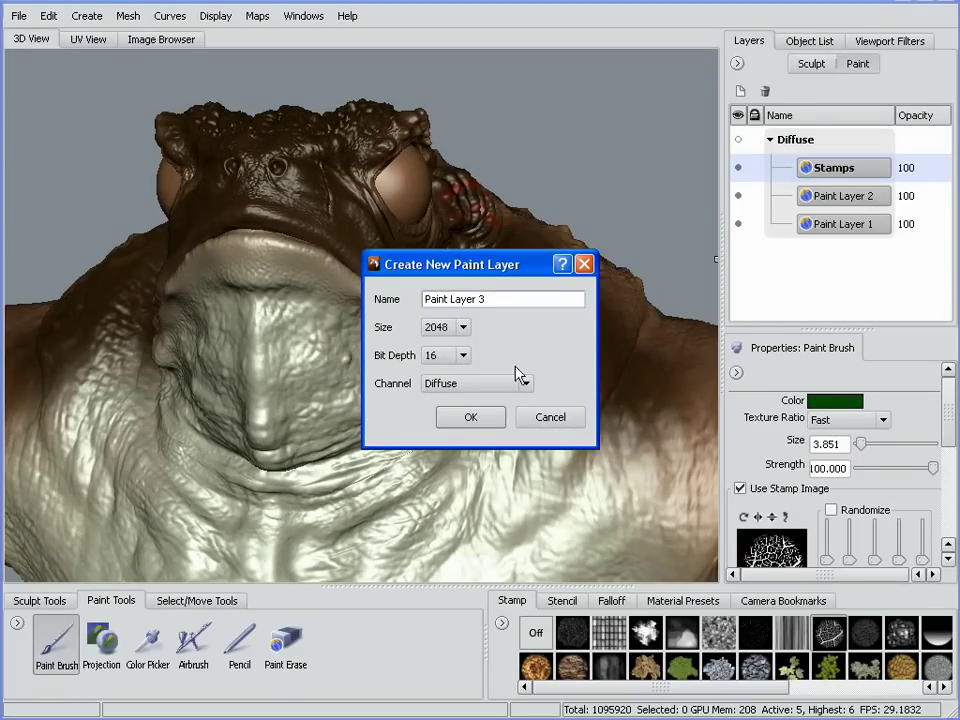
left_click(470, 418)
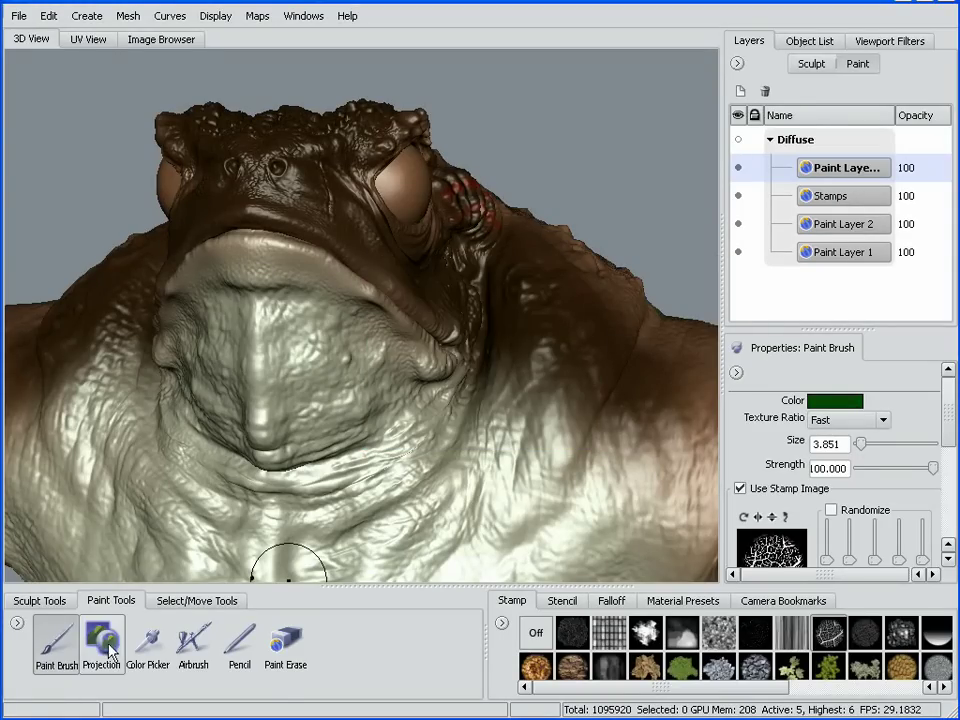
left_click(102, 648)
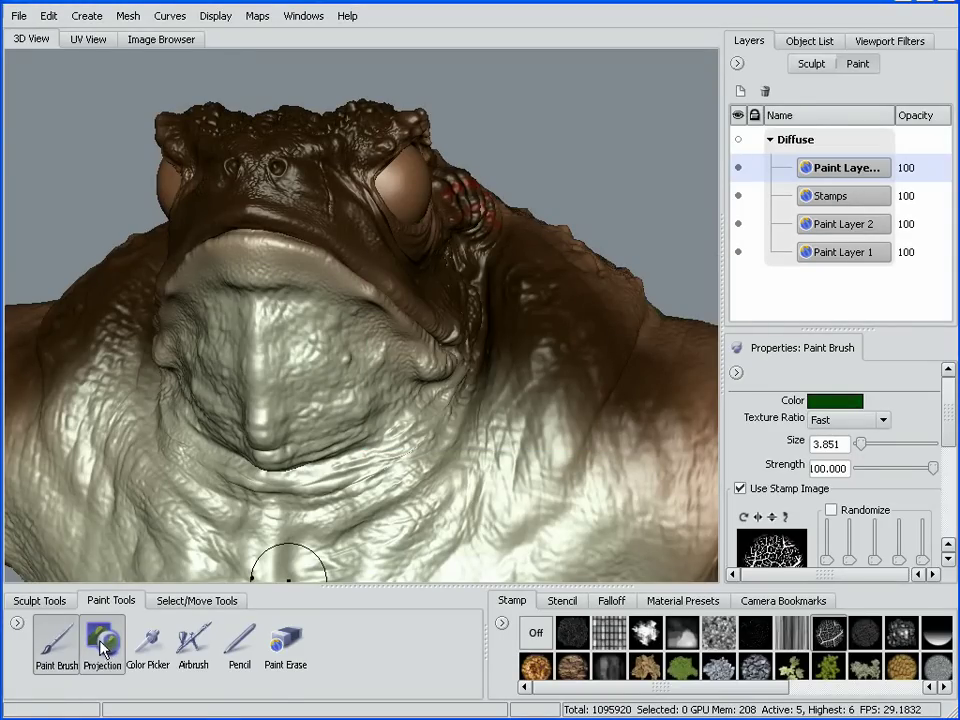
- Choose the rgb_grass.jpg stencil and set the Projection brush color to white
left_click(562, 602)
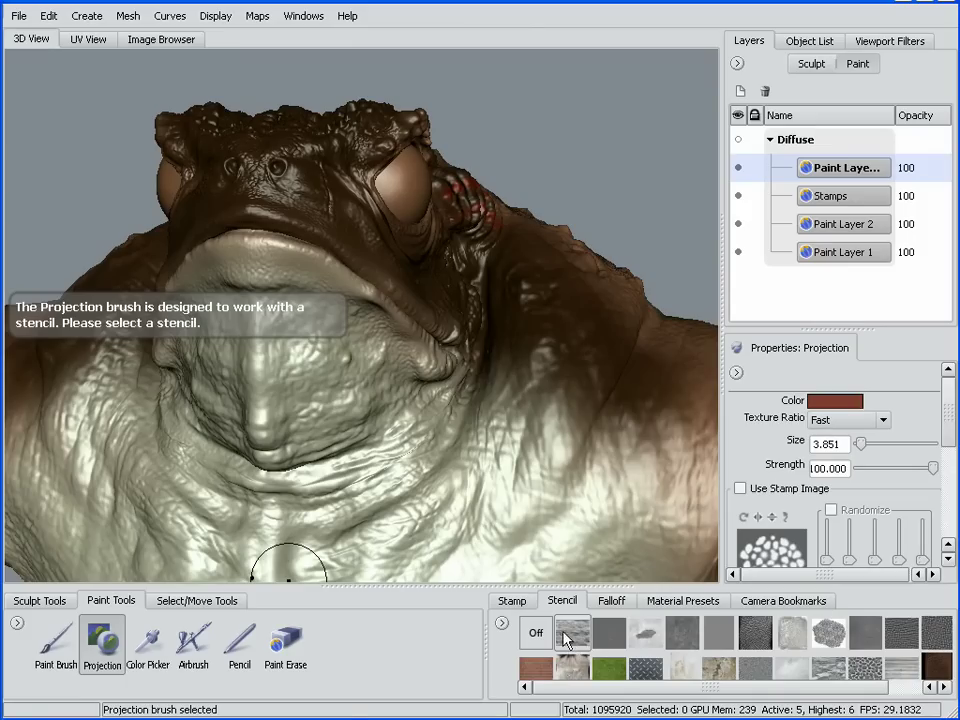
left_click(611, 669)
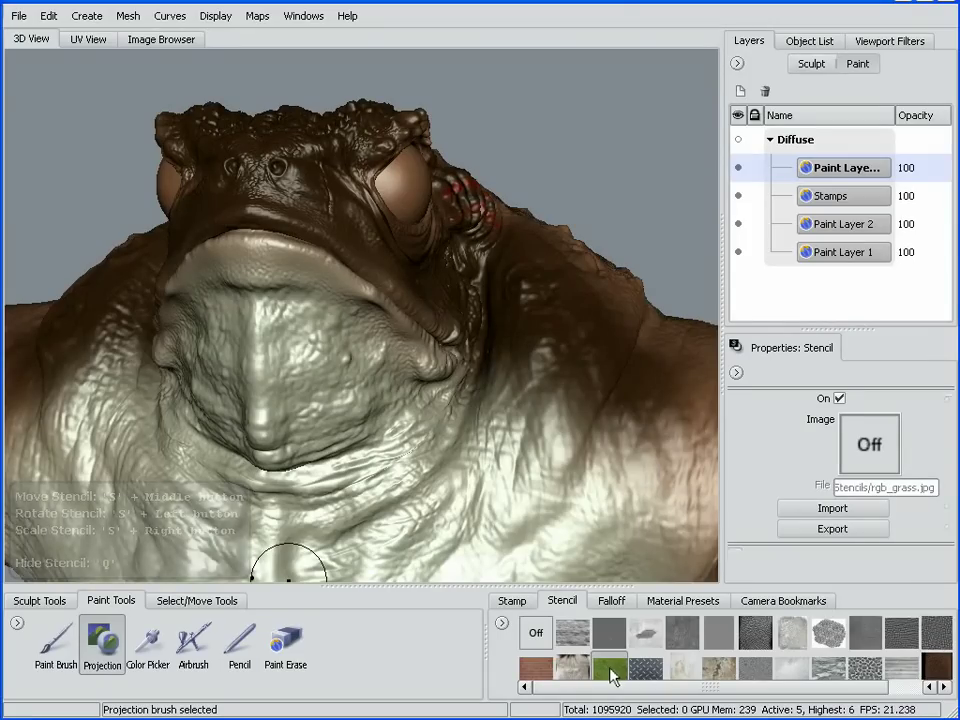
left_click(102, 645)
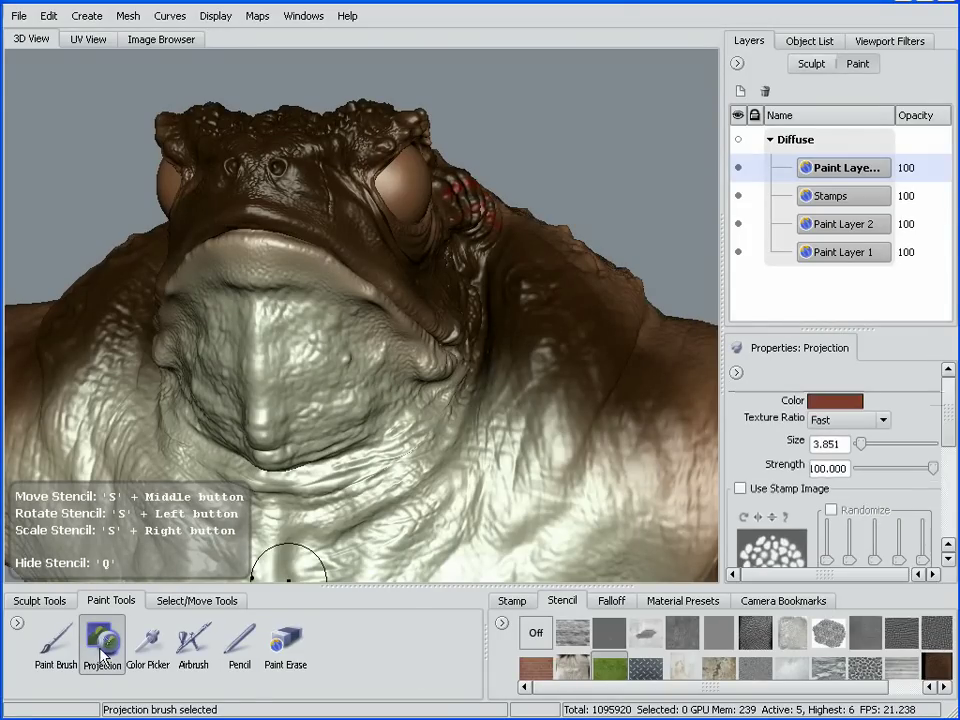
left_click(840, 401)
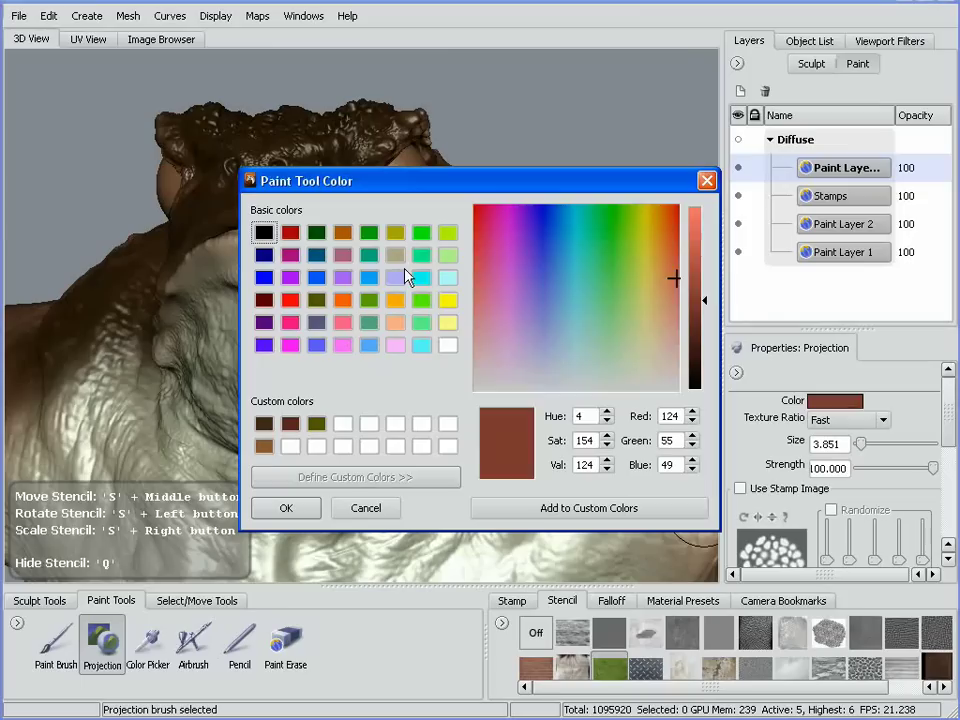
left_click(447, 345)
left_click(295, 510)
- Switch to the head_base.tif skin stencil, scale it down and position it over the toad's throat and chest
left_click(603, 676)
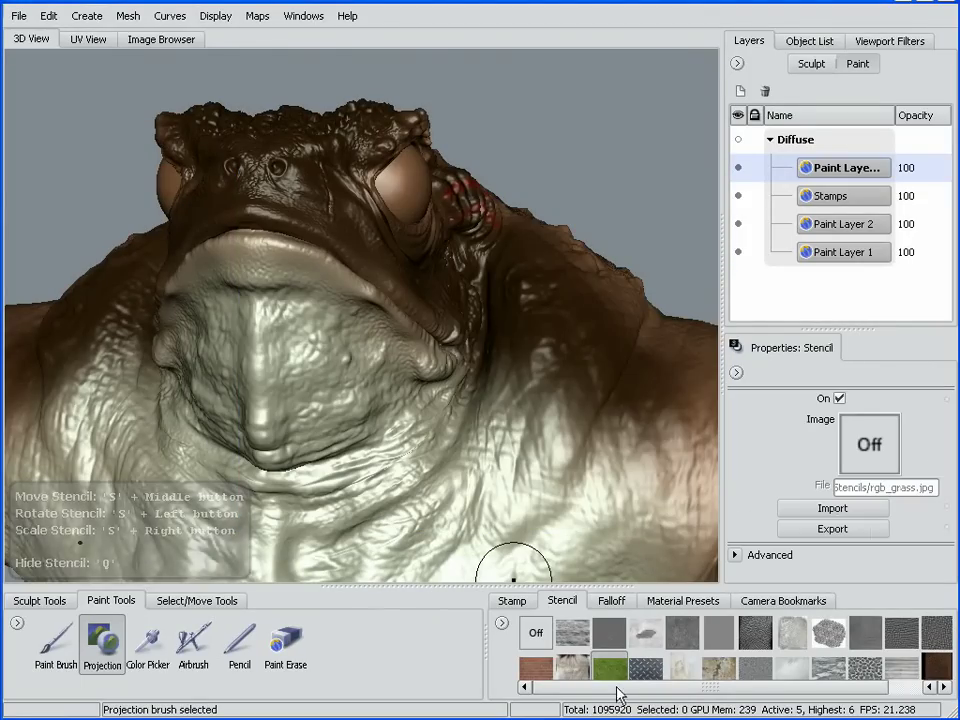
left_click_drag(621, 688, 727, 697)
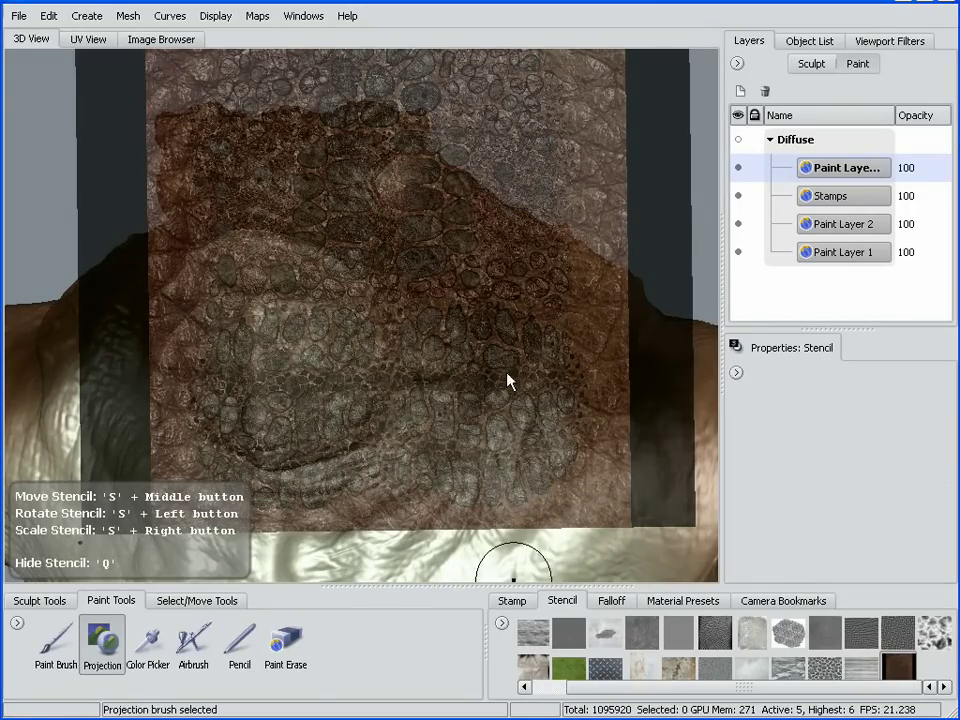
right_click_drag(475, 294, 382, 294)
middle_click_drag(382, 294, 384, 308)
middle_click_drag(497, 290, 511, 465)
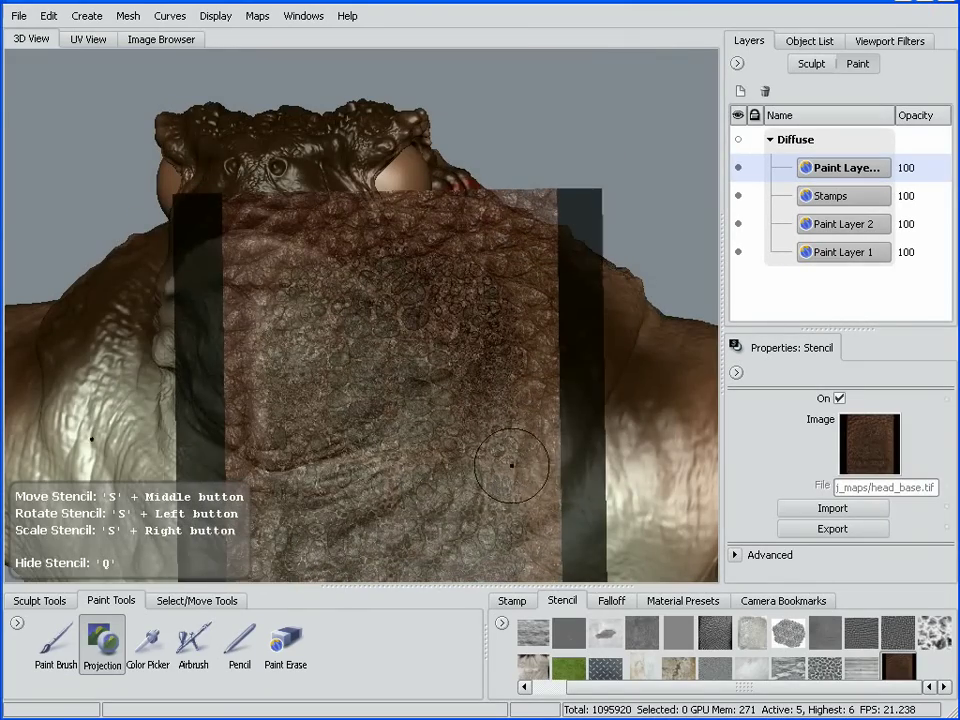
mouse_move(515, 462)
left_mouse_down("alt")
mouse_move(549, 433)
mouse_move(557, 386)
mouse_move(480, 438)
mouse_move(500, 434)
mouse_move(466, 435)
left_mouse_up("alt")
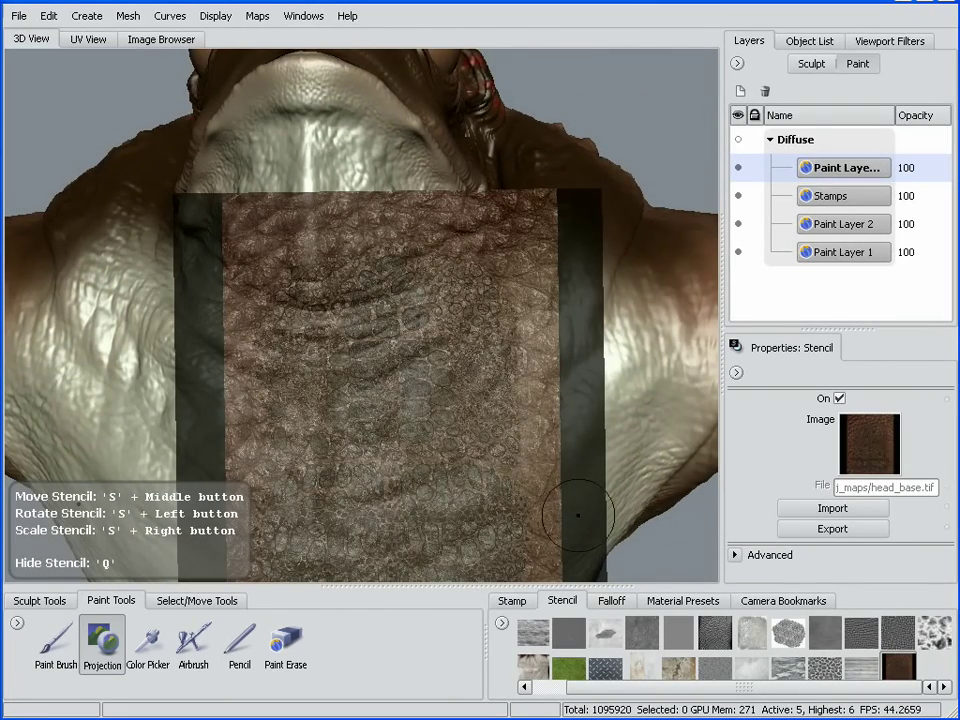
- Turn off mirroring for the Projection brush and enlarge the brush to size 5.782
left_click(101, 648)
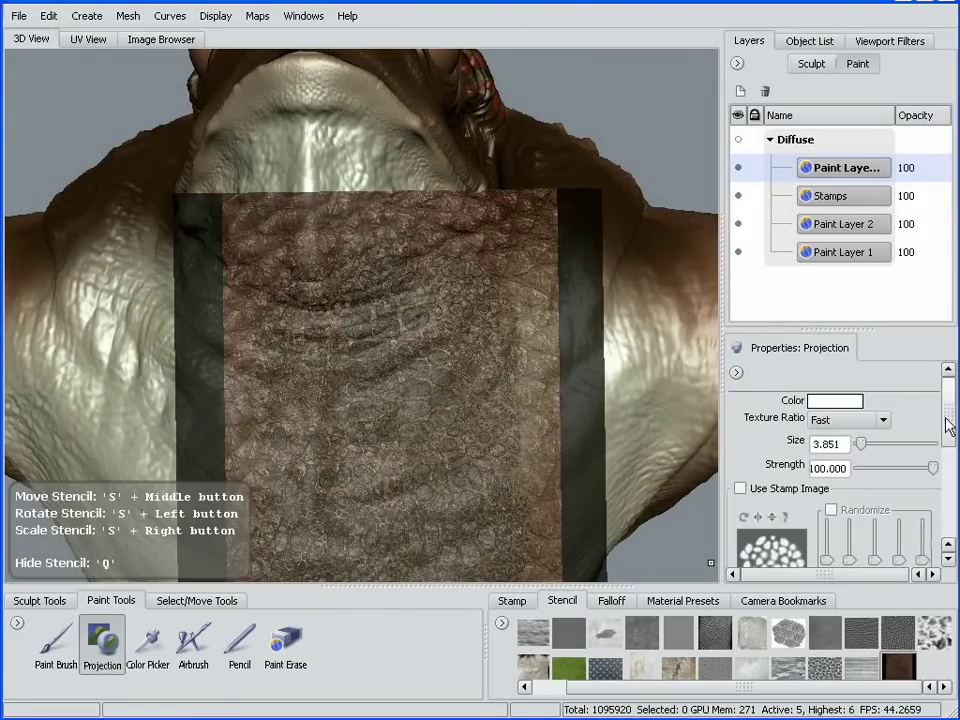
left_click_drag(948, 425, 948, 495)
left_click(857, 494)
left_click(853, 510)
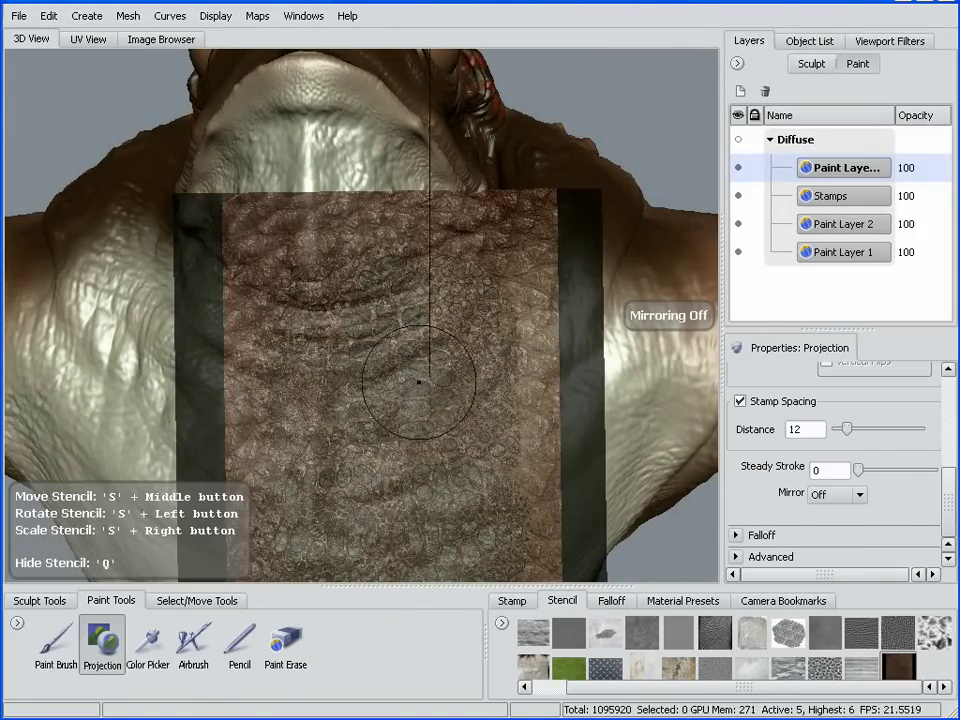
- Project the head_base.tif scaly skin onto the toad's throat and upper chest, filling a large rounded patch
key("q")
left_click_drag(398, 305, 425, 375)
key("q")
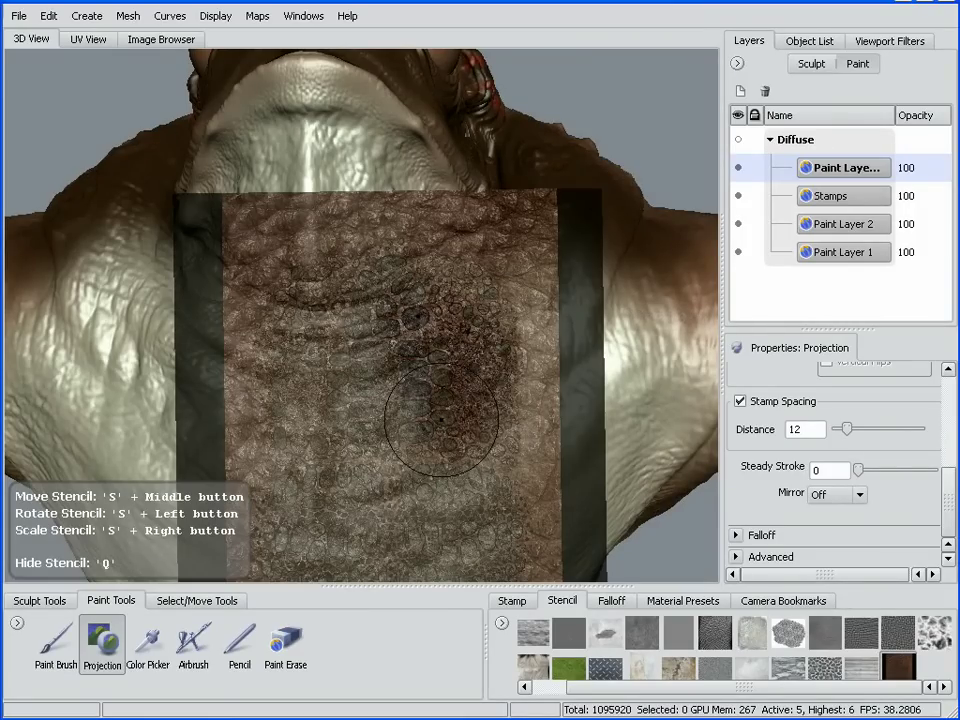
mouse_move(441, 420)
left_mouse_down()
mouse_move(465, 407)
mouse_move(474, 459)
mouse_move(420, 480)
mouse_move(373, 469)
mouse_move(364, 317)
mouse_move(389, 268)
mouse_move(457, 288)
left_mouse_up()
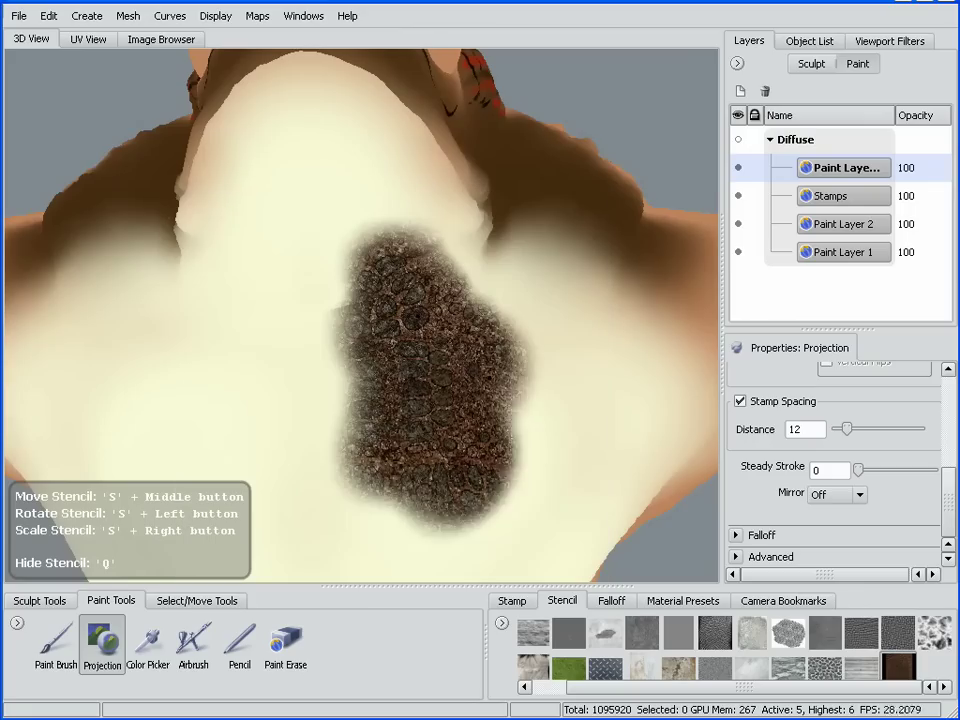
mouse_move(400, 320)
left_mouse_down()
mouse_move(340, 415)
mouse_move(285, 405)
mouse_move(250, 340)
mouse_move(313, 432)
mouse_move(235, 300)
mouse_move(235, 190)
mouse_move(260, 170)
mouse_move(220, 380)
left_mouse_up()
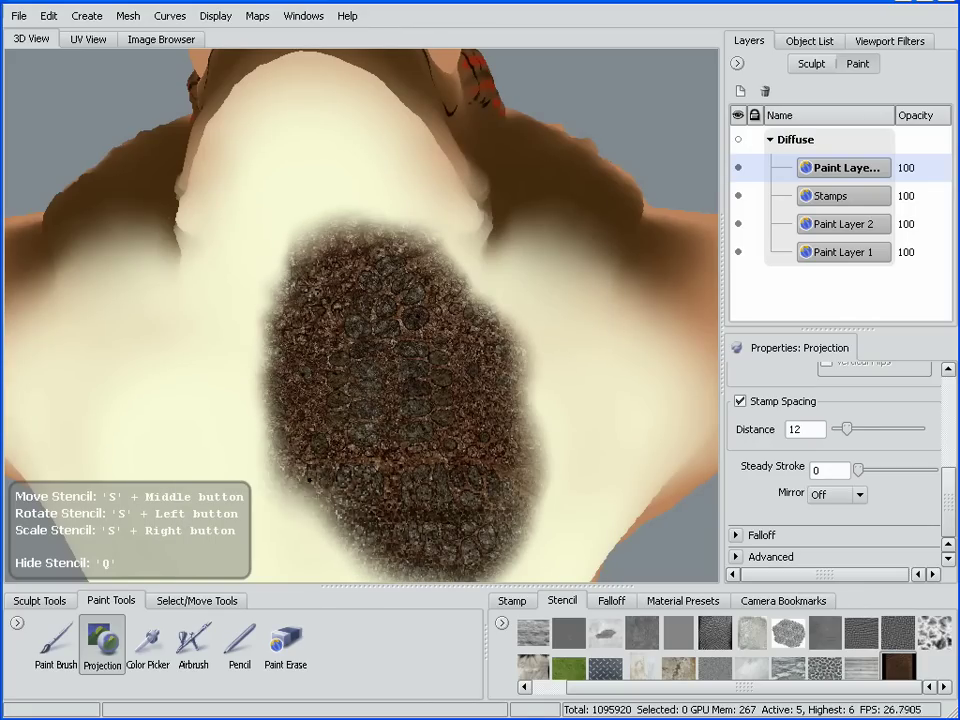
mouse_move(310, 480)
left_mouse_down()
mouse_move(345, 530)
mouse_move(375, 490)
left_mouse_up()
mouse_move(440, 410)
left_mouse_down()
mouse_move(430, 350)
mouse_move(468, 300)
left_mouse_up()
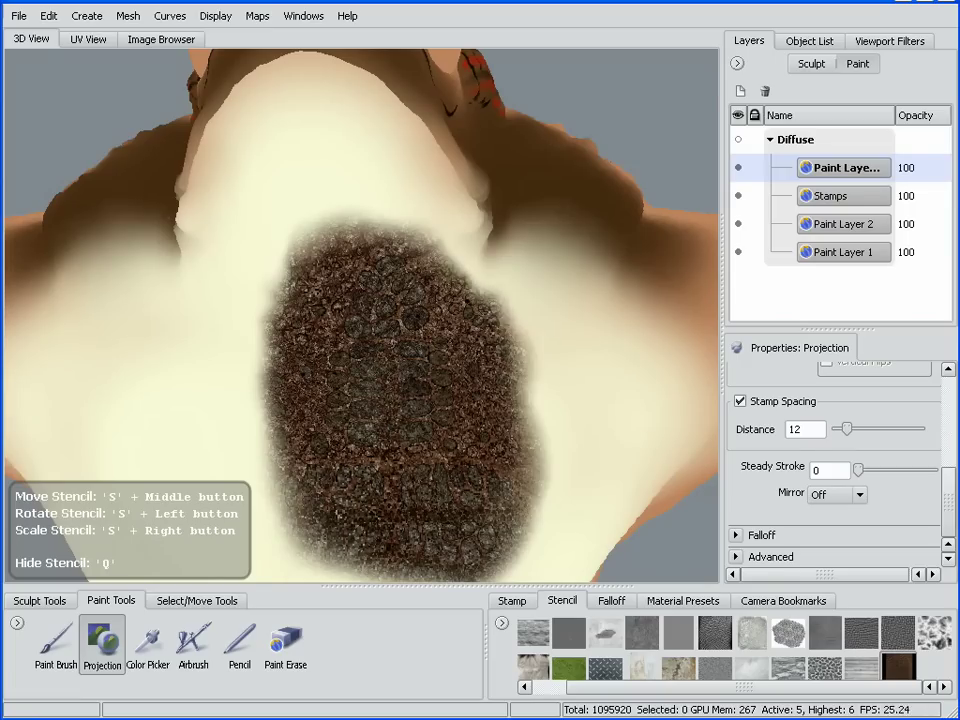
left_click_drag(380, 245, 385, 420)
- Hide the stencil and examine the projected scaly skin on the throat and chest from several angles
key("q")
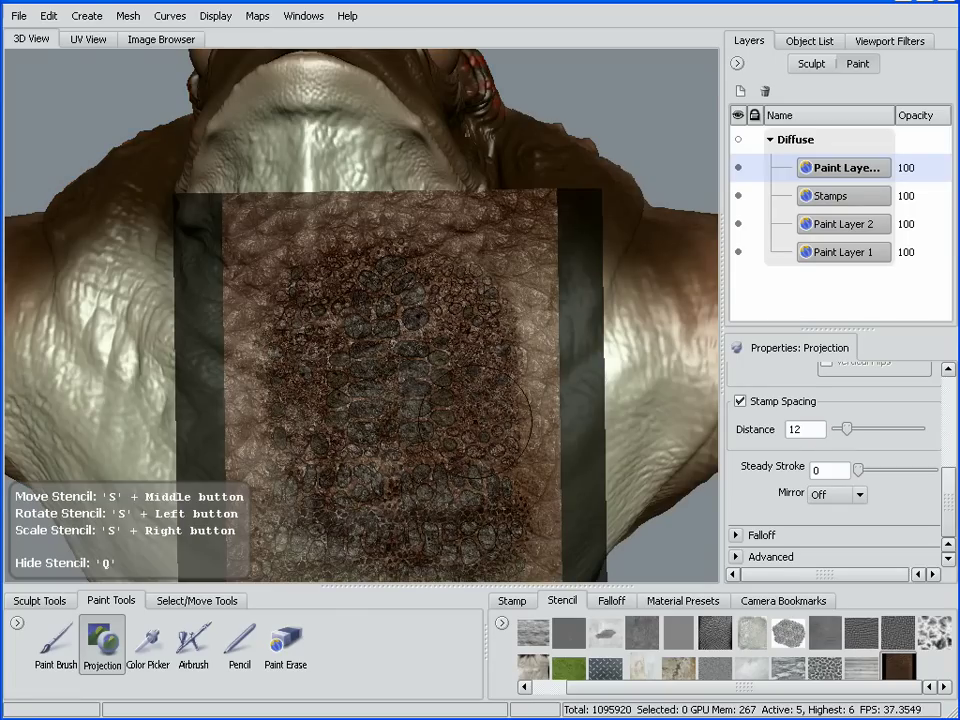
key("q")
mouse_move(531, 407)
left_mouse_down("alt")
mouse_move(525, 443)
mouse_move(450, 429)
mouse_move(340, 442)
left_mouse_up("alt")
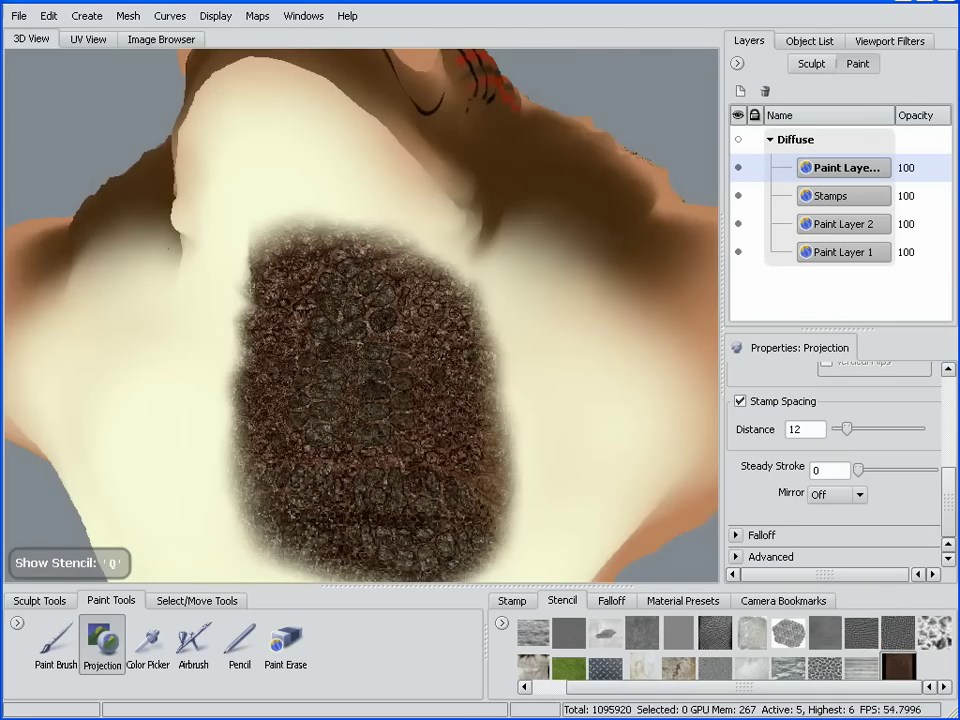
left_click_drag(452, 446, 451, 437, "alt")
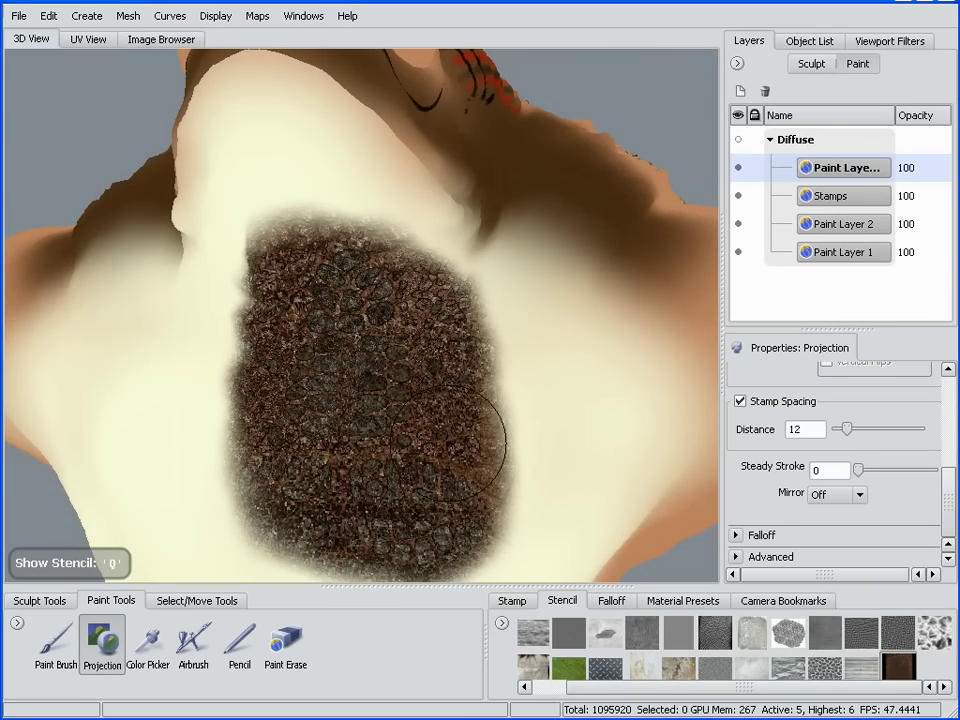
mouse_move(455, 440)
left_mouse_down("alt")
mouse_move(397, 411)
mouse_move(467, 358)
mouse_move(467, 332)
mouse_move(496, 398)
mouse_move(463, 358)
left_mouse_up("alt")
right_click_drag(457, 337, 445, 410, "alt")
mouse_move(431, 429)
left_mouse_down("alt")
mouse_move(446, 433)
mouse_move(410, 430)
mouse_move(440, 445)
mouse_move(507, 368)
left_mouse_up("alt")
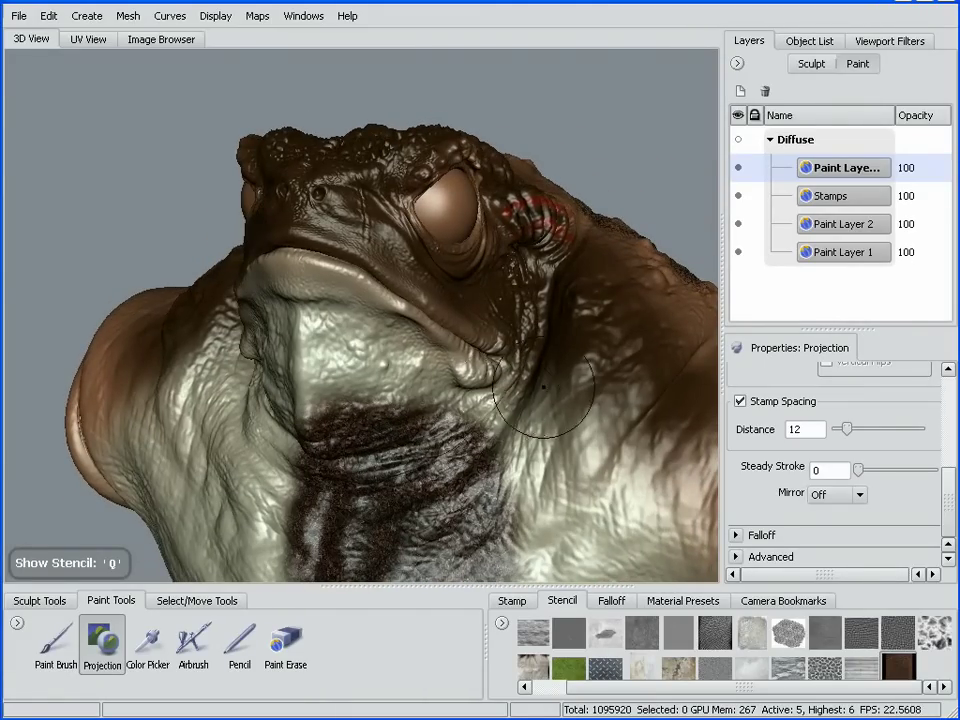
- Show the model's UV layout and lower the mesh to subdivision level 1
left_click(90, 42)
scroll(470, 378, "up", 3)
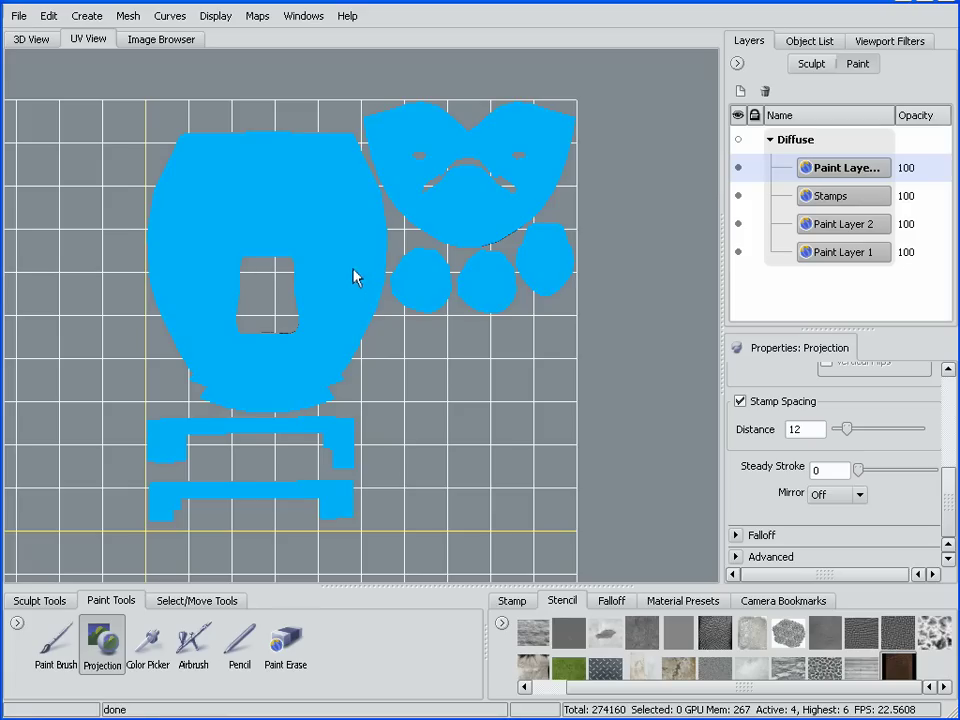
key("Page_Down")
key("Page_Down")
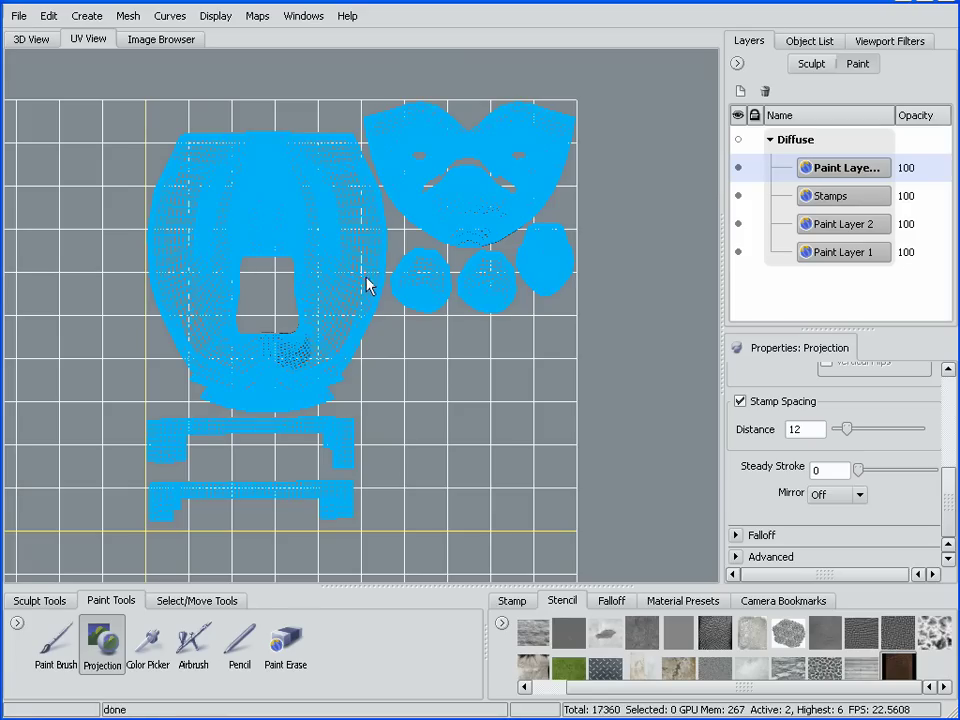
key("Page_Down")
- Examine where the projected skin paint lies on the head and body UV shells
right_click_drag(505, 330, 478, 495, "alt")
mouse_move(478, 495)
middle_mouse_down("alt")
mouse_move(495, 429)
mouse_move(546, 336)
middle_mouse_up("alt")
right_click_drag(546, 336, 521, 404, "alt")
middle_click_drag(520, 410, 487, 368, "alt")
right_click_drag(490, 347, 514, 213, "alt")
middle_click_drag(514, 213, 463, 375, "alt")
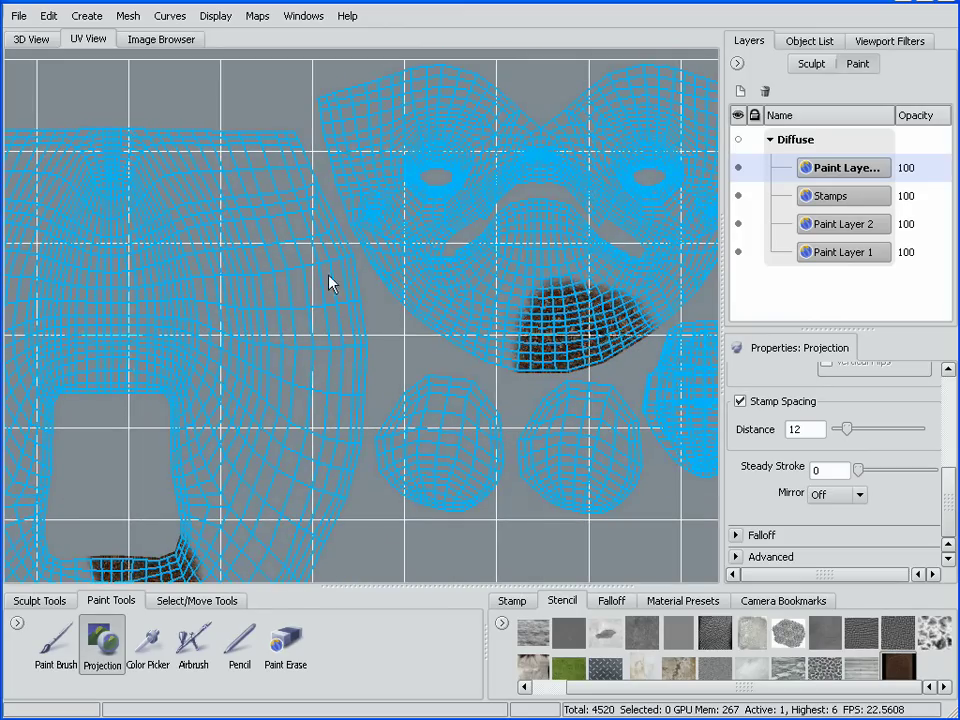
- Preview body_scales.tif and chest.tif in the proj_maps folder, and set chest.tif as the stencil
left_click(150, 42)
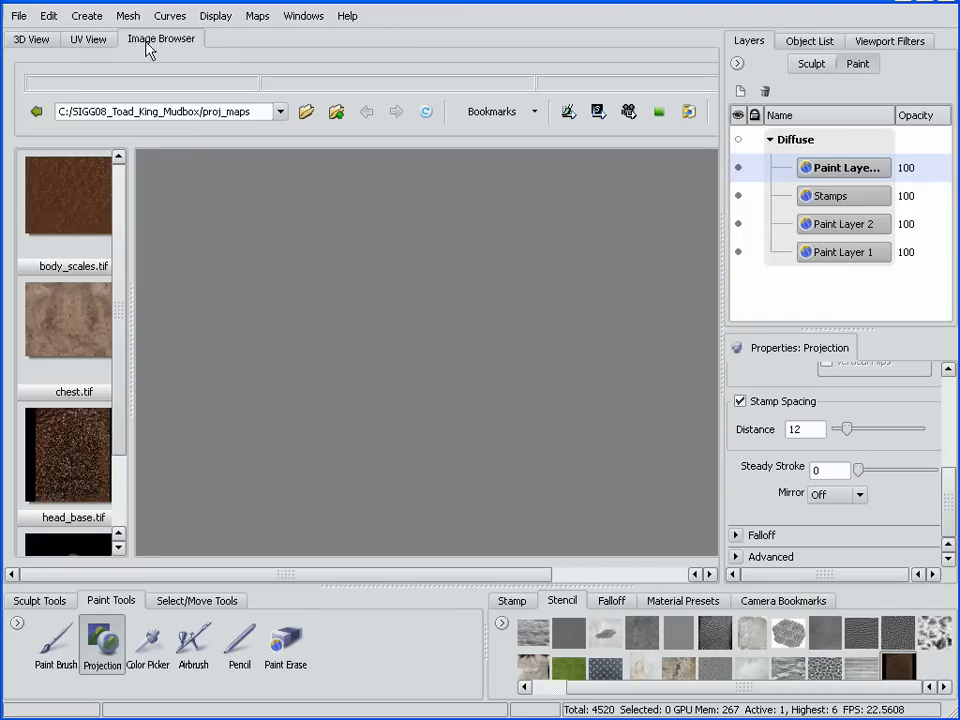
left_click(86, 222)
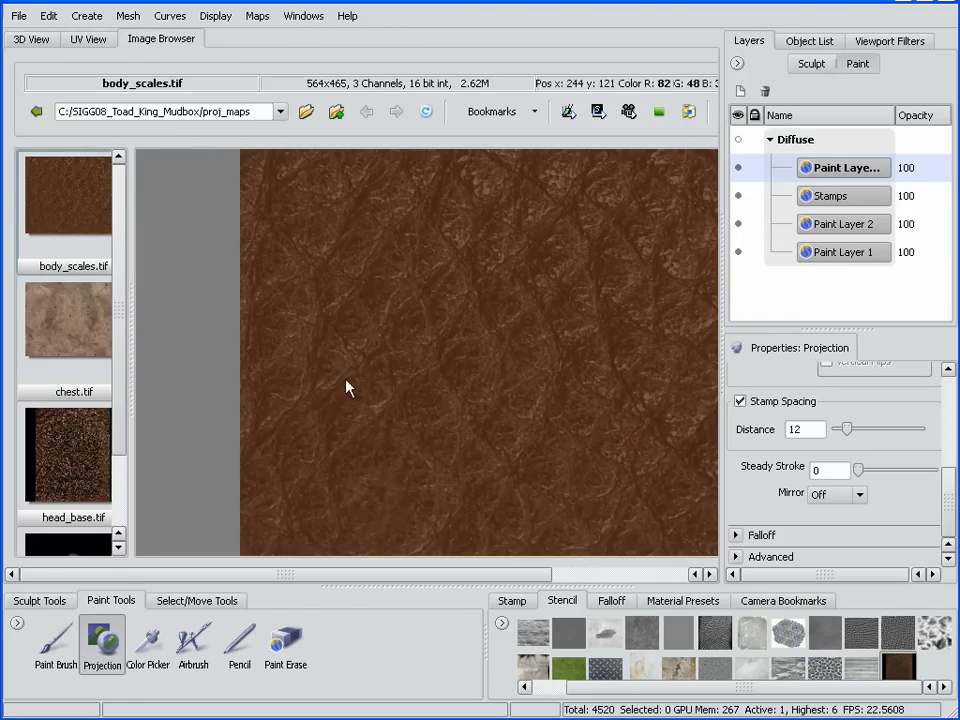
left_click(77, 335)
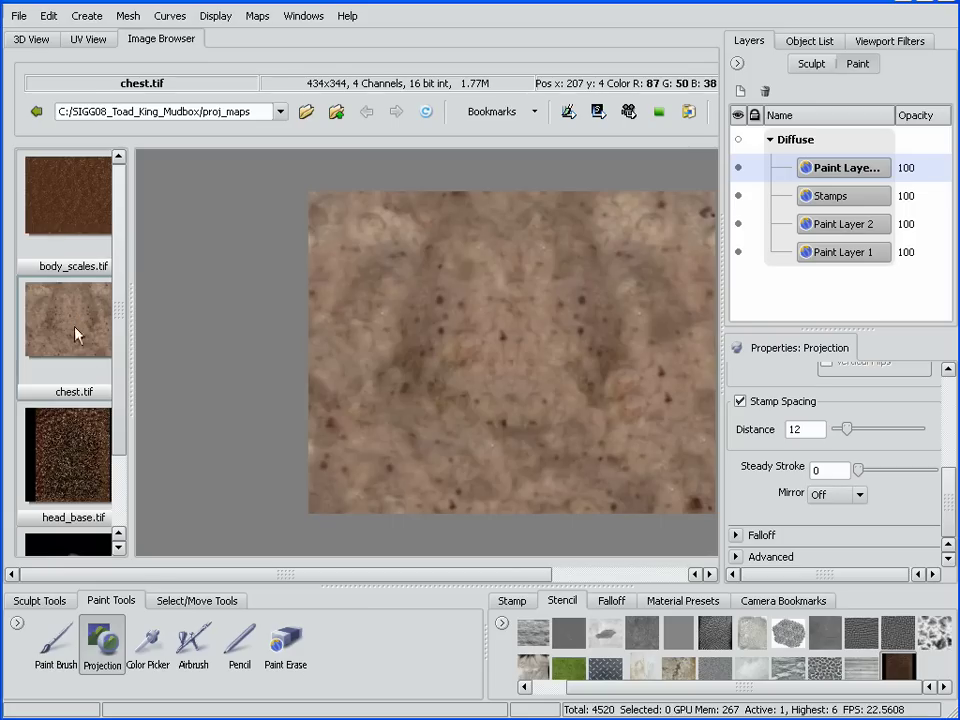
left_click(598, 112)
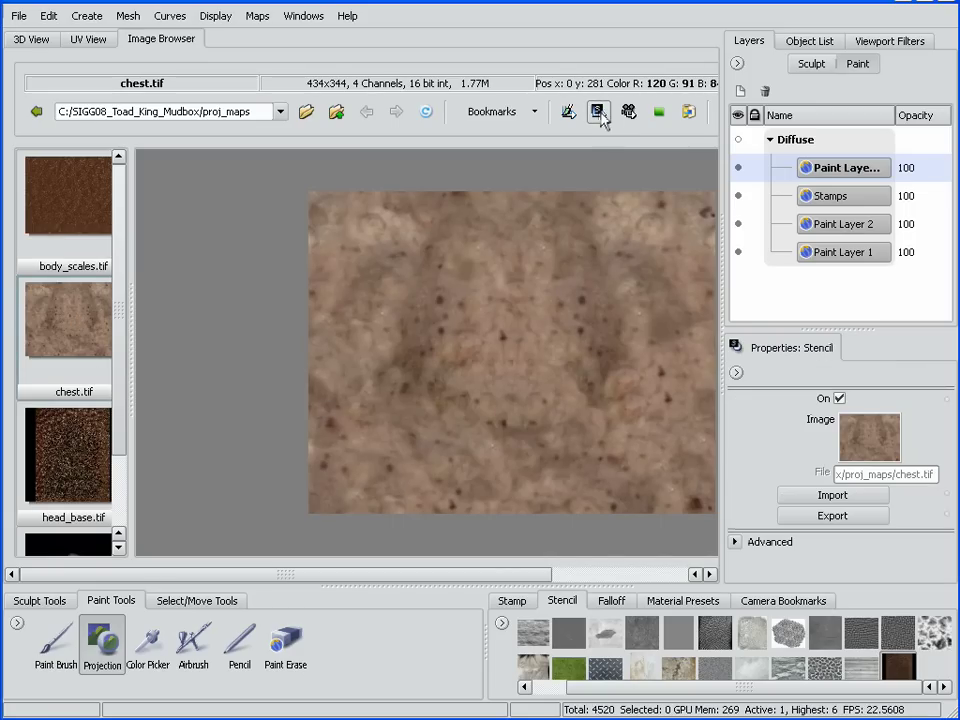
left_click(33, 42)
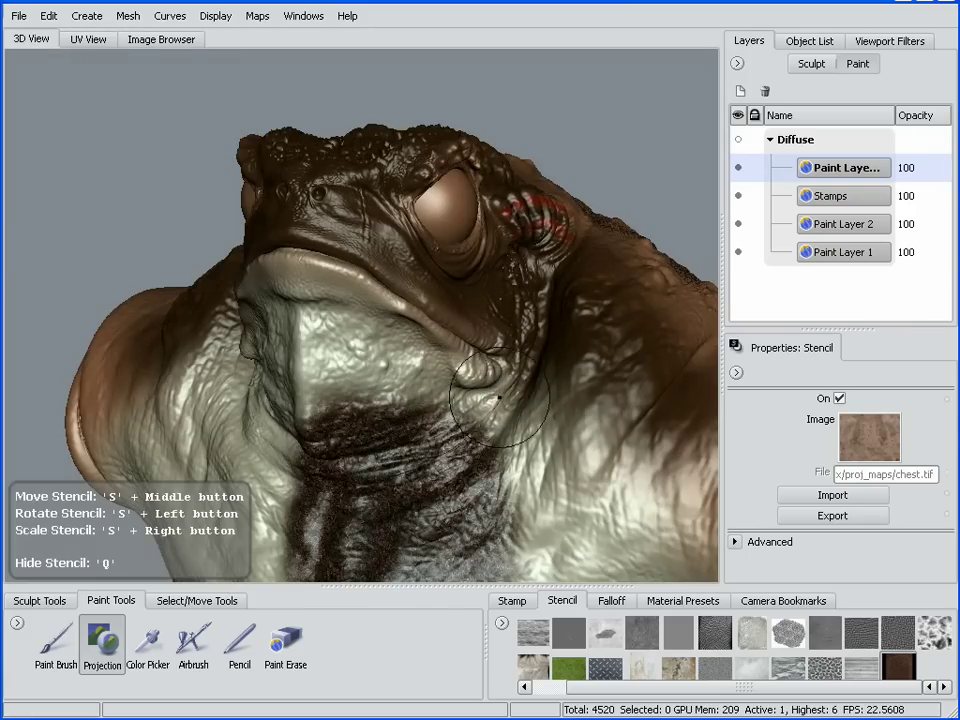
- Reactivate the Projection brush and reload chest.tif as the stencil for the 3D model
key("q")
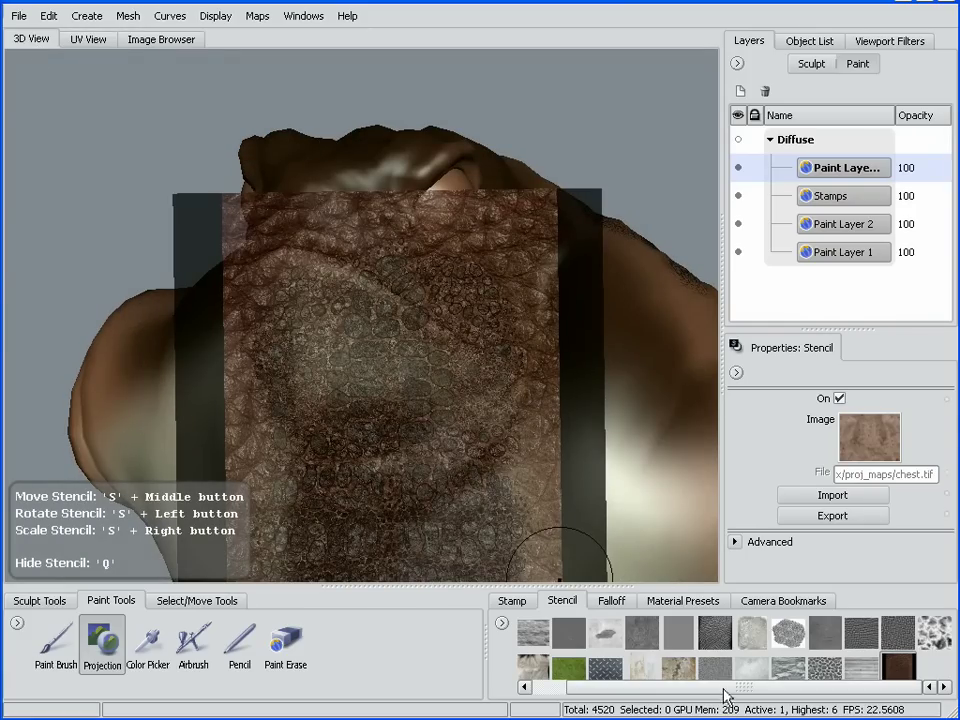
left_click(96, 641)
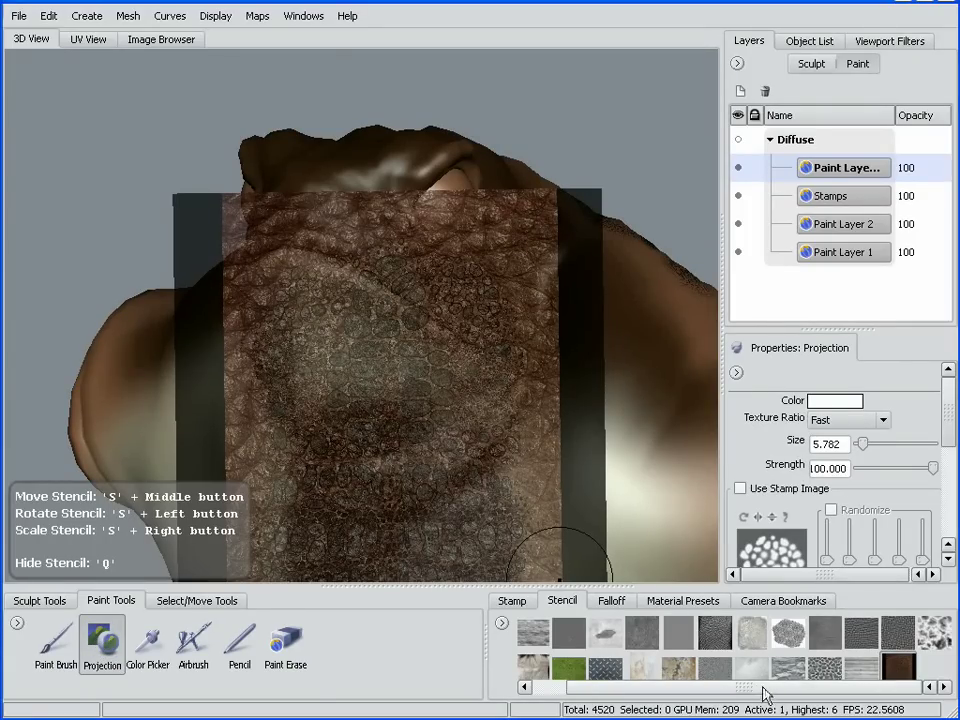
left_click_drag(762, 688, 721, 688)
left_click(160, 39)
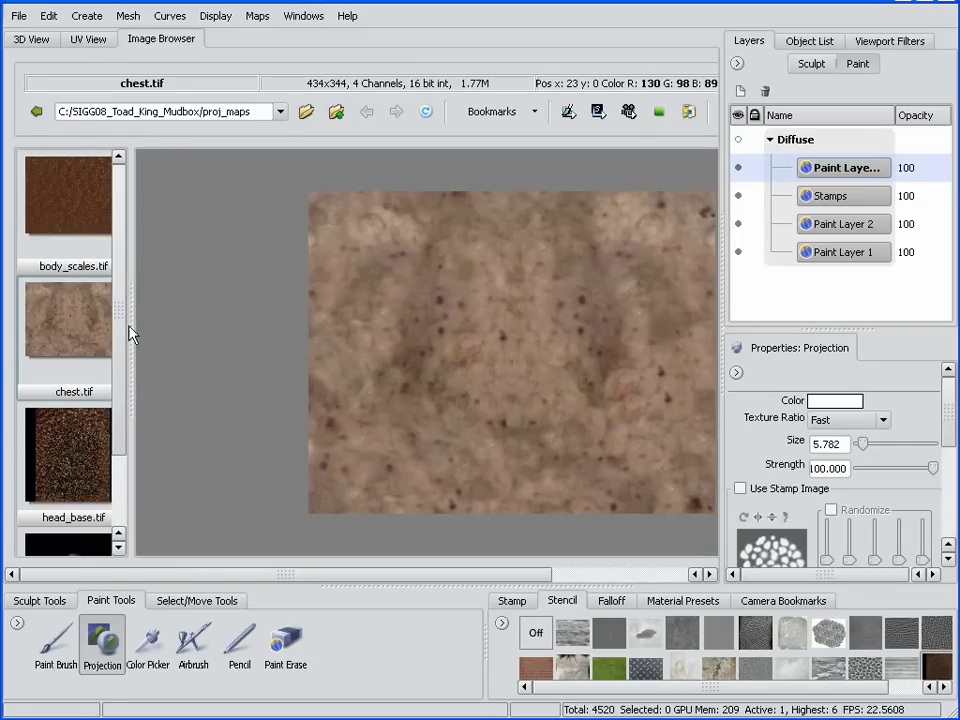
left_click(598, 112)
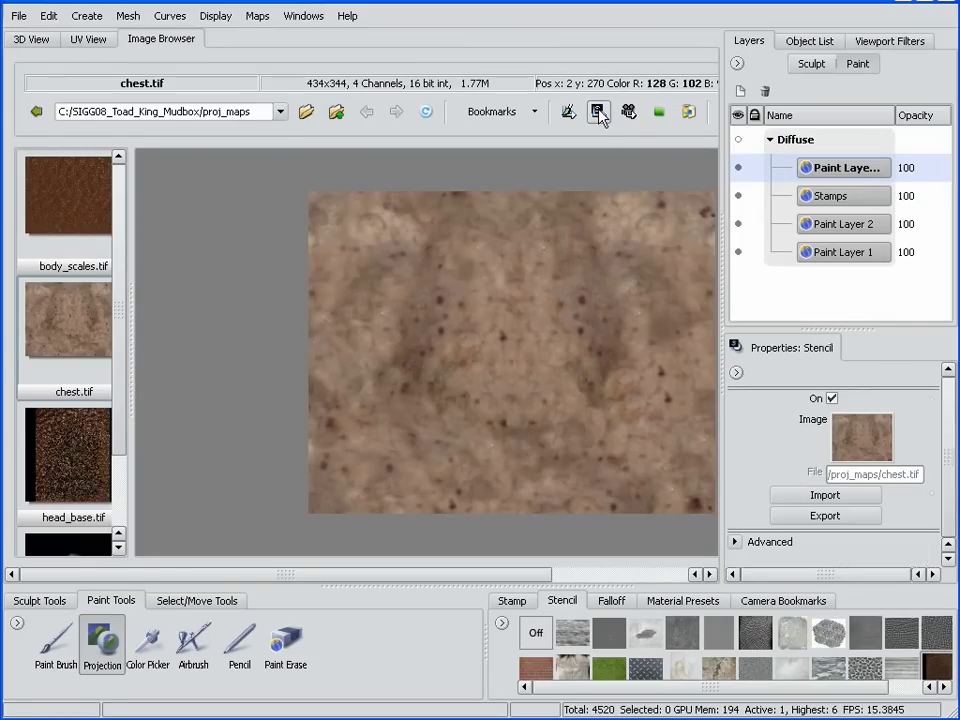
left_click(31, 39)
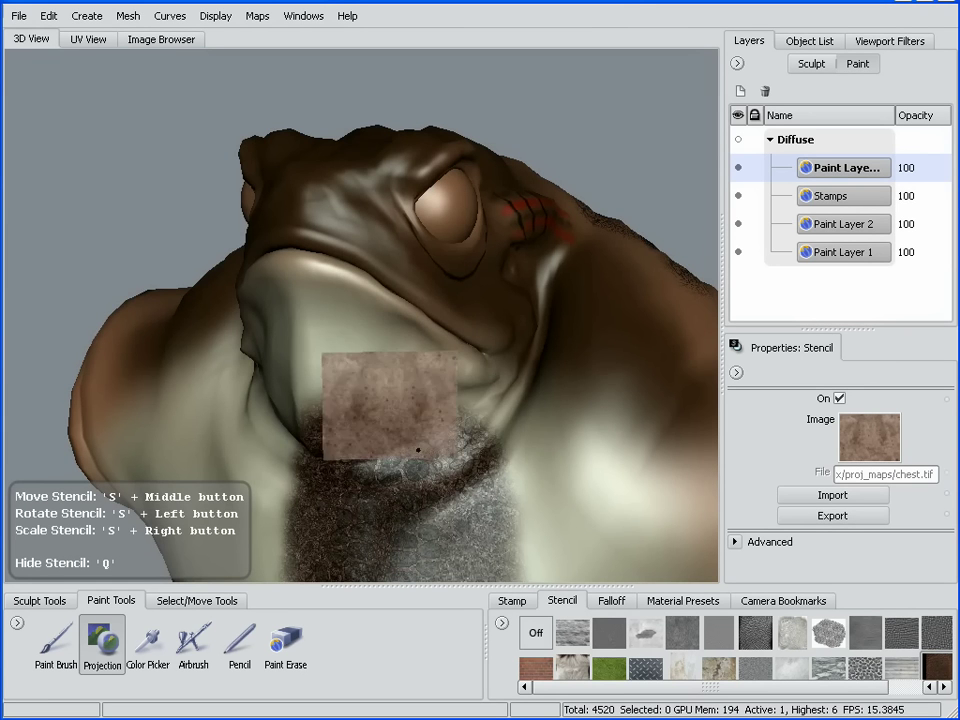
- Enlarge the chest.tif stencil over the throat, project its spotted skin below the toad's mouth, and hide the stencil
right_click_drag(418, 450, 470, 530)
middle_click_drag(504, 500, 509, 437, "alt")
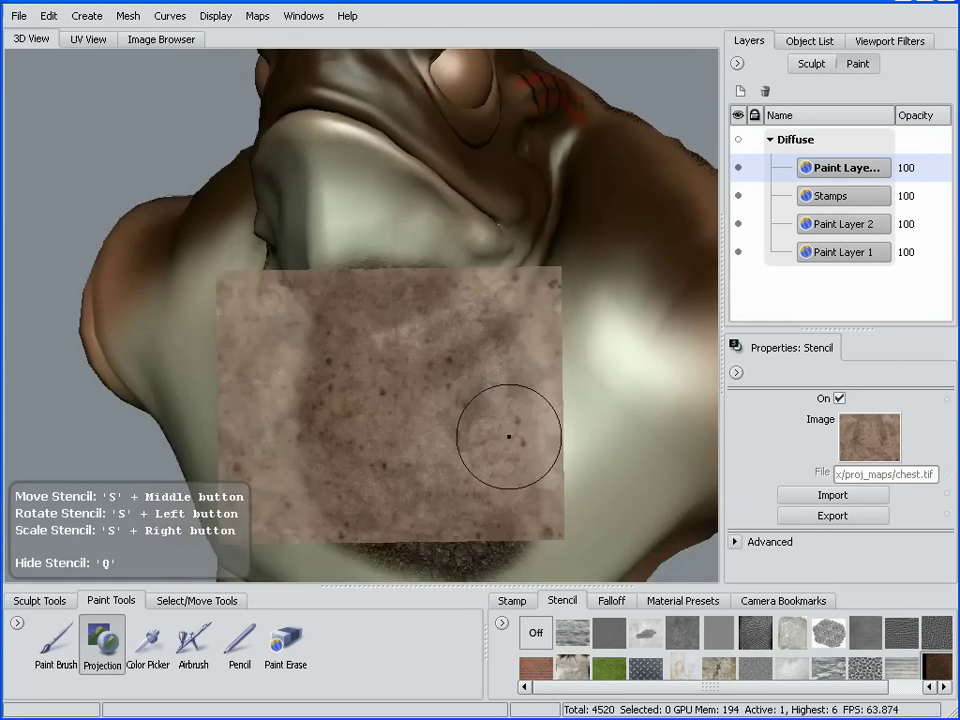
mouse_move(508, 437)
left_mouse_down("alt")
mouse_move(514, 429)
mouse_move(499, 407)
mouse_move(512, 457)
mouse_move(514, 418)
mouse_move(454, 349)
mouse_move(439, 360)
mouse_move(484, 356)
mouse_move(375, 416)
mouse_move(300, 330)
mouse_move(280, 350)
mouse_move(290, 320)
mouse_move(305, 390)
left_mouse_up("alt")
key("q")
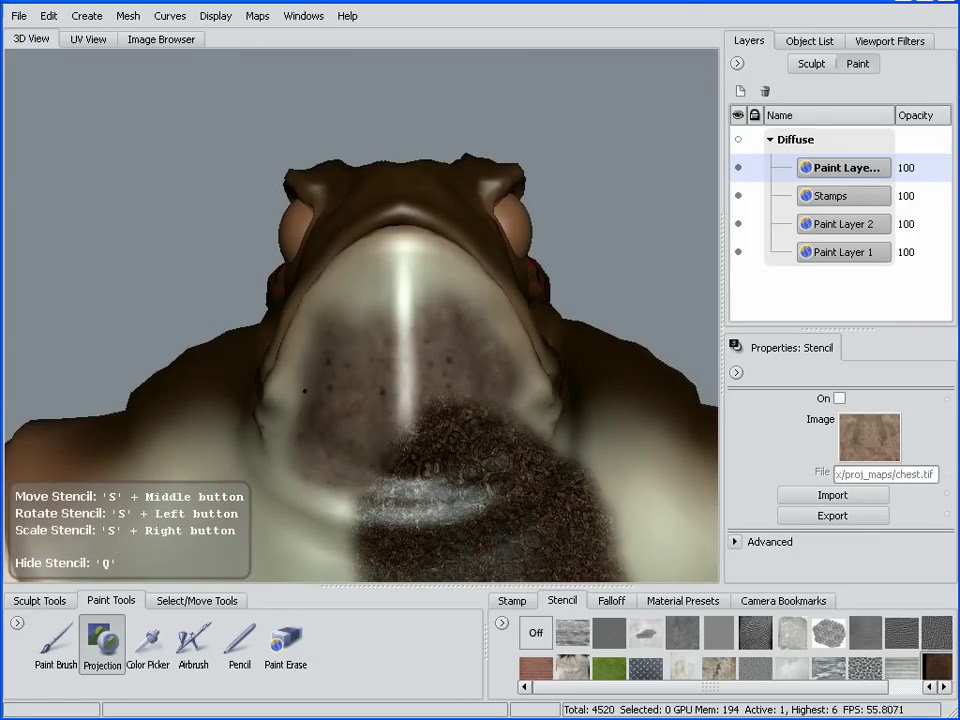
key("q")
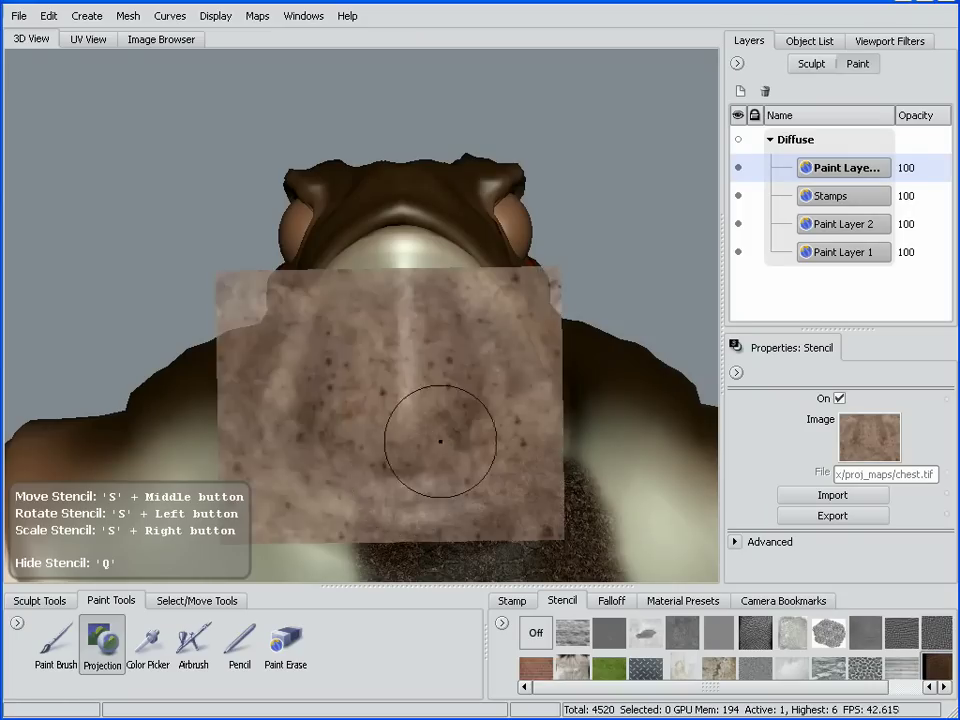
key("q")
key("q")
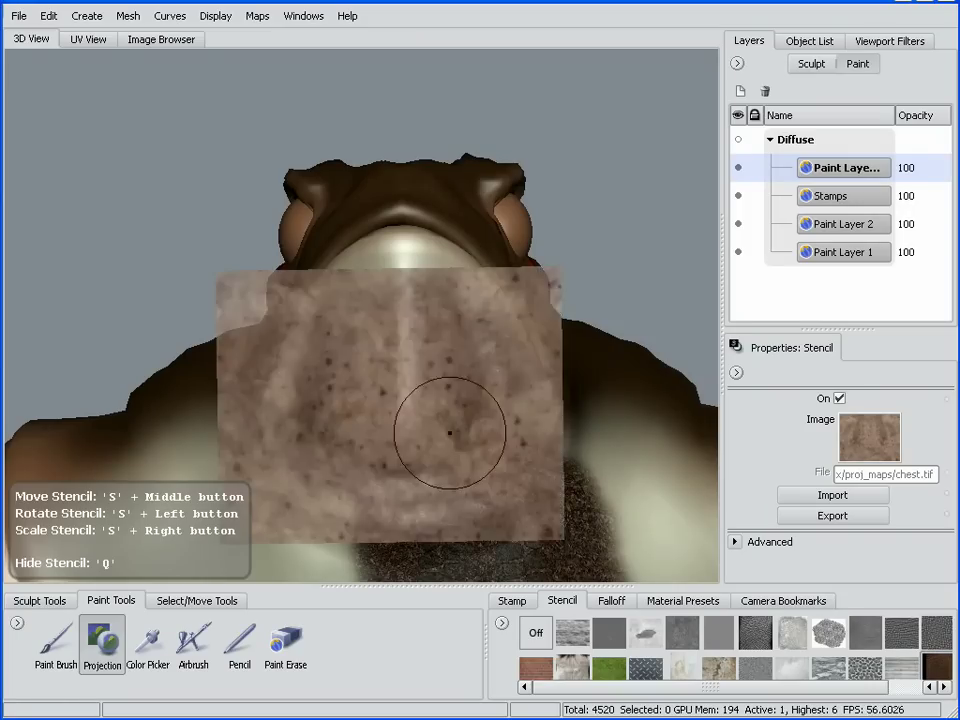
left_click_drag(450, 424, 497, 418, "alt")
key("q")
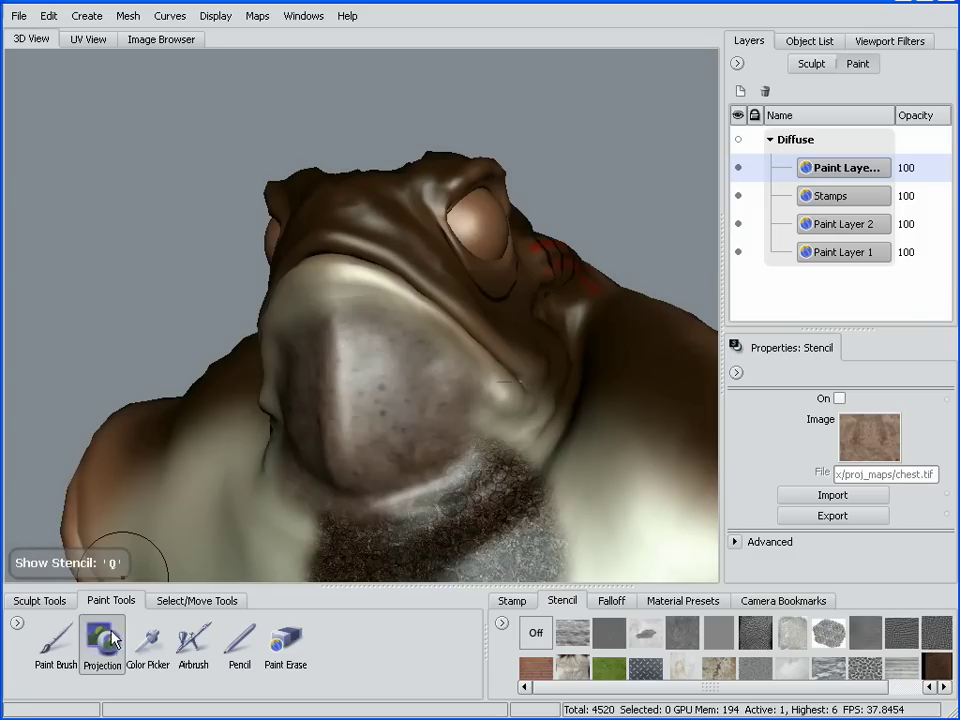
- Activate the Paint Brush and create Paint Layer 4 in the Bump Value channel with size 2048 and bit depth 16
left_click(58, 652)
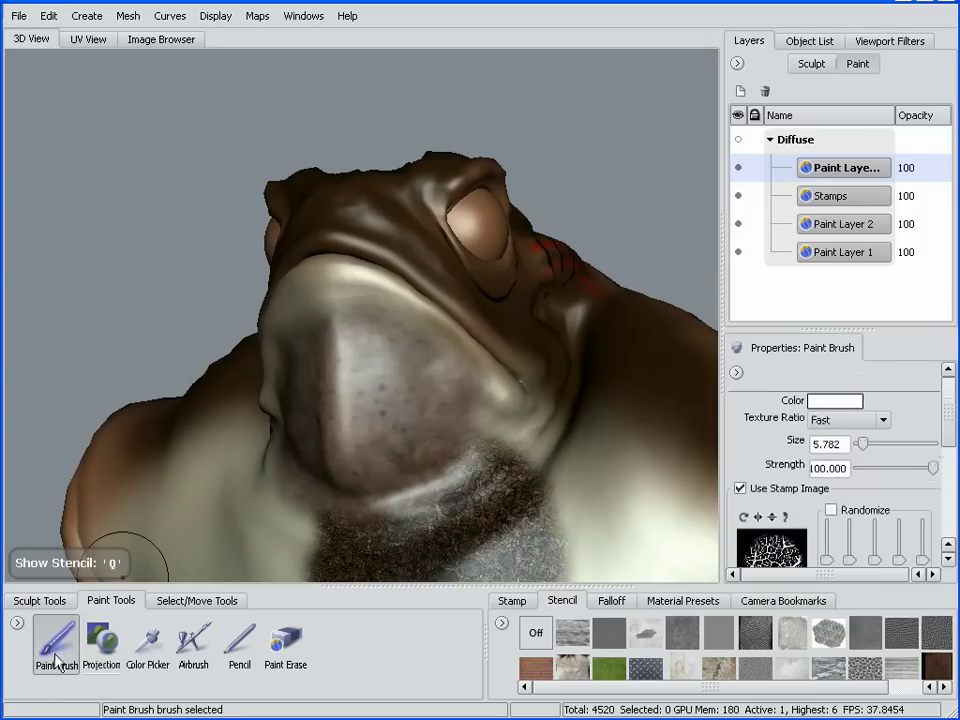
left_click_drag(491, 401, 445, 410, "alt")
middle_click_drag(589, 414, 528, 360, "alt")
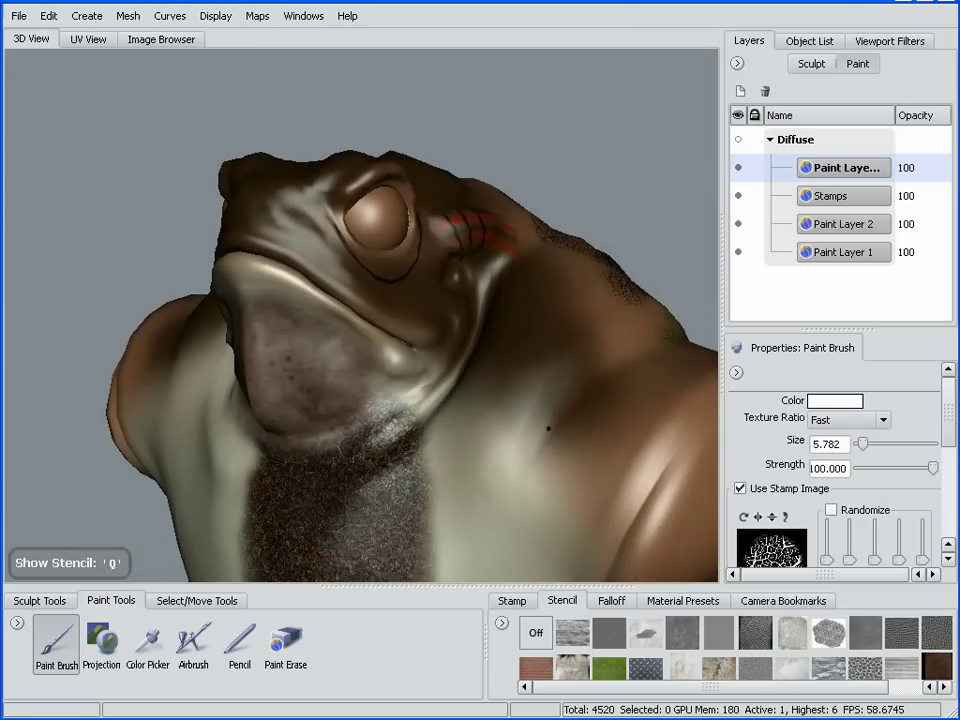
left_click_drag(547, 428, 660, 301, "alt")
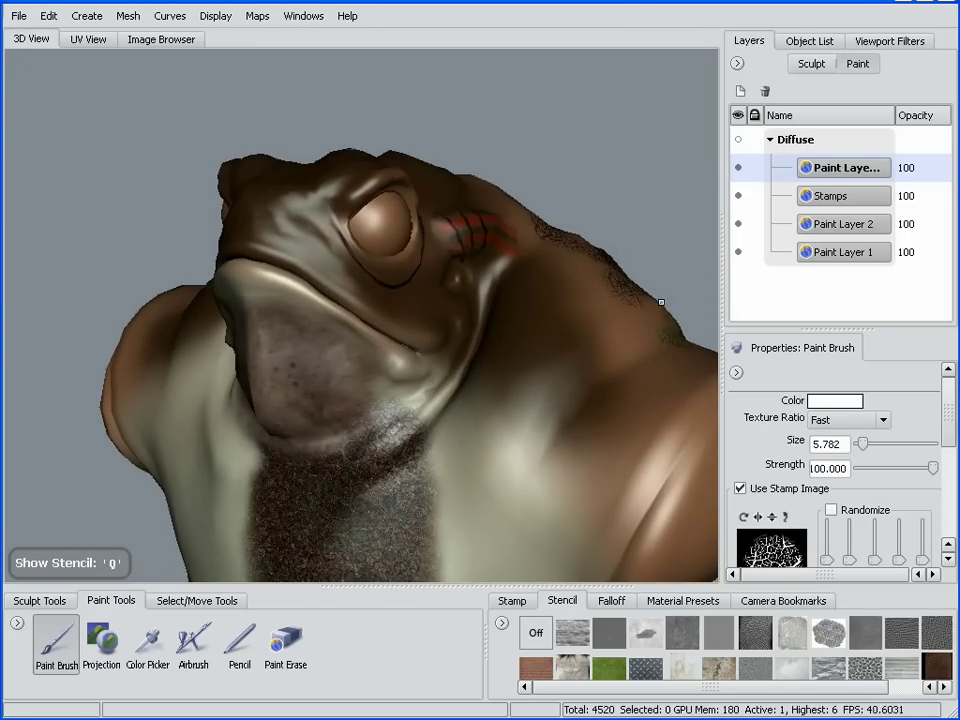
left_click(741, 92)
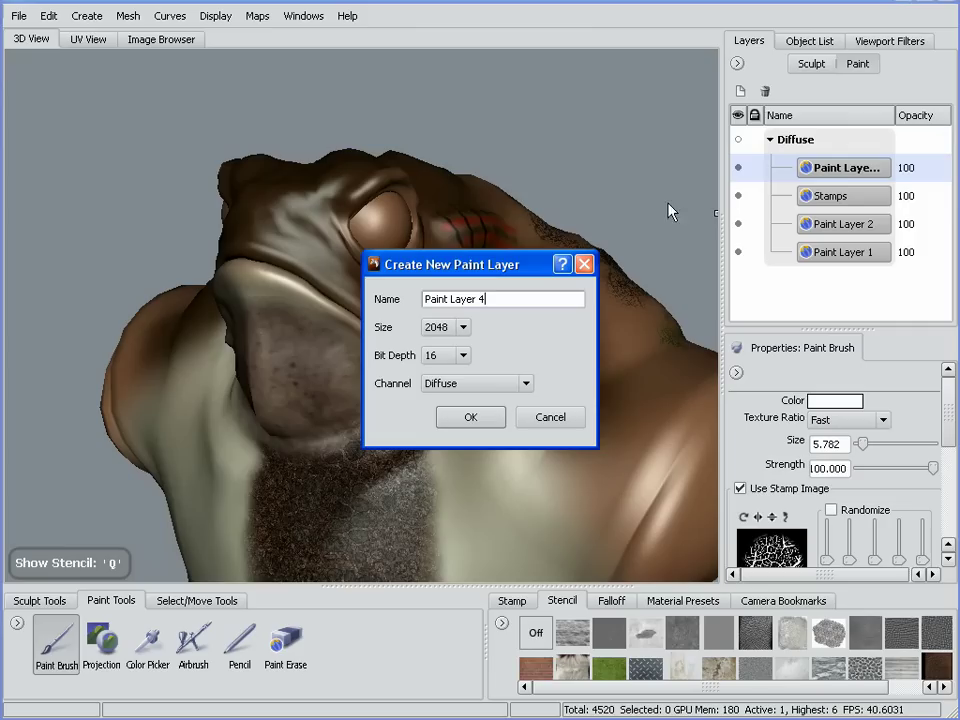
left_click(497, 387)
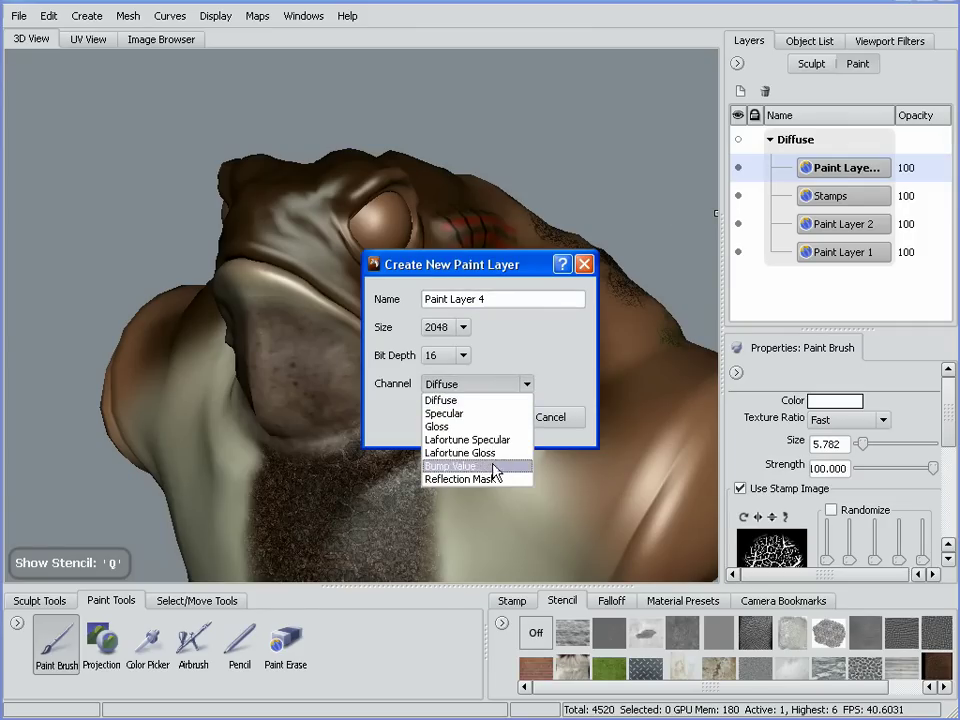
left_click(490, 466)
left_click(478, 418)
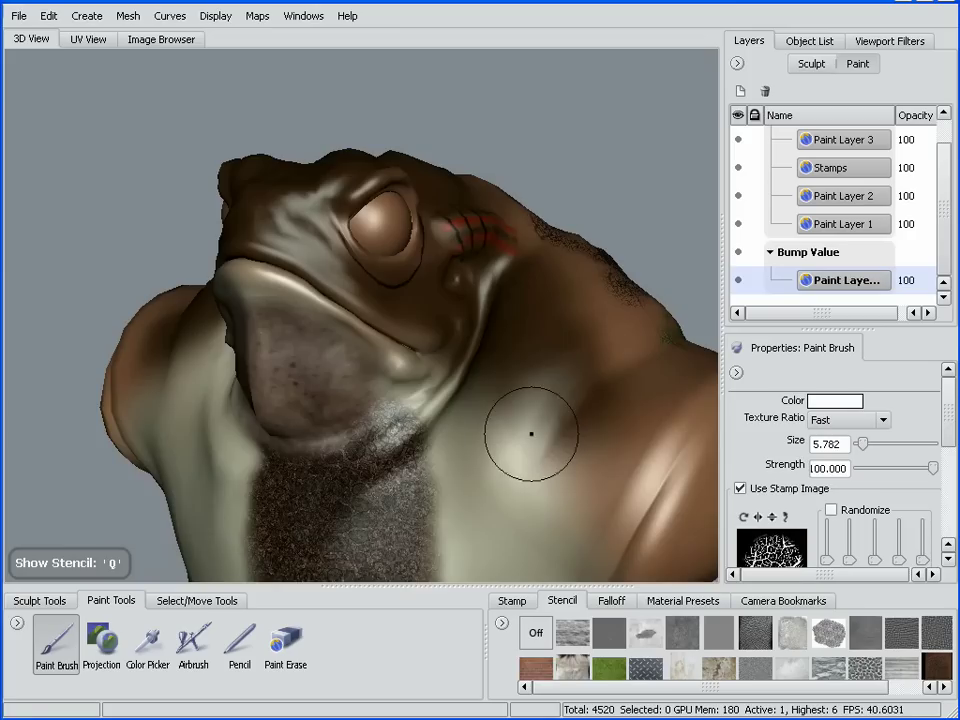
left_click_drag(531, 433, 530, 470, "alt")
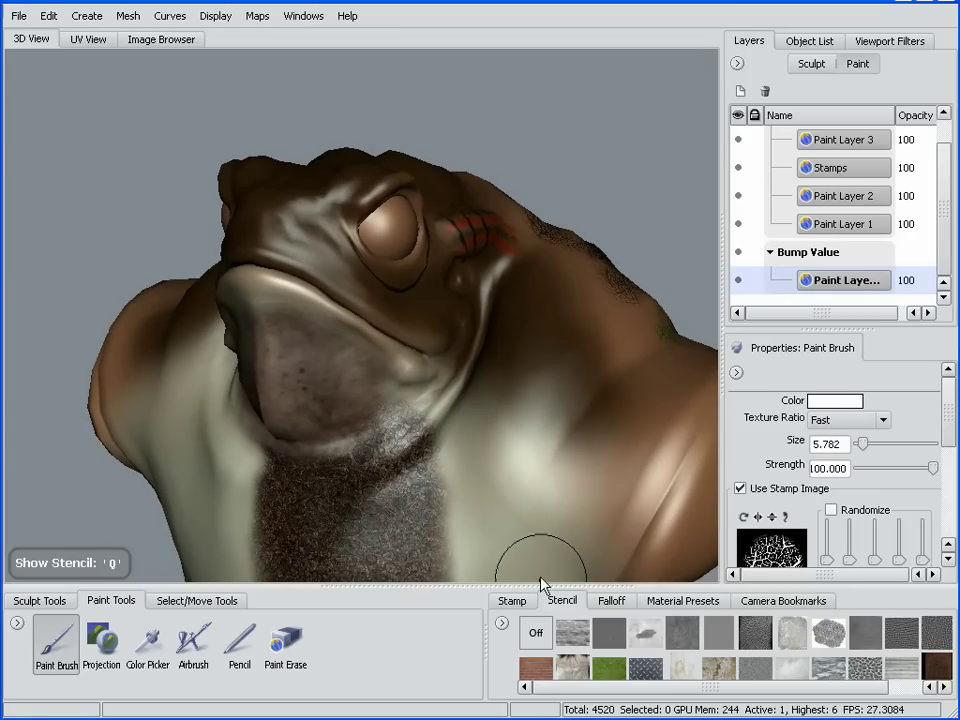
- Turn off the stencil, choose the white cracked-pattern stamp, and paint a bump stroke on the toad's neck behind the jaw
left_click(537, 633)
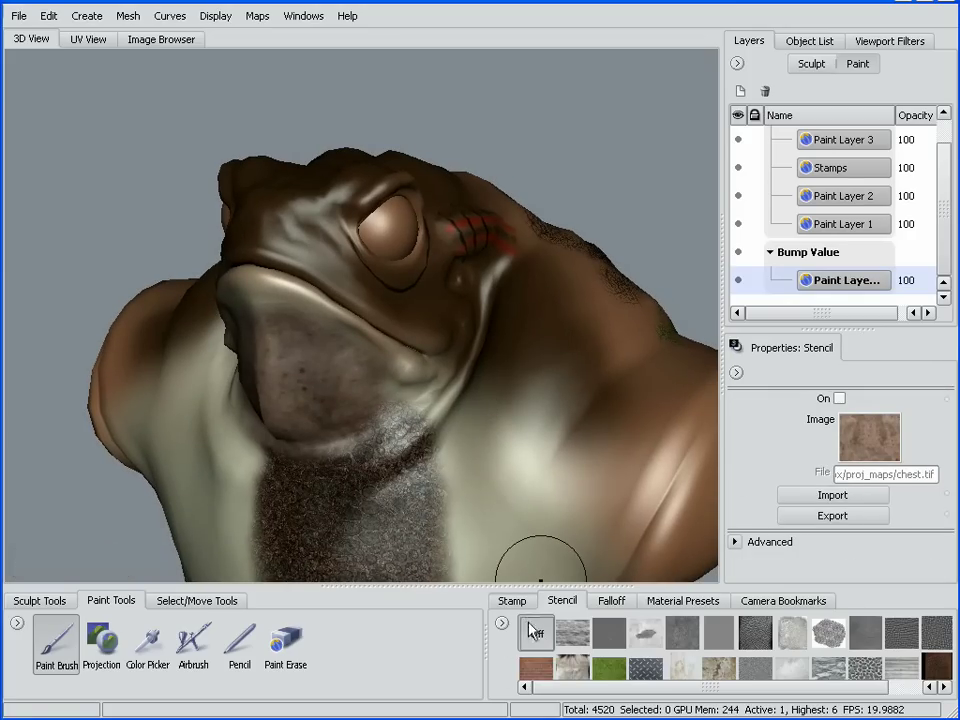
left_click(512, 601)
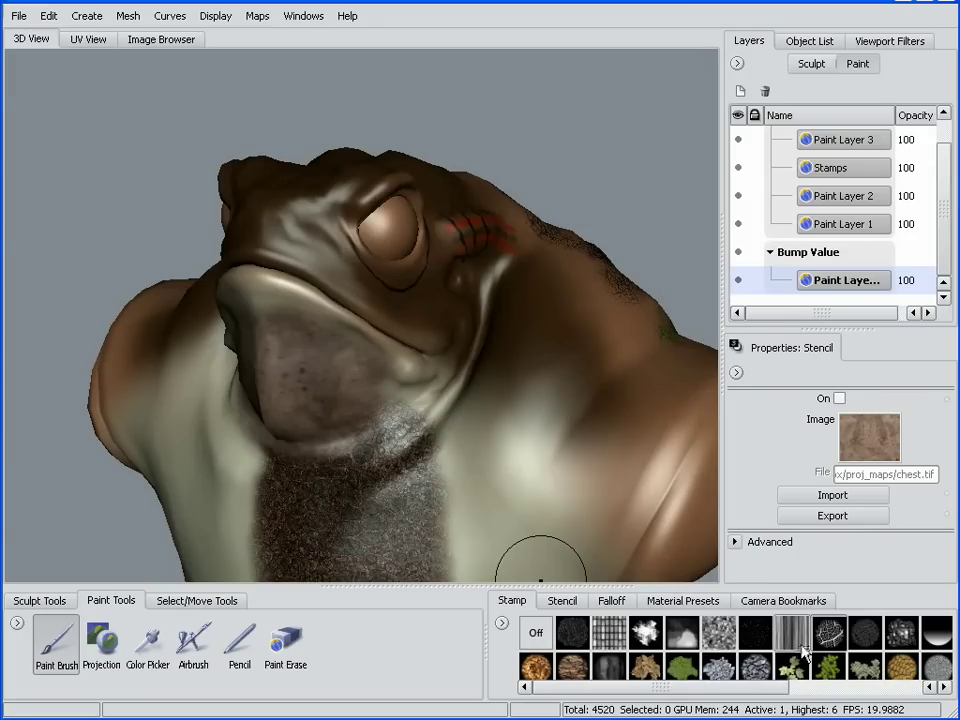
left_click(829, 632)
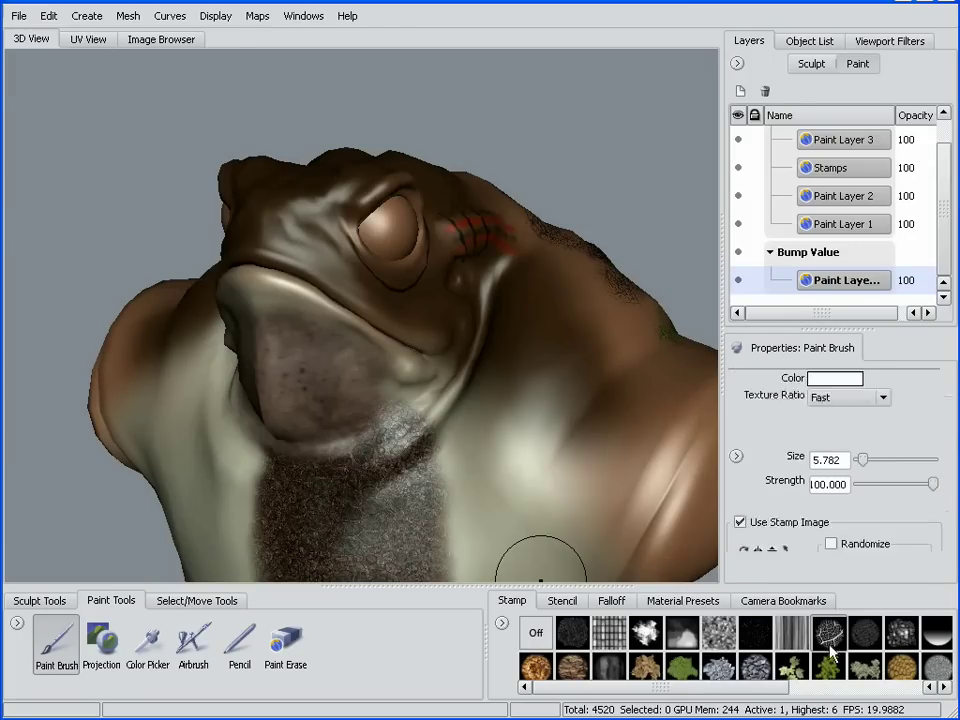
mouse_move(514, 422)
left_mouse_down("alt")
mouse_move(512, 471)
mouse_move(543, 455)
mouse_move(472, 403)
left_mouse_up("alt")
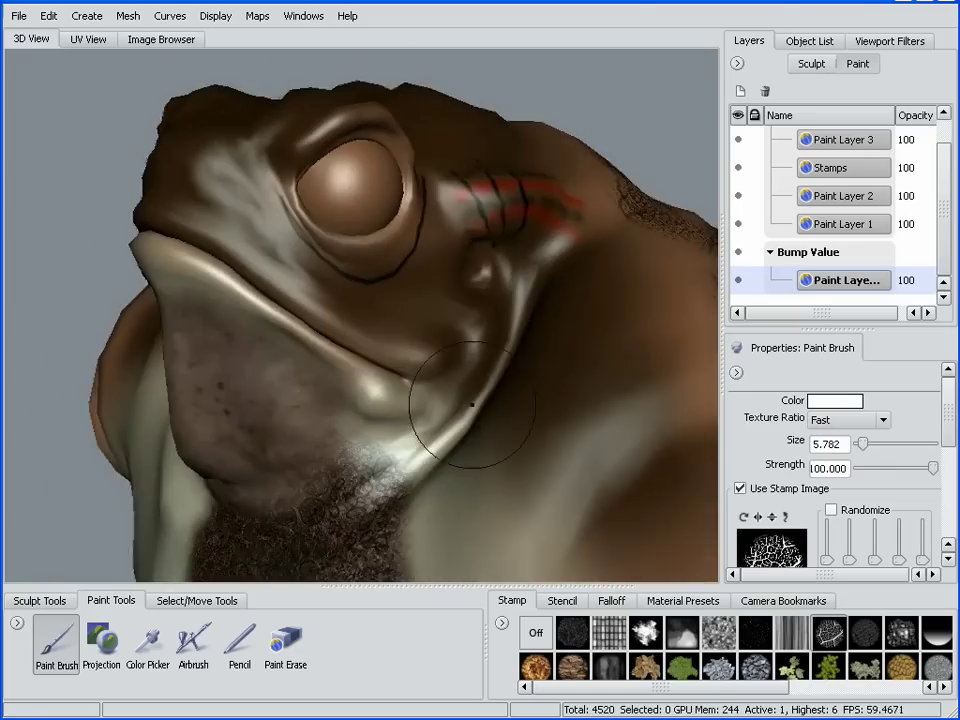
right_click_drag(472, 403, 521, 442, "alt")
mouse_move(559, 456)
left_mouse_down("alt")
mouse_move(570, 436)
mouse_move(540, 429)
mouse_move(553, 401)
left_mouse_up("alt")
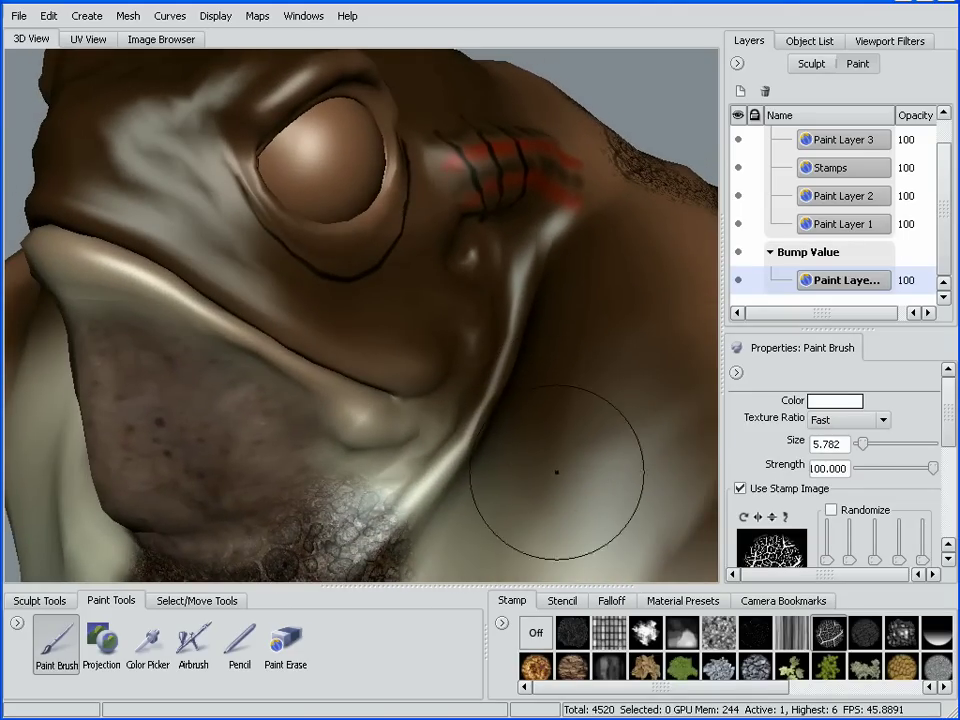
mouse_move(628, 318)
left_mouse_down()
mouse_move(507, 478)
mouse_move(522, 484)
left_mouse_up()
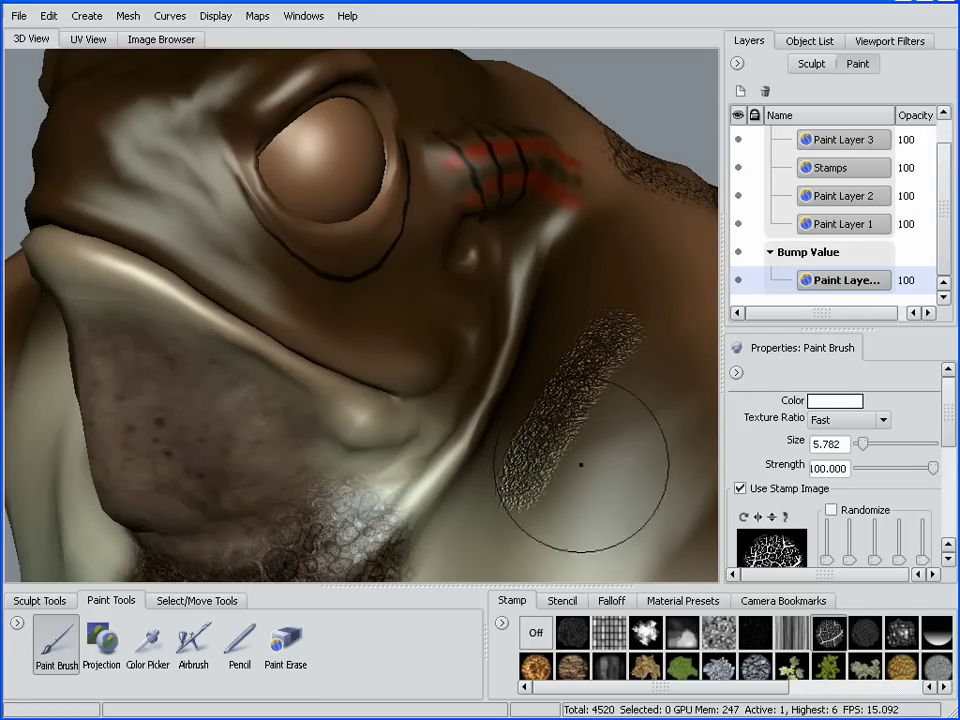
- Enlarge the brush to about 8 and stamp cracked bump texture below the eye and along the cheek toward the snout
key("alt")
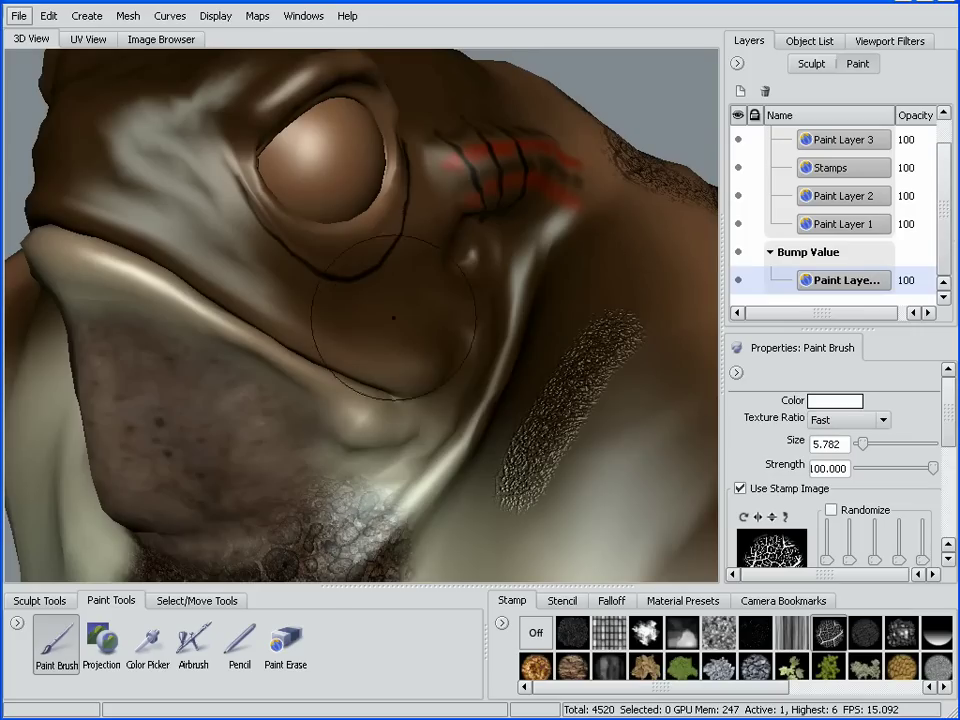
key("b")
left_click_drag(394, 314, 426, 314)
left_click(383, 314)
left_click(318, 310)
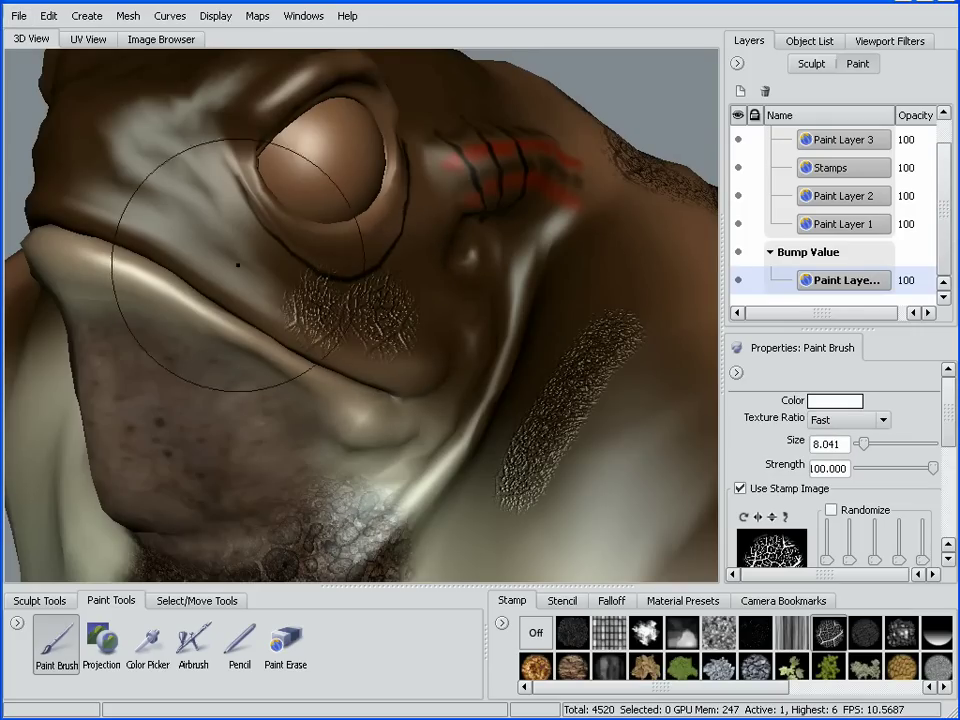
mouse_move(238, 265)
left_mouse_down()
mouse_move(137, 174)
mouse_move(130, 150)
left_mouse_up()
- Enlarge the brush to about 16 and paint cracked bump texture across the toad's upper back, nape and shoulder
mouse_move(462, 352)
left_mouse_down("alt")
mouse_move(422, 363)
mouse_move(420, 351)
mouse_move(447, 412)
mouse_move(390, 439)
mouse_move(306, 443)
mouse_move(196, 398)
mouse_move(150, 355)
left_mouse_up("alt")
left_click(408, 316)
mouse_move(500, 400)
left_mouse_down("alt")
mouse_move(470, 415)
mouse_move(341, 423)
mouse_move(429, 358)
mouse_move(367, 457)
left_mouse_up("alt")
left_click_drag(324, 413, 360, 405)
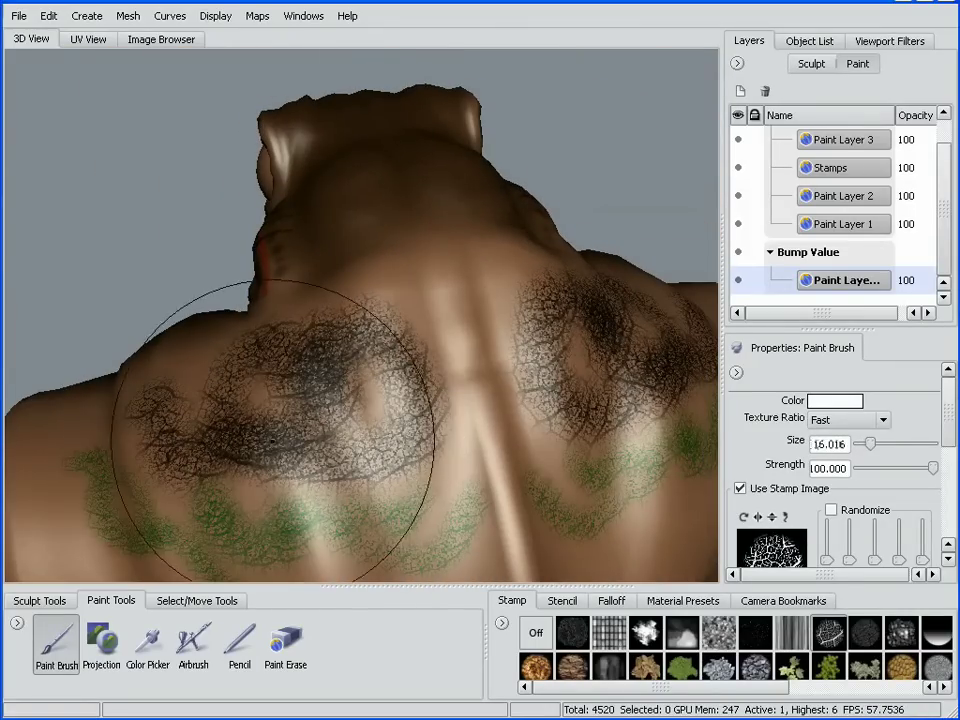
mouse_move(270, 375)
left_mouse_down()
mouse_move(285, 431)
mouse_move(325, 440)
mouse_move(379, 483)
mouse_move(396, 290)
mouse_move(360, 221)
left_mouse_up()
left_click_drag(300, 300, 350, 310, "alt")
left_click_drag(350, 400, 395, 405, "alt")
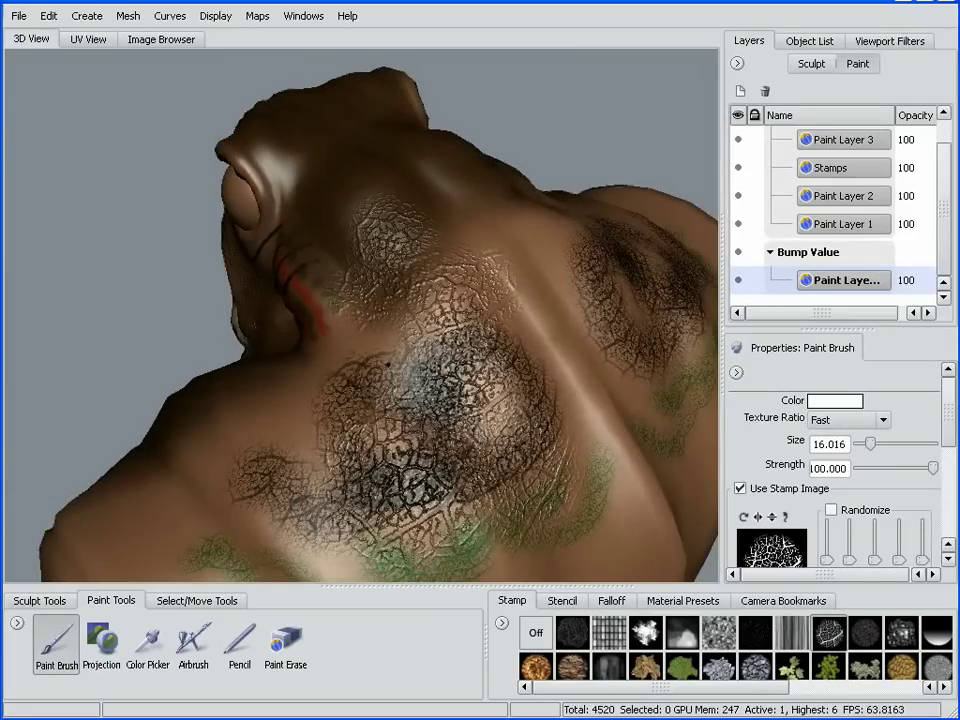
left_click_drag(335, 430, 235, 435)
mouse_move(281, 490)
left_mouse_down("alt")
mouse_move(386, 477)
mouse_move(540, 433)
left_mouse_up("alt")
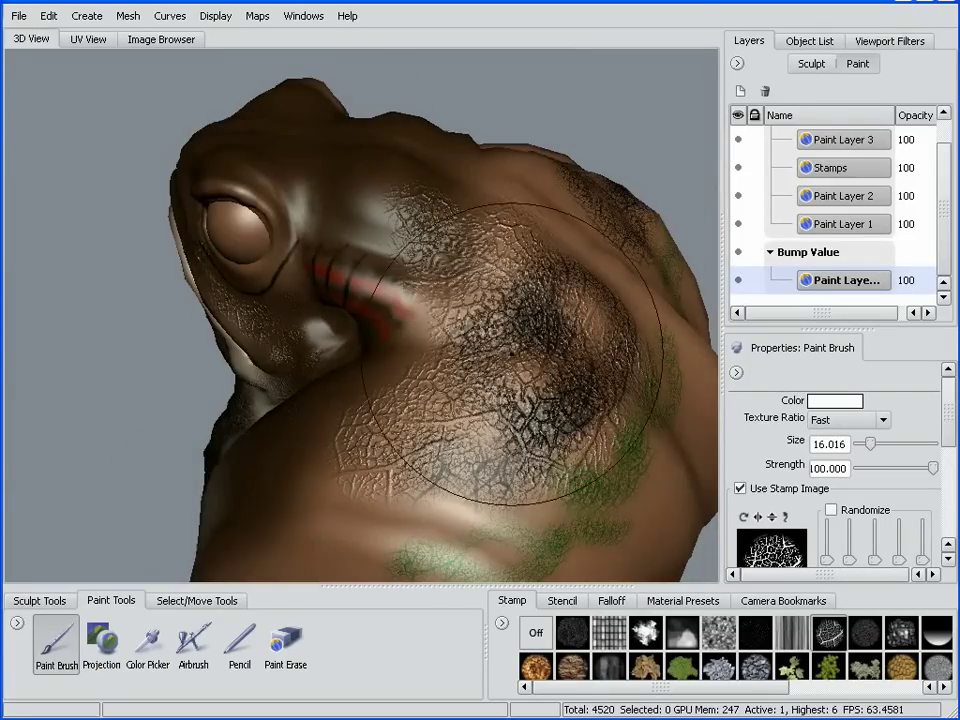
- Raise the mesh to subdivision level 5, checking the bump texture from several sides
key("Page_Up")
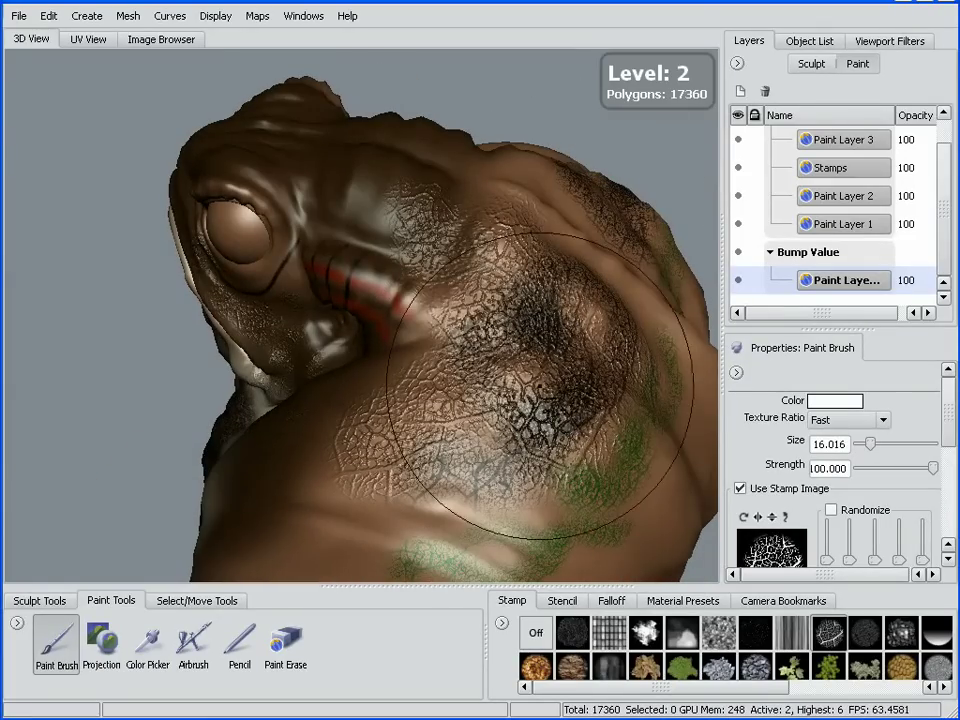
mouse_move(493, 461)
left_mouse_down("alt")
mouse_move(465, 475)
mouse_move(522, 440)
mouse_move(468, 466)
mouse_move(456, 492)
left_mouse_up("alt")
key("Page_Up")
key("Page_Up")
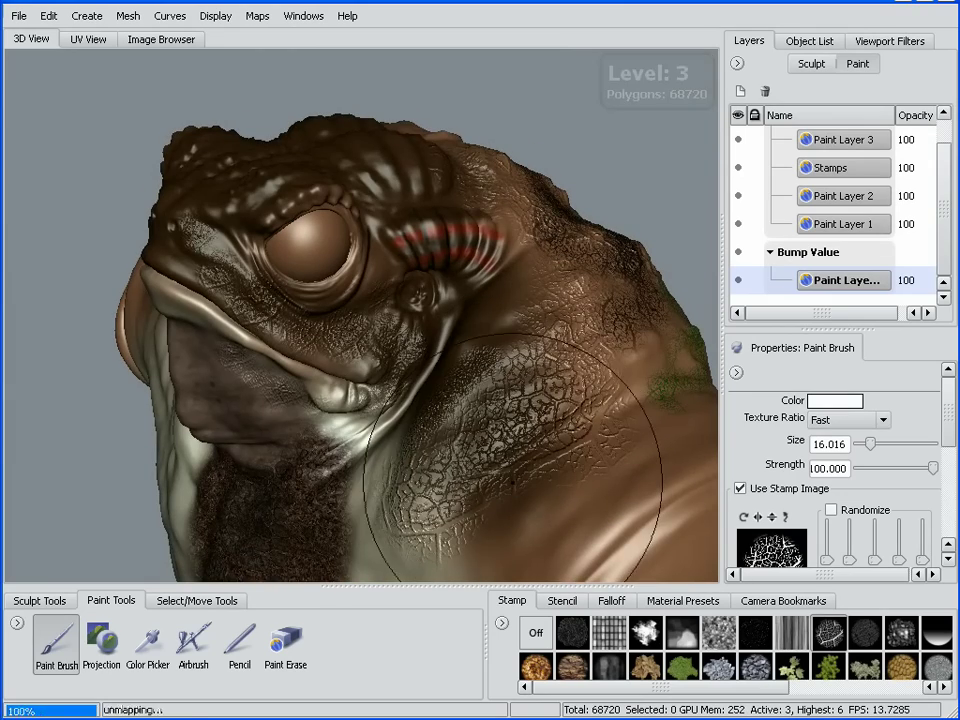
left_click_drag(515, 458, 484, 452, "alt")
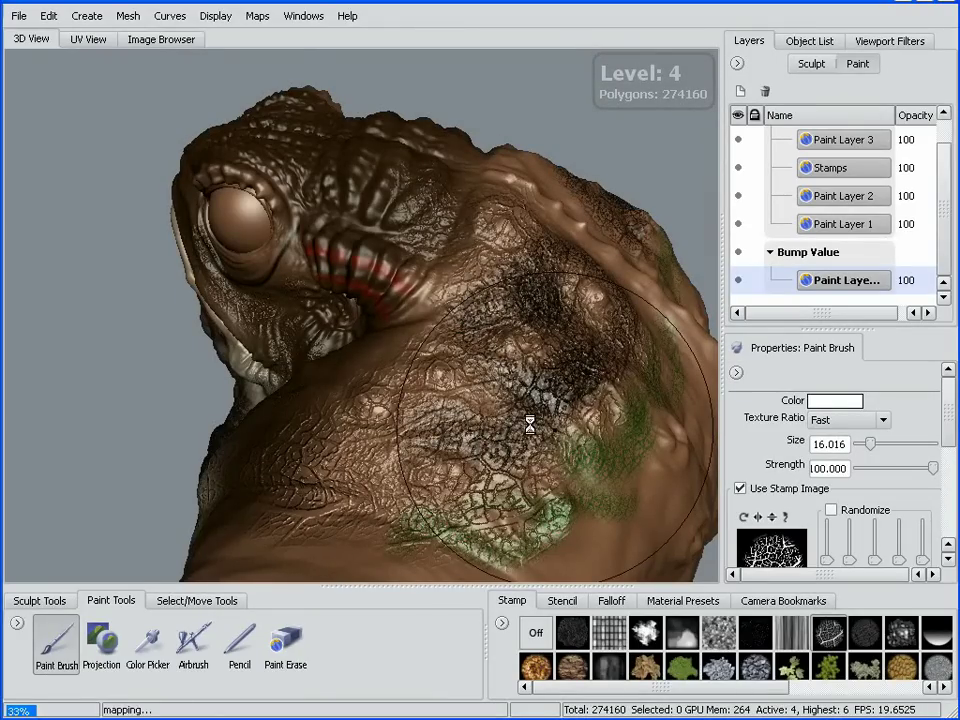
key("Page_Up")
left_click_drag(557, 425, 687, 198, "alt")
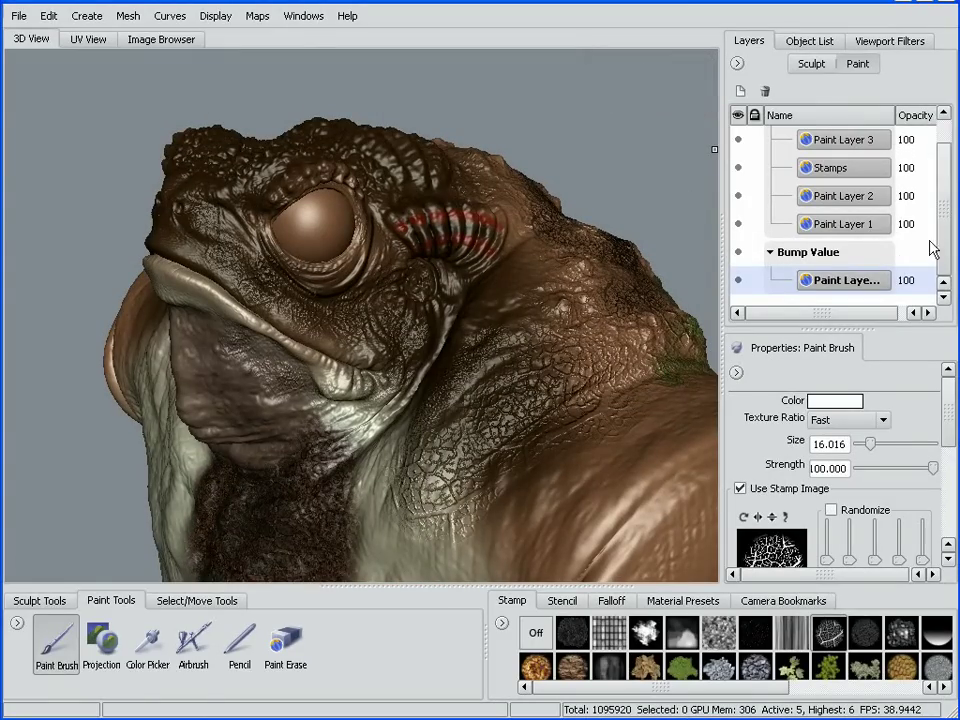
- Collapse the Diffuse and Bump Value groups and create Paint Layer 5 in the Specular channel with size 2048 and bit depth 16
scroll(932, 248, "up", 1)
left_click(770, 140)
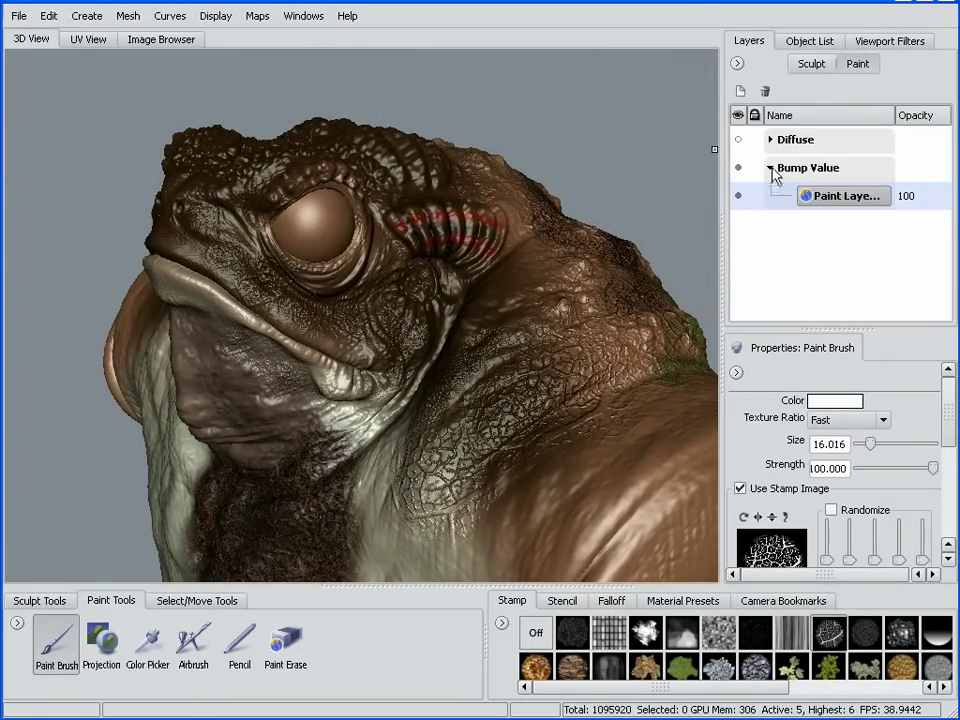
left_click(771, 169)
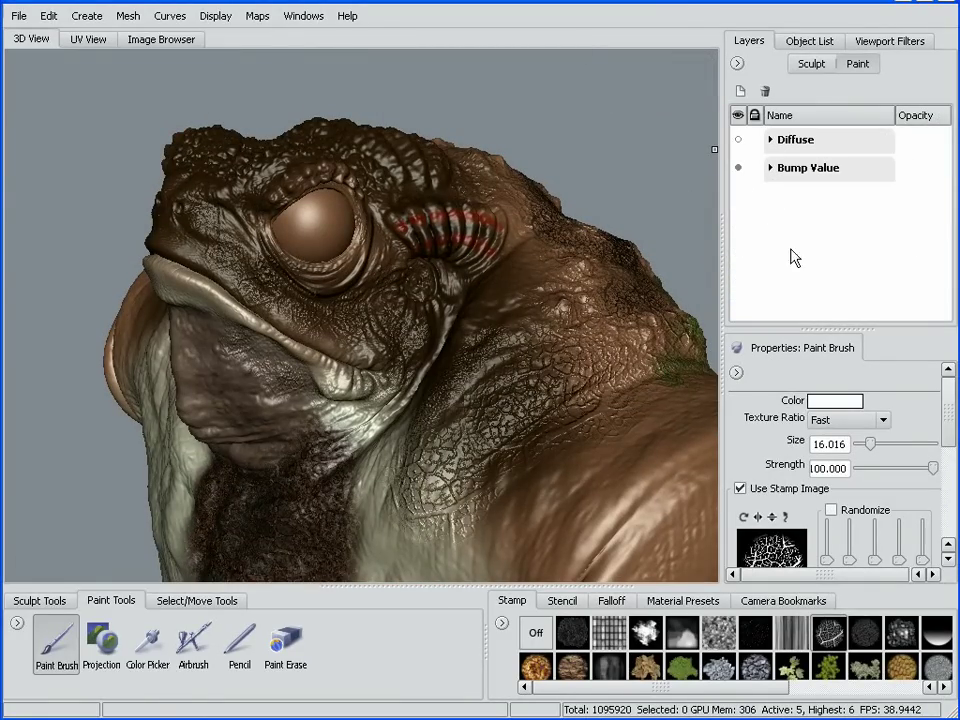
left_click(741, 92)
left_click(487, 381)
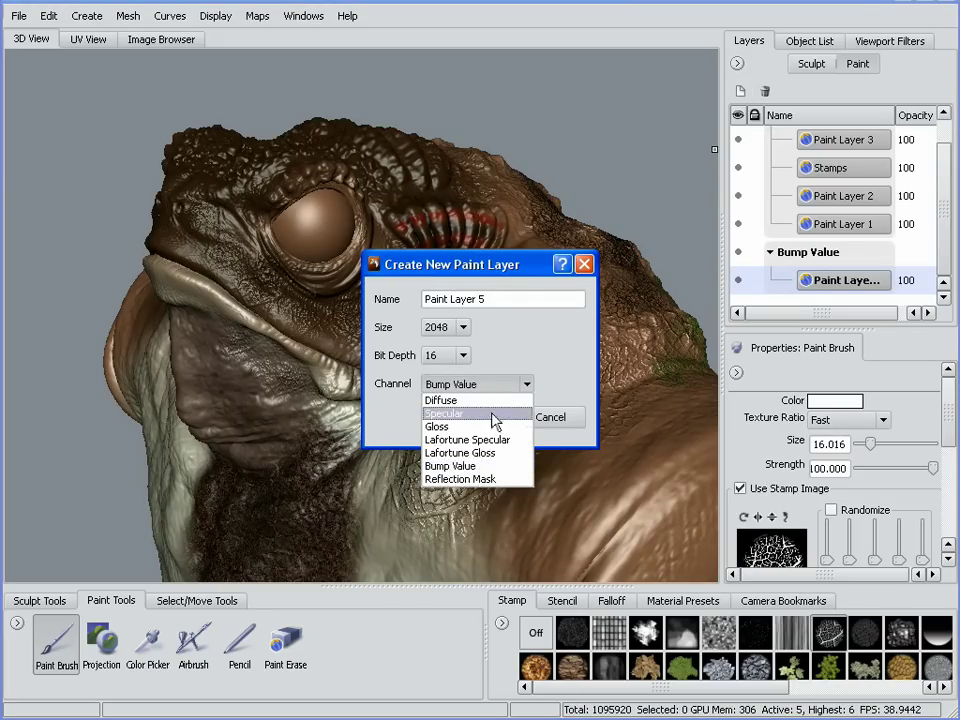
left_click(492, 414)
left_click(480, 418)
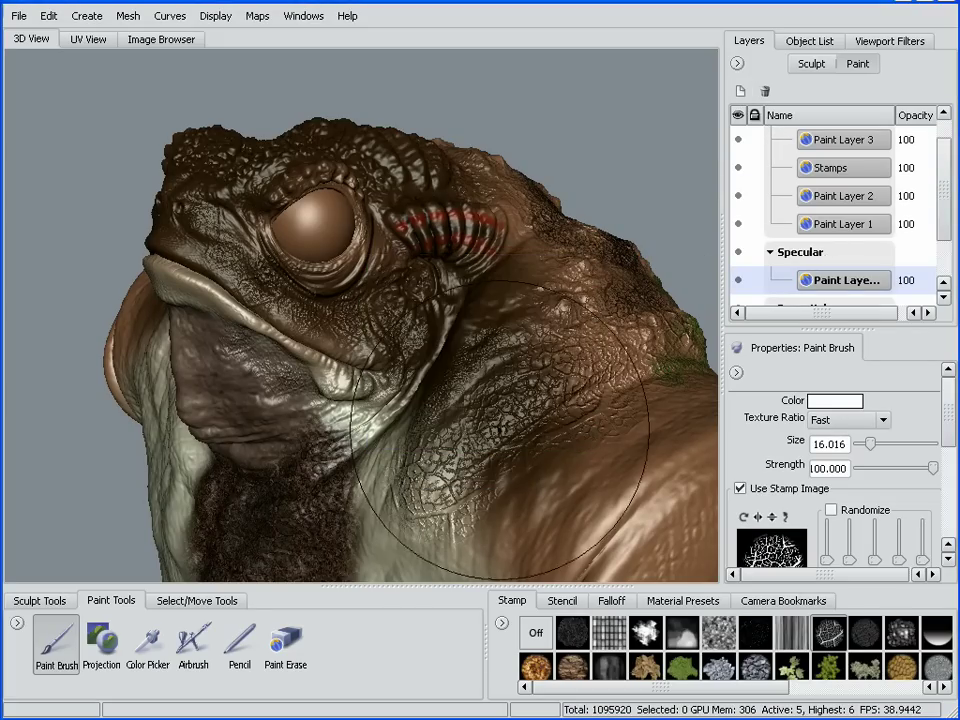
- Set the paint color to black and, with brush size about 7, paint out the specular shine on the neck, shoulder and throat
left_click(834, 401)
left_click(262, 231)
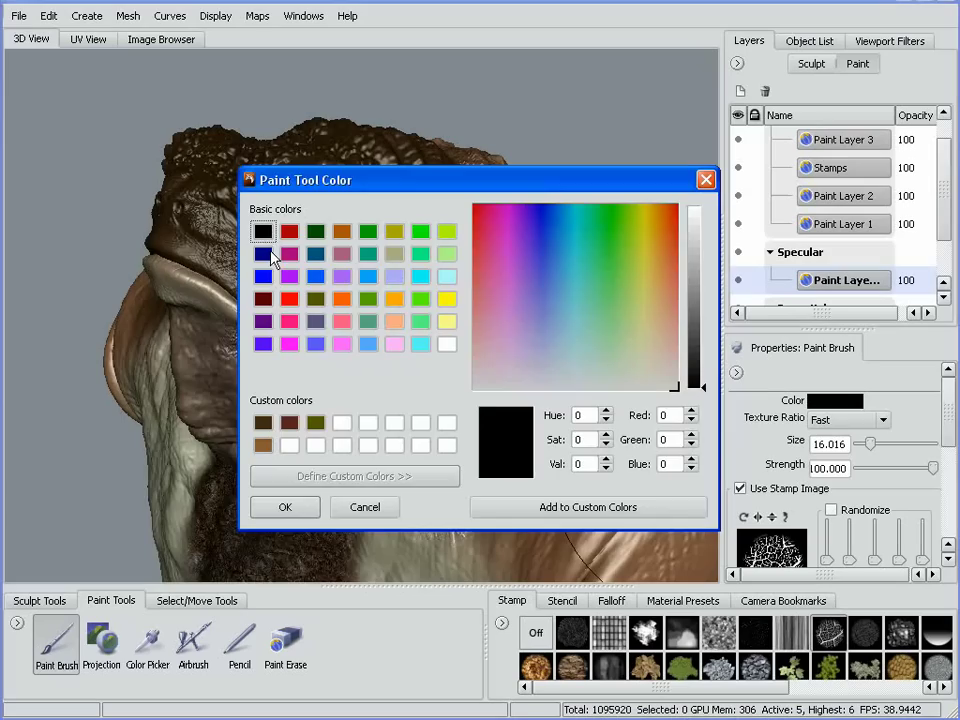
left_click(287, 507)
mouse_move(420, 430)
left_mouse_down("alt")
mouse_move(500, 465)
mouse_move(466, 410)
mouse_move(480, 400)
mouse_move(462, 434)
left_mouse_up("alt")
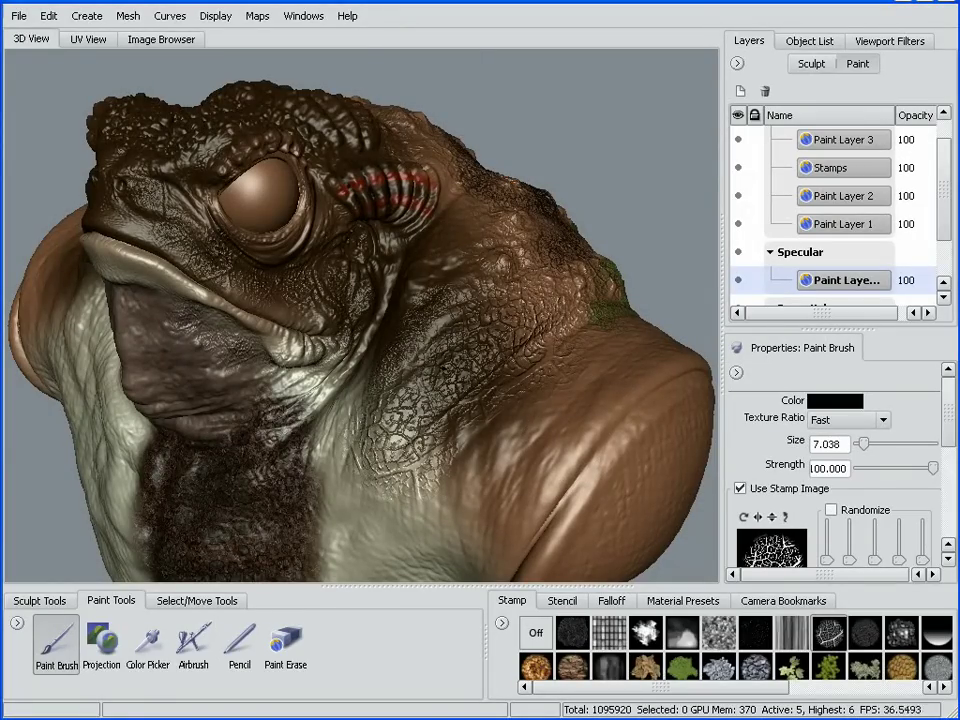
mouse_move(444, 369)
left_mouse_down()
mouse_move(420, 370)
mouse_move(412, 420)
mouse_move(415, 399)
left_mouse_up()
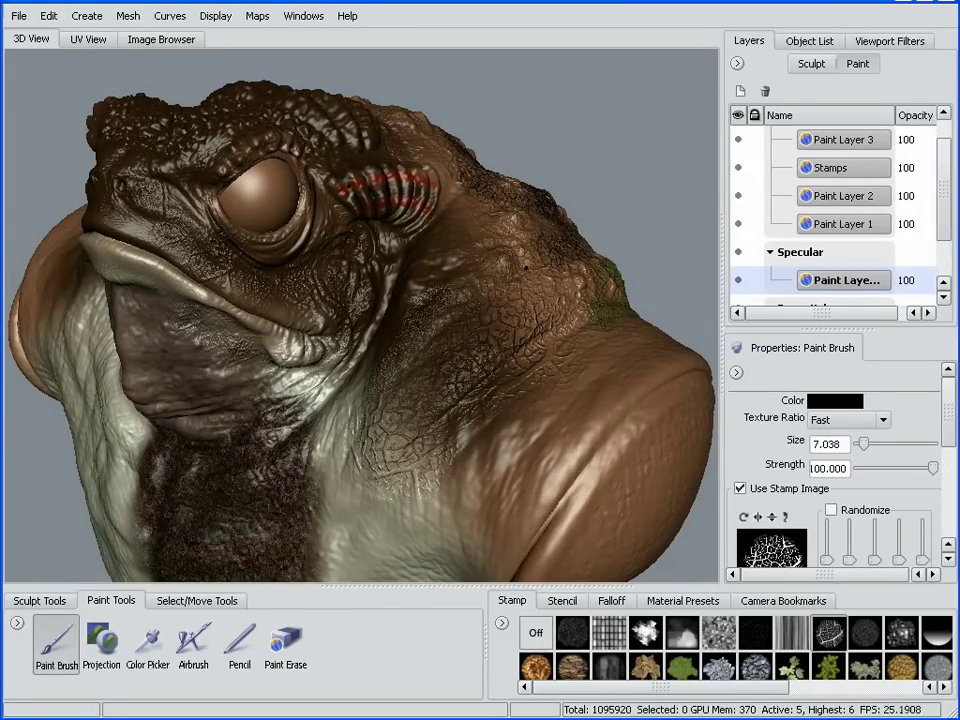
left_click_drag(400, 198, 493, 397, "alt")
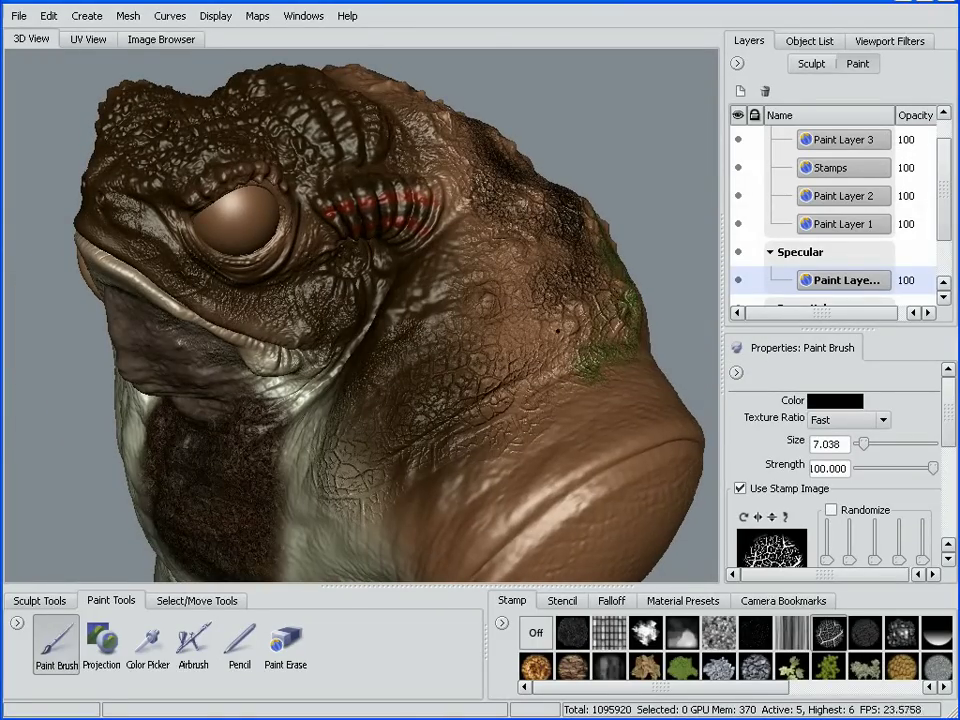
left_click_drag(372, 328, 308, 380)
left_click_drag(383, 480, 490, 432, "alt")
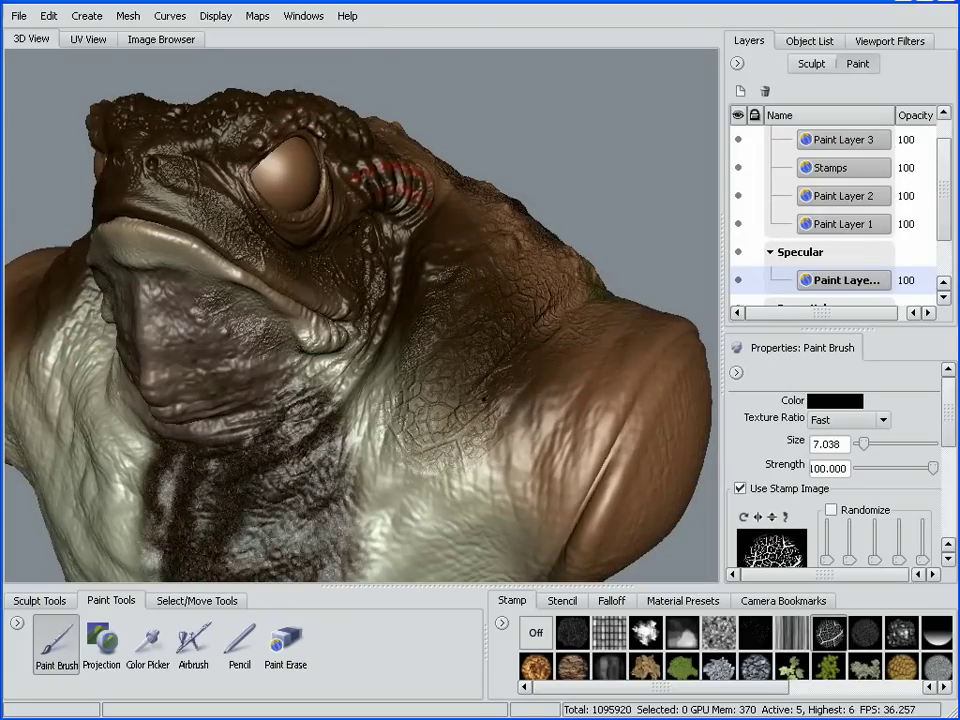
mouse_move(374, 310)
left_mouse_down()
mouse_move(321, 354)
mouse_move(268, 338)
left_mouse_up()
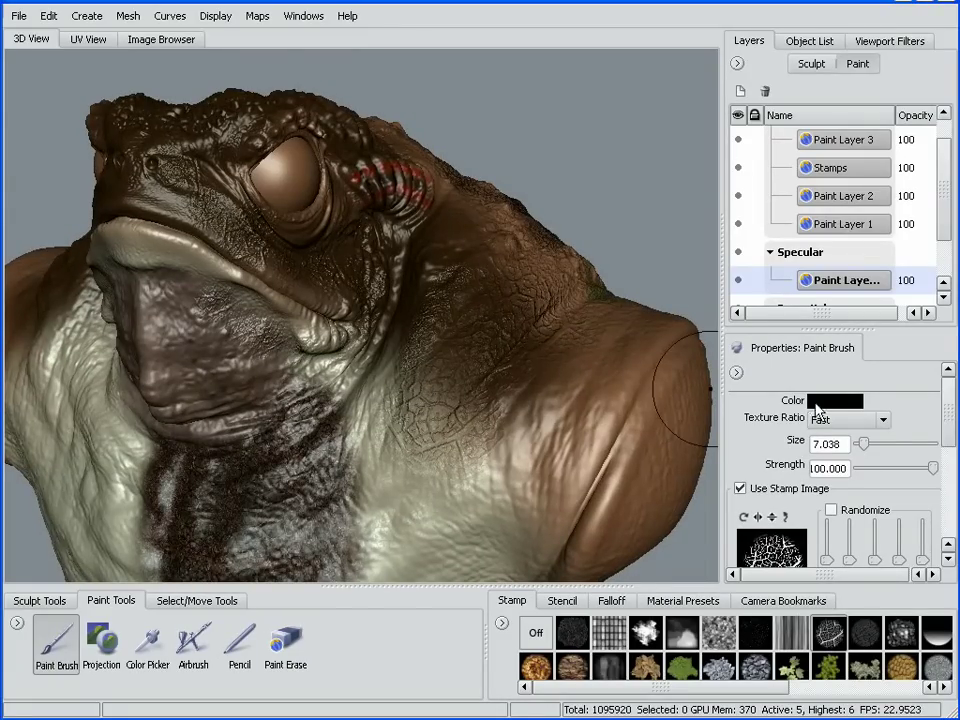
- Set the paint color to white and paint bright specular highlights over the cracked skin on the toad's neck and shoulder
left_click(835, 400)
left_click(447, 345)
left_click(286, 508)
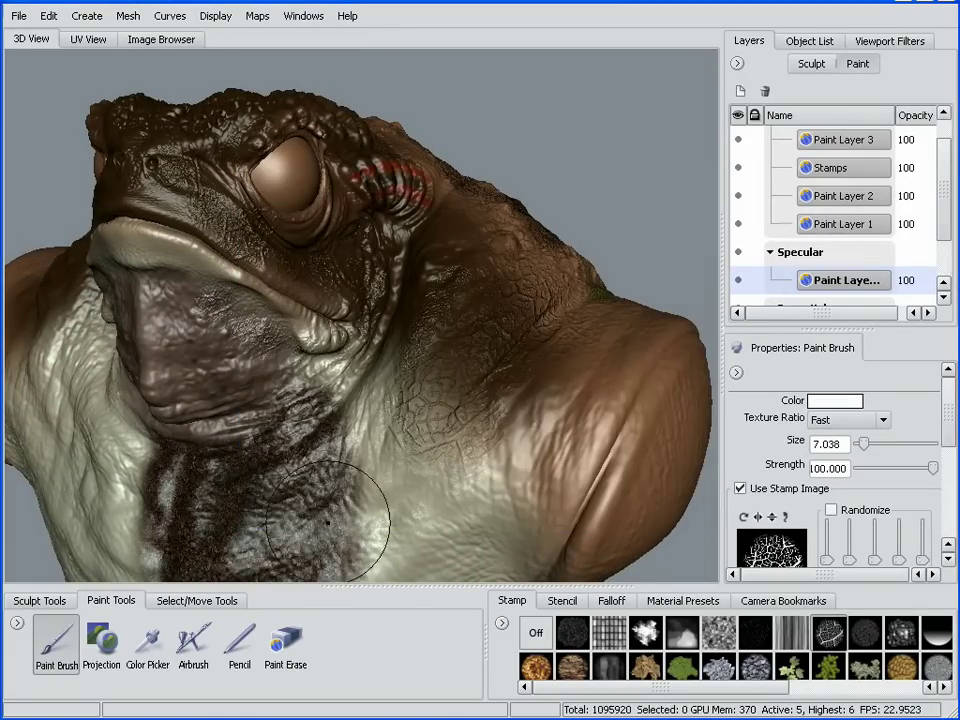
left_click_drag(484, 312, 413, 452)
left_click_drag(470, 440, 440, 470, "alt")
left_click_drag(440, 470, 415, 474, "alt")
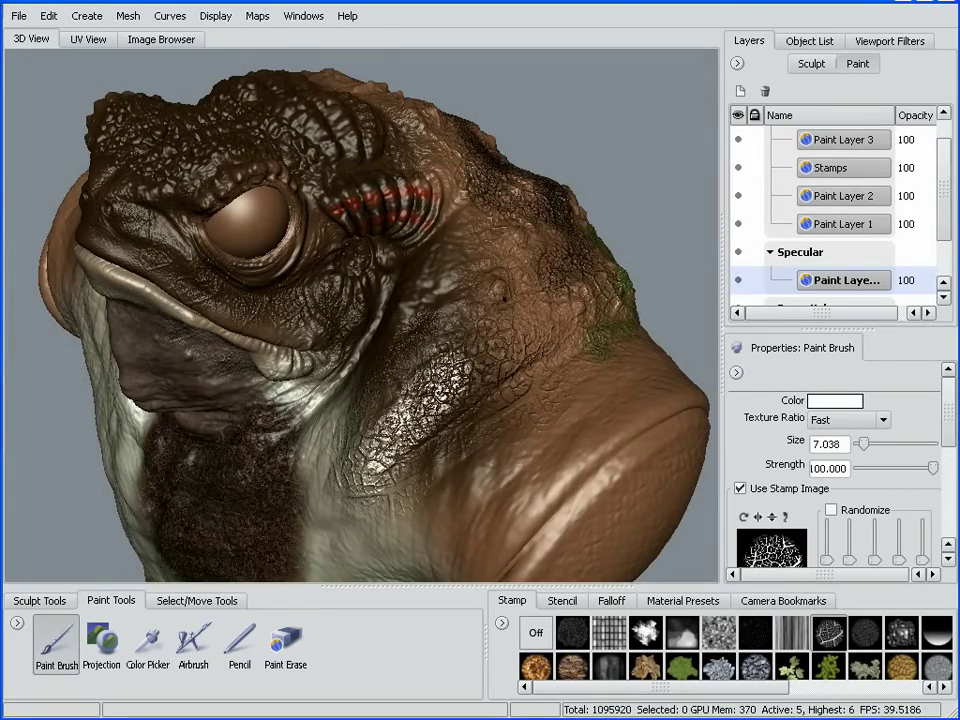
left_click_drag(477, 308, 521, 326)
mouse_move(517, 398)
left_mouse_down("alt")
mouse_move(530, 362)
mouse_move(520, 465)
mouse_move(520, 388)
mouse_move(688, 298)
left_mouse_up("alt")
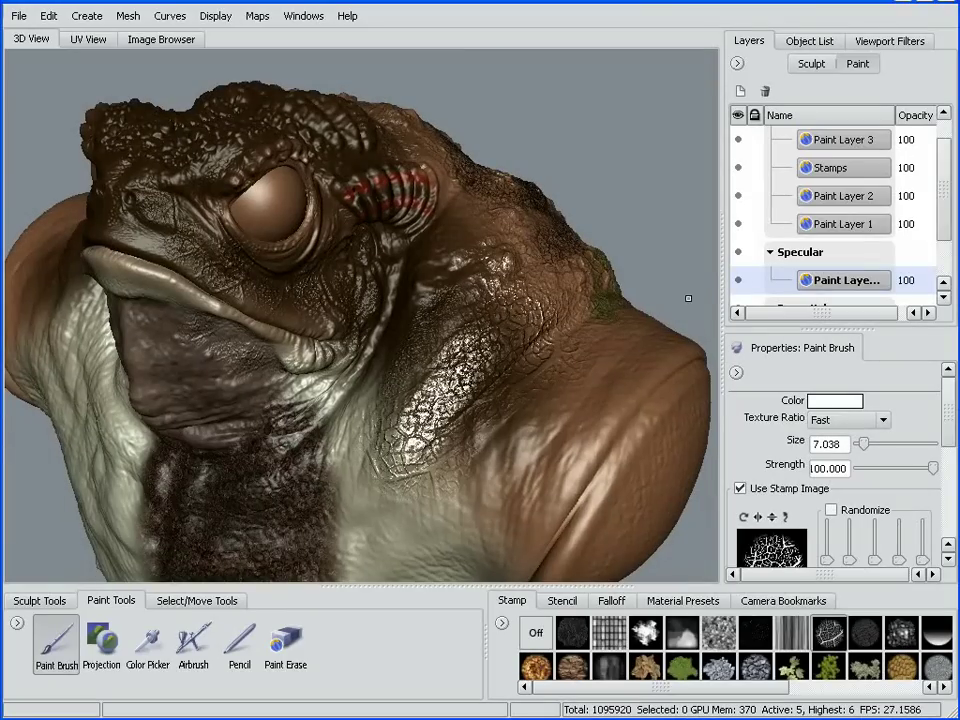
scroll(812, 222, "down", 2)
left_click(771, 197)
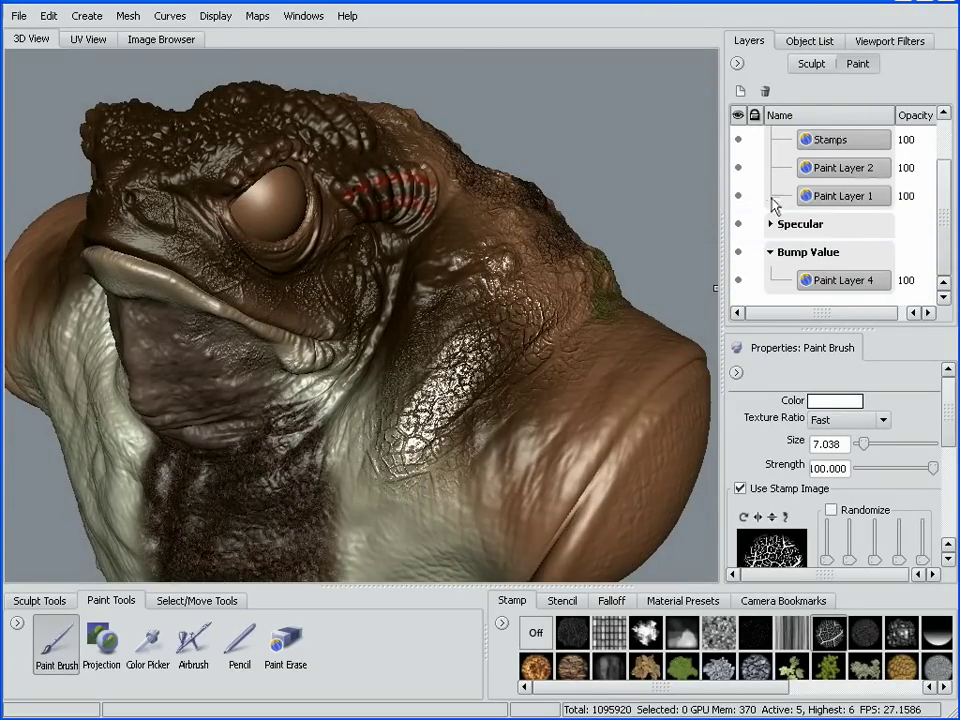
left_click(771, 253)
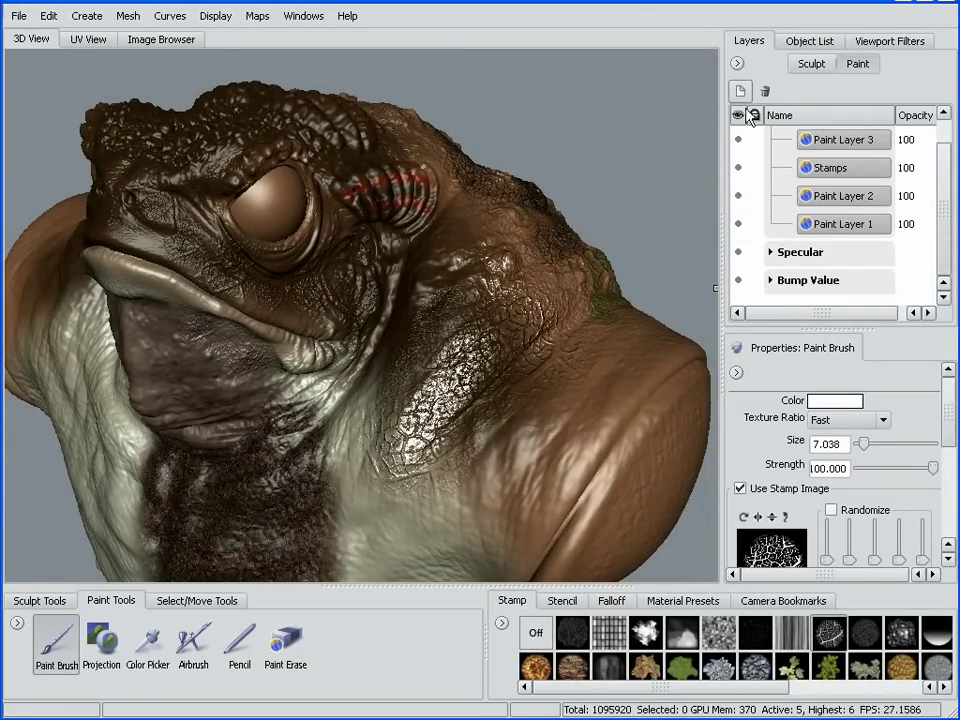
left_click(527, 421)
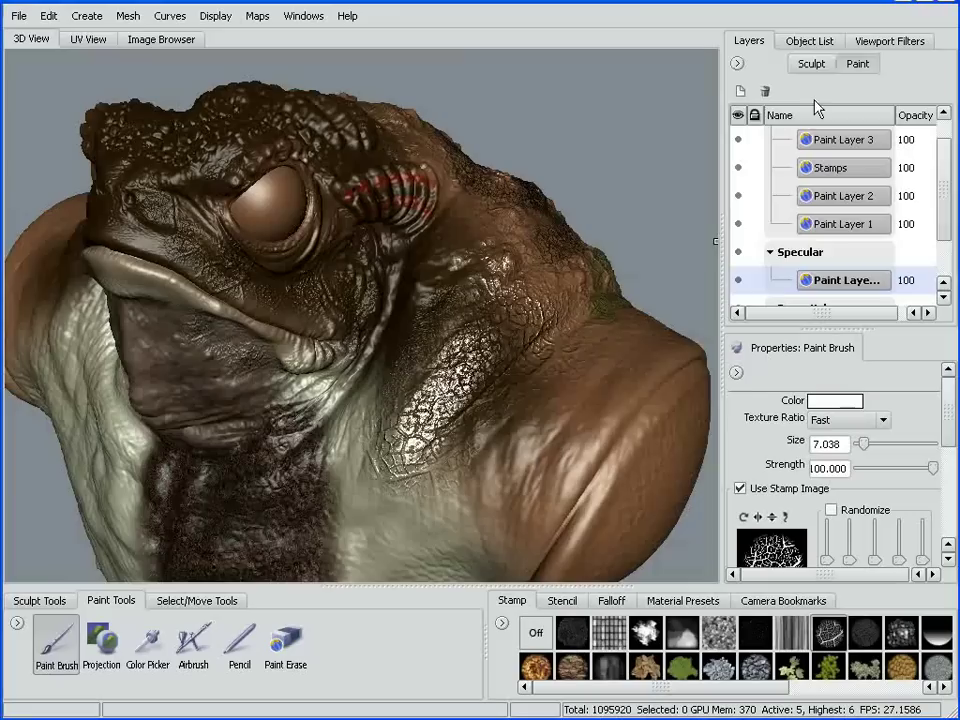
- Enable image-based lights on the Default Material and set its Reflection Strength to 0.20
left_click(812, 42)
left_click(833, 200)
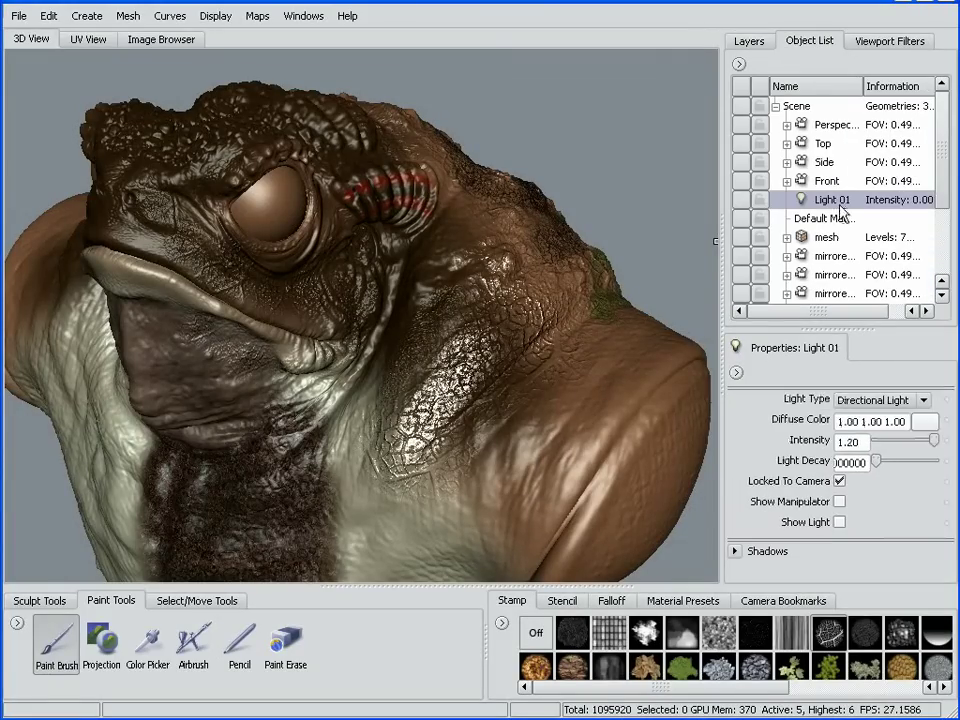
left_click(838, 220)
left_click_drag(948, 450, 950, 512)
left_click(738, 477)
left_click(735, 572)
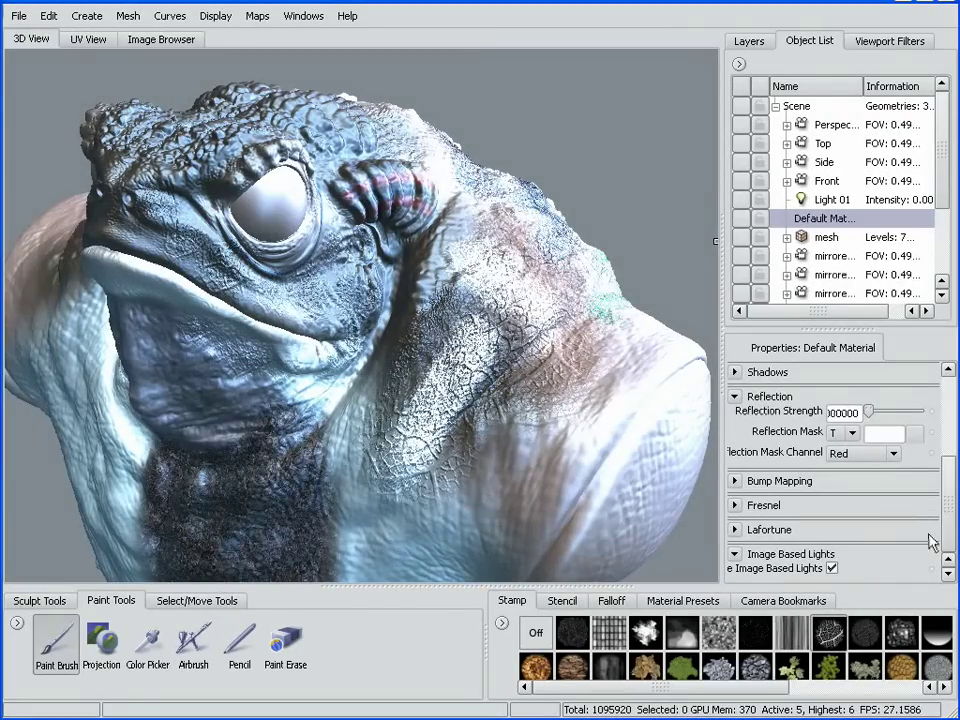
left_click_drag(947, 515, 946, 510)
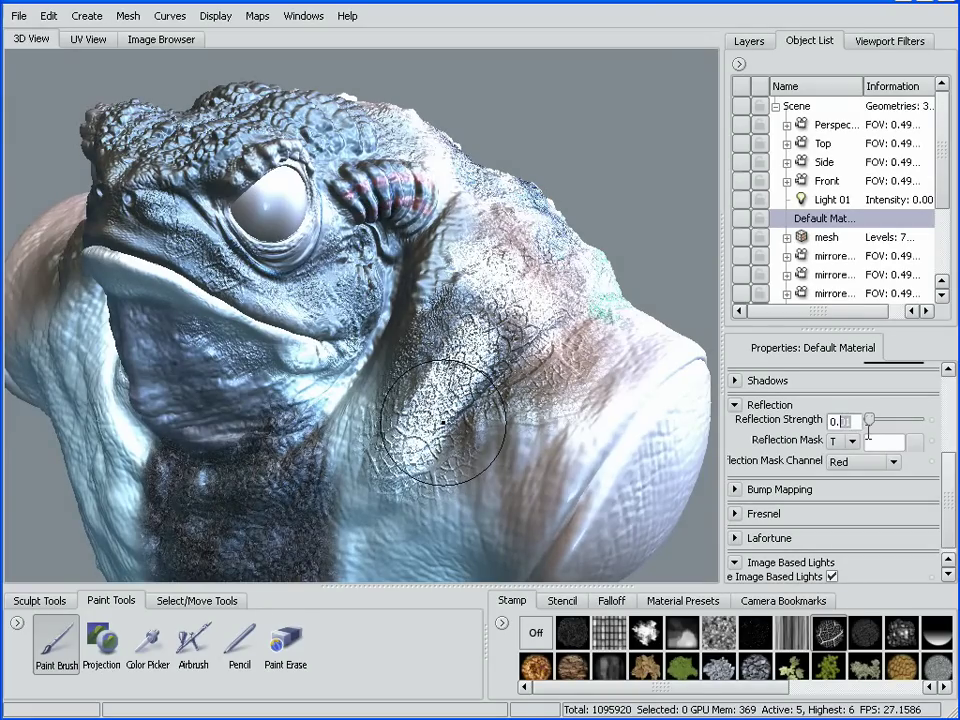
type("0.20")
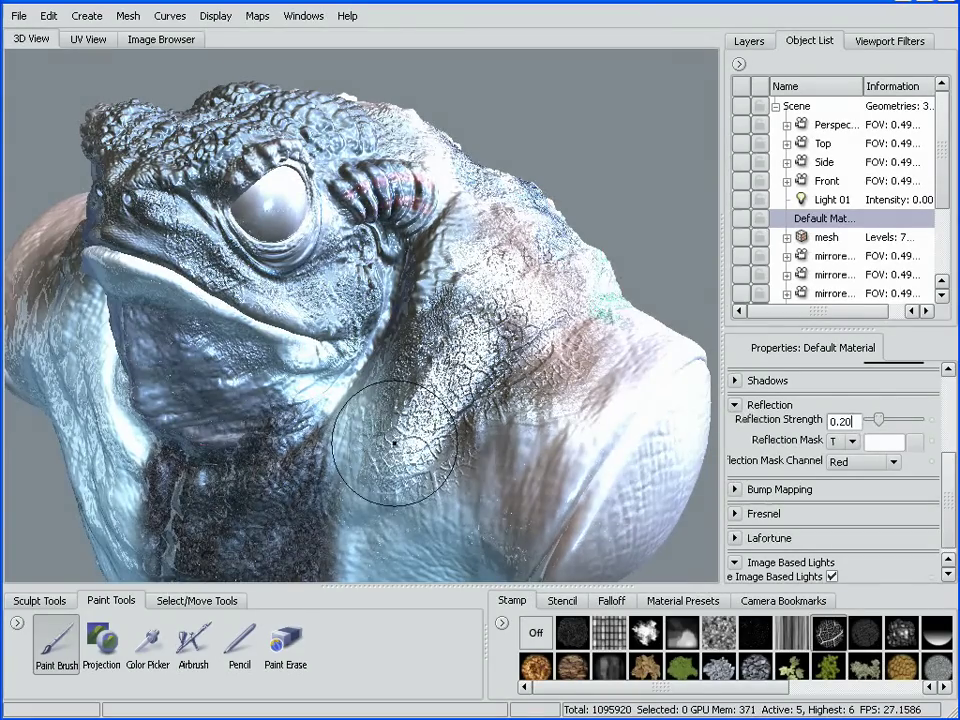
- Create Paint Layer 6 in the Reflection Mask channel with size 2048 and bit depth 16
mouse_move(401, 443)
left_mouse_down("alt")
mouse_move(461, 441)
mouse_move(501, 358)
mouse_move(470, 400)
mouse_move(450, 418)
mouse_move(439, 414)
mouse_move(434, 428)
mouse_move(450, 407)
mouse_move(439, 433)
mouse_move(707, 247)
left_mouse_up("alt")
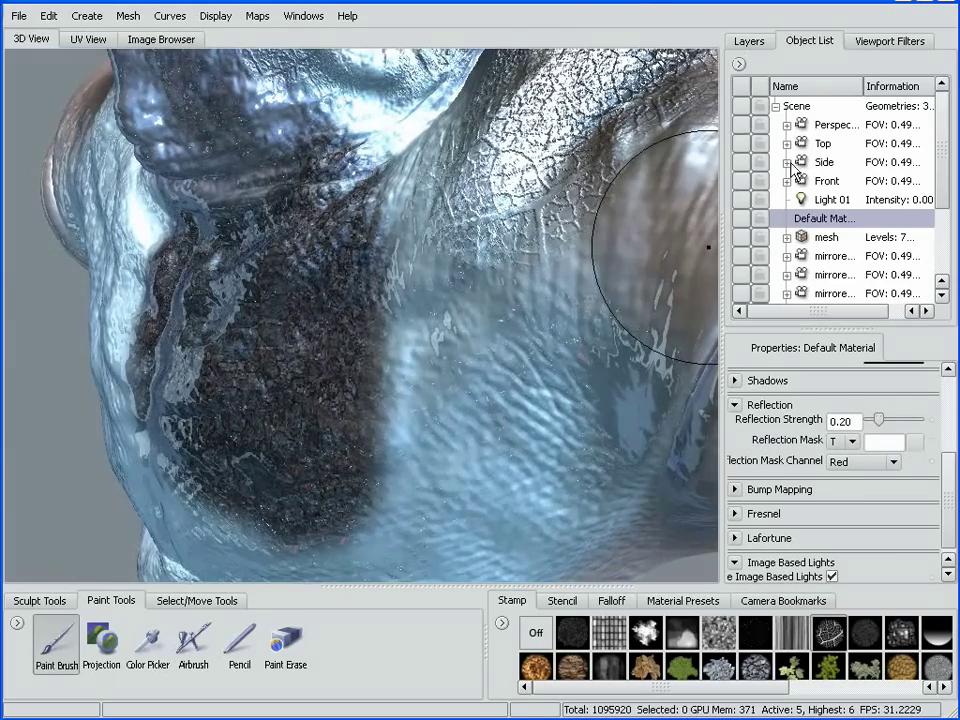
left_click(750, 42)
left_click(740, 91)
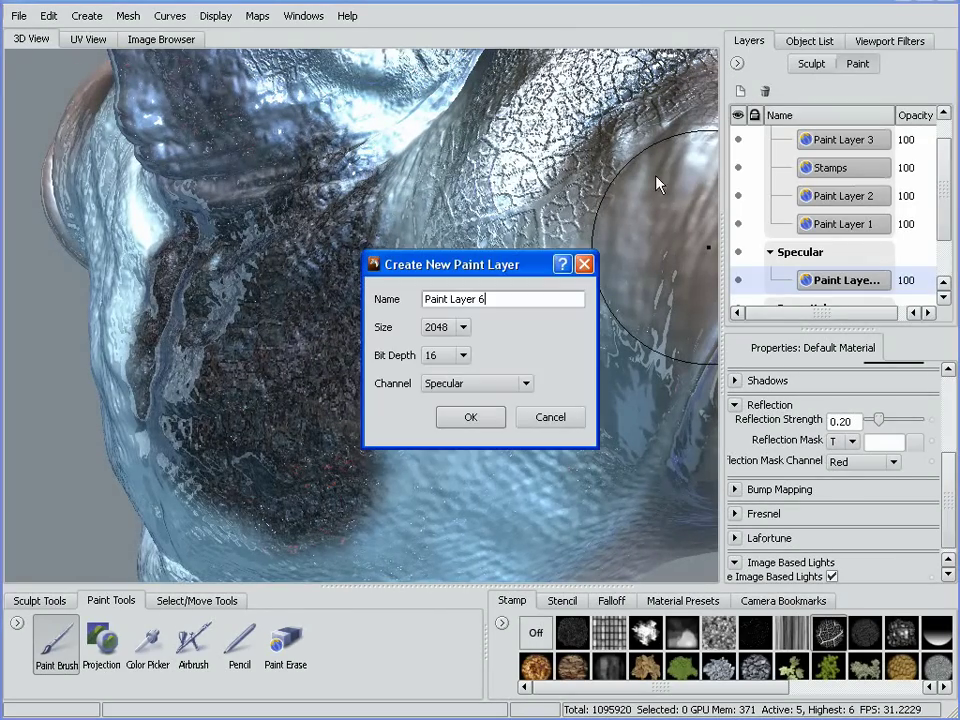
left_click(485, 391)
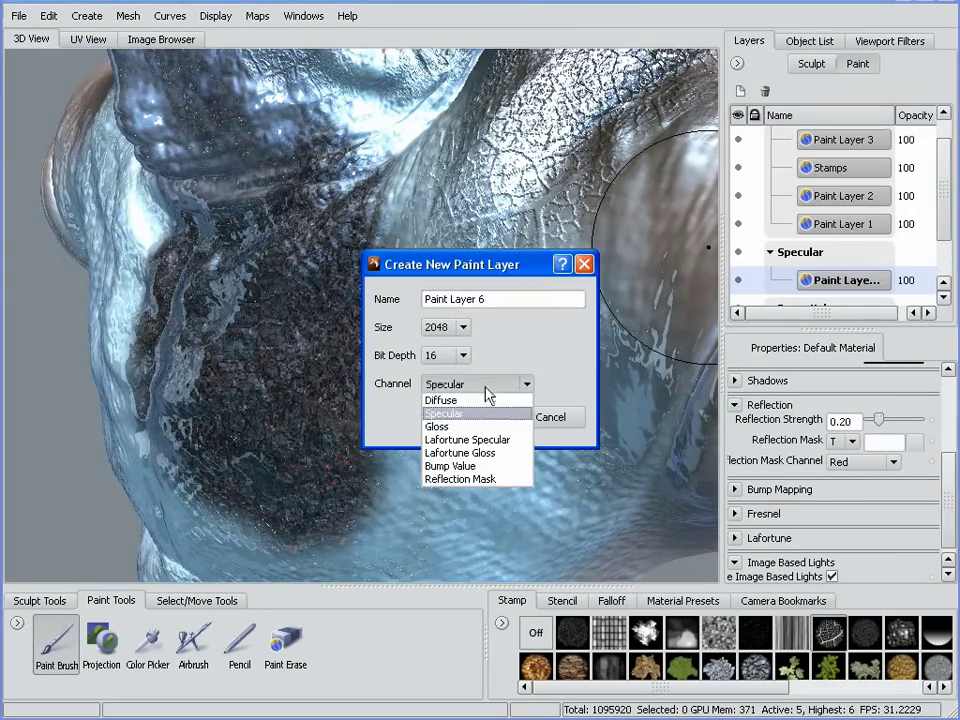
left_click(474, 481)
left_click(472, 419)
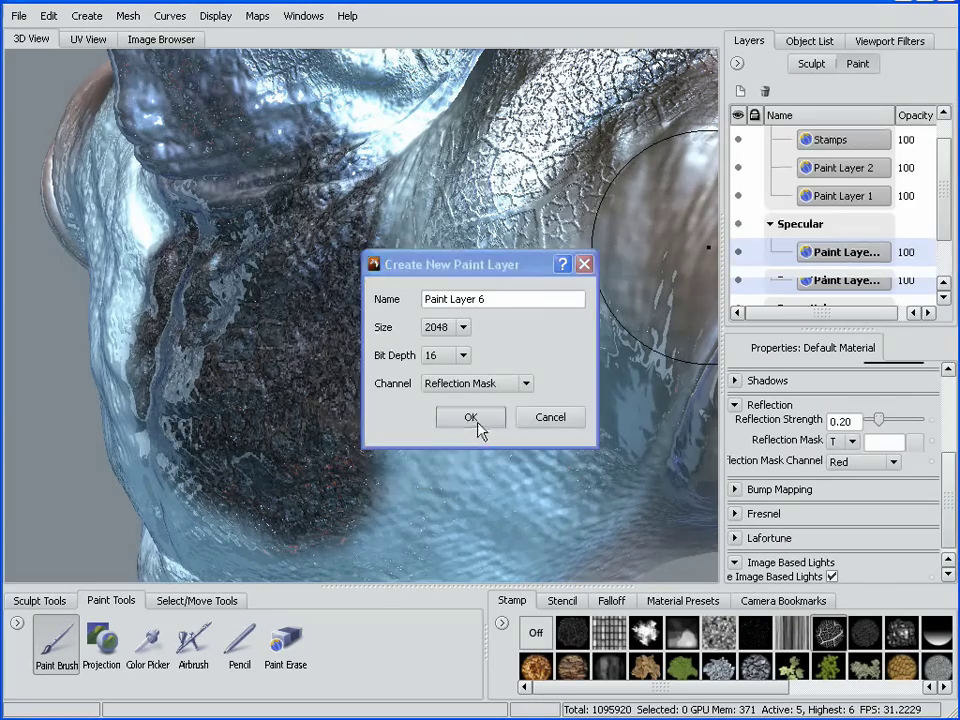
- Set the paint color to black and paint out the reflections on the dark patch of the toad's throat with the Paint Brush
mouse_move(386, 462)
middle_mouse_down("alt")
mouse_move(430, 429)
mouse_move(436, 410)
middle_mouse_up("alt")
right_click_drag(436, 410, 430, 437, "alt")
mouse_move(428, 436)
left_mouse_down("alt")
mouse_move(411, 414)
mouse_move(446, 418)
mouse_move(440, 425)
mouse_move(463, 441)
mouse_move(335, 470)
mouse_move(429, 435)
left_mouse_up("alt")
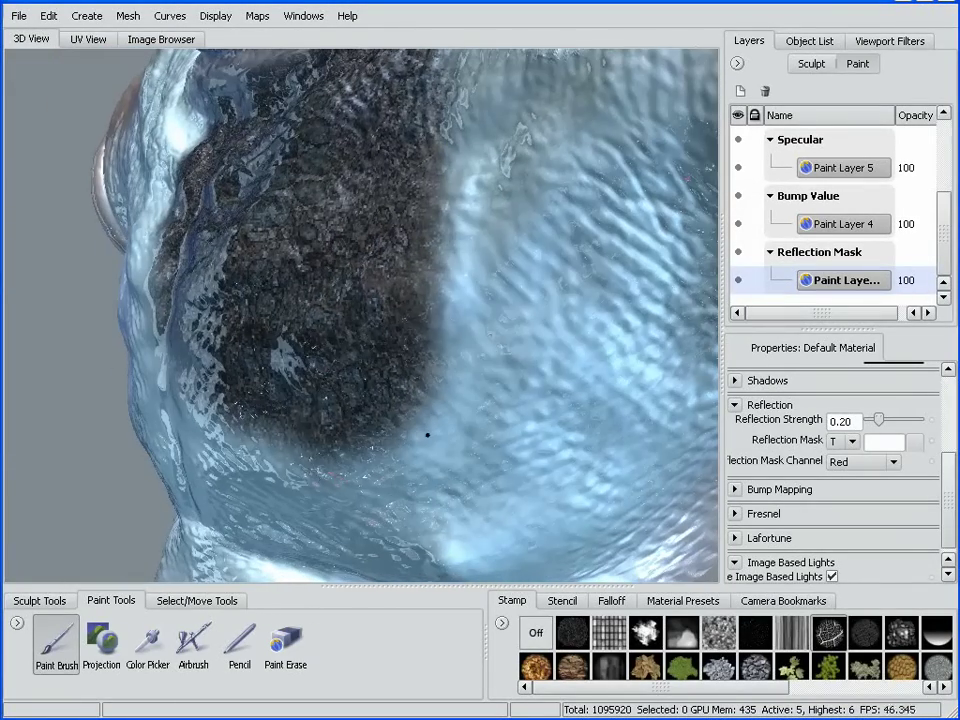
scroll(905, 377, "up", 5)
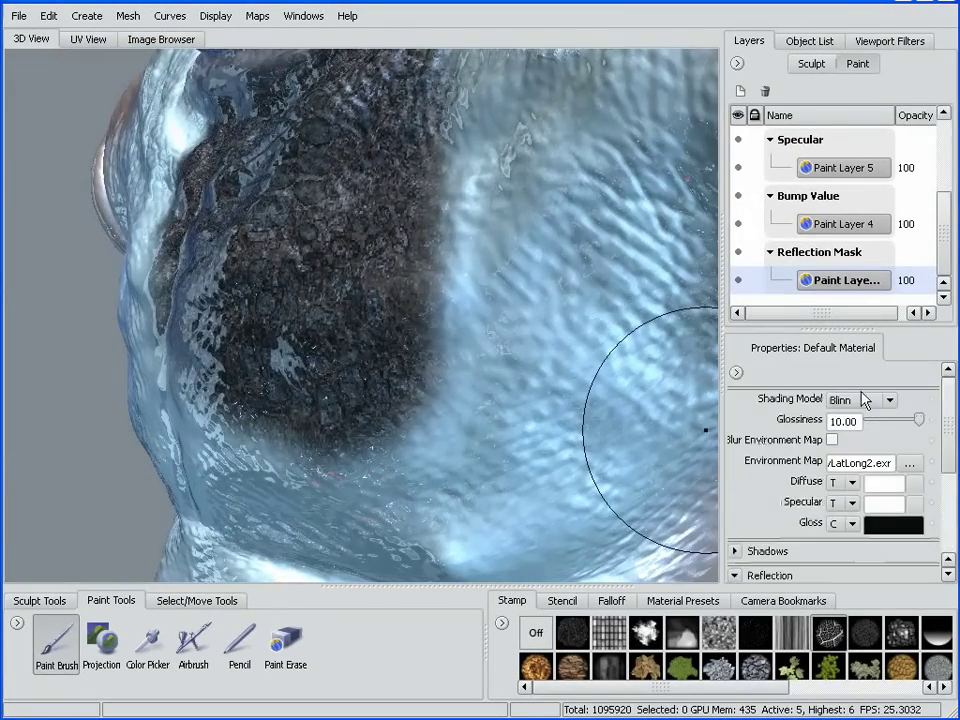
left_click(57, 638)
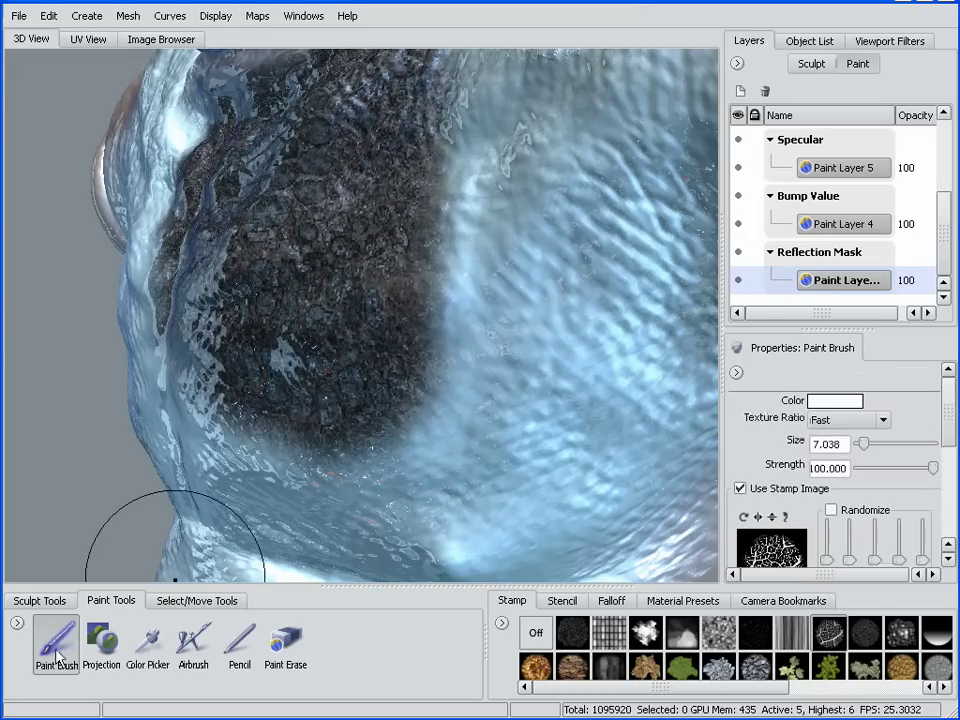
left_click(823, 403)
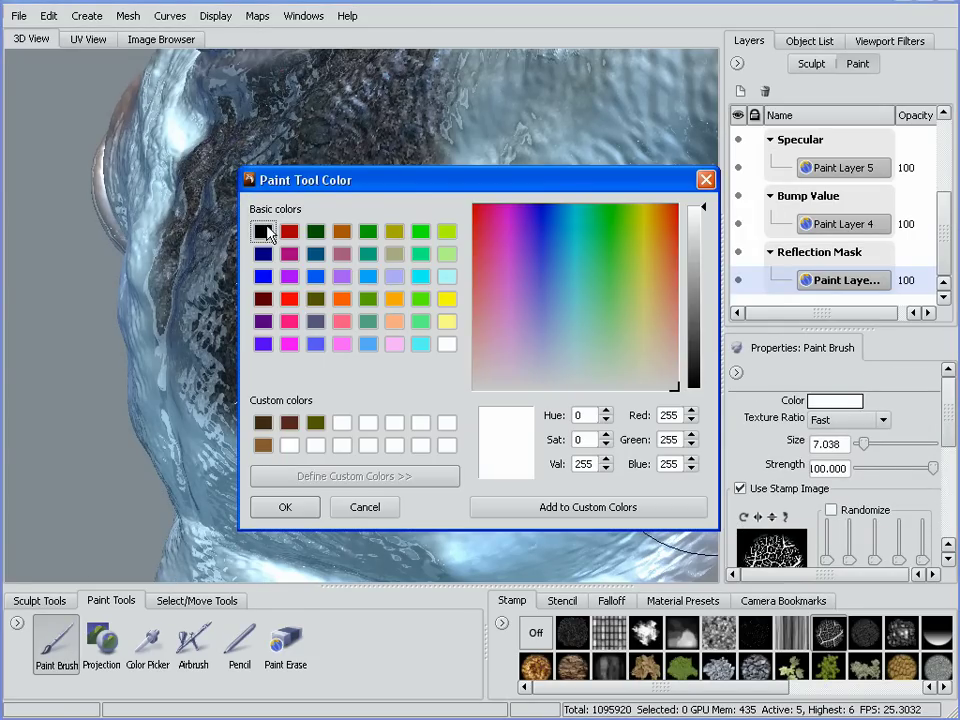
left_click(262, 232)
left_click(288, 509)
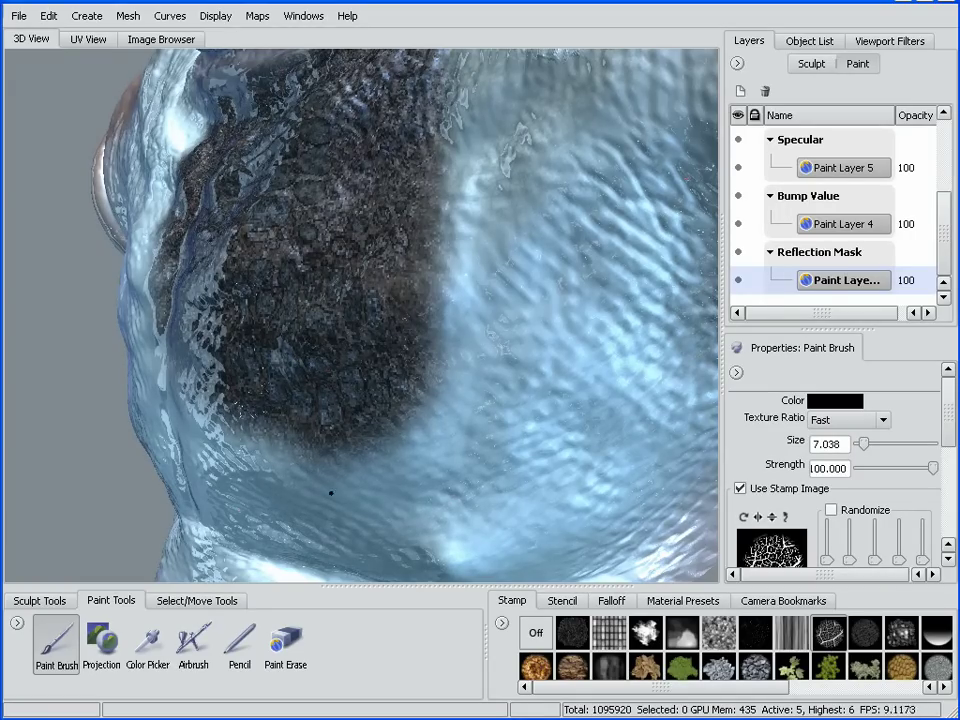
mouse_move(473, 346)
left_mouse_down("alt")
mouse_move(407, 414)
mouse_move(504, 435)
mouse_move(461, 297)
left_mouse_up("alt")
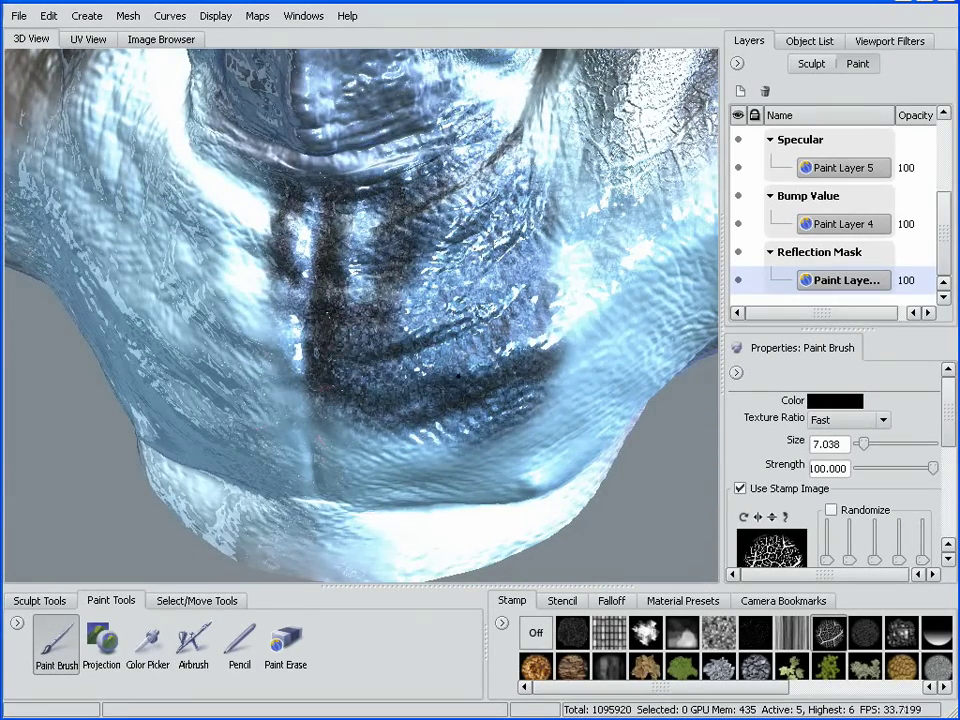
- On Paint Layer 5 in the Specular channel, paint the lower throat patch black to remove its specular shine
left_click(830, 167)
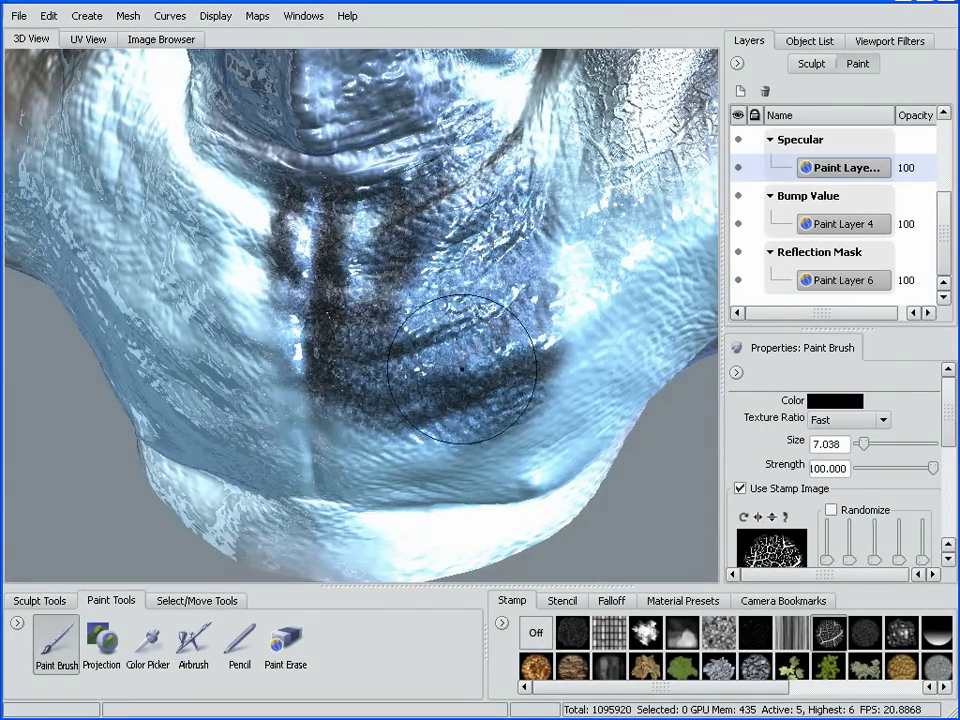
mouse_move(480, 351)
left_mouse_down()
mouse_move(355, 258)
mouse_move(410, 243)
mouse_move(395, 300)
mouse_move(407, 309)
mouse_move(298, 276)
mouse_move(300, 335)
mouse_move(405, 290)
mouse_move(381, 222)
mouse_move(352, 293)
left_mouse_up()
left_click_drag(328, 484, 347, 505)
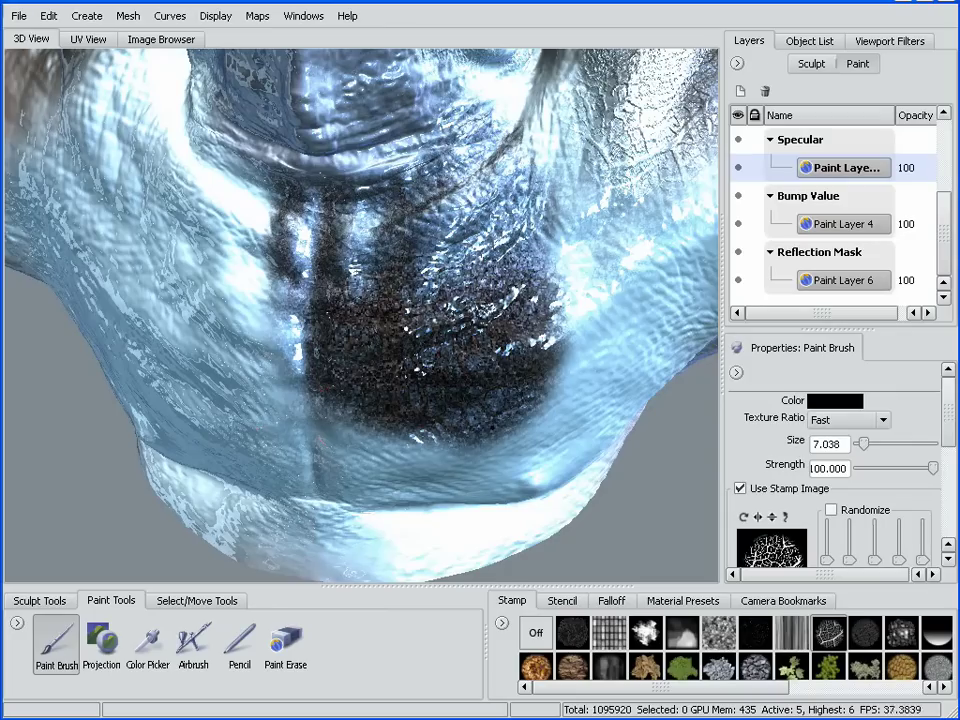
mouse_move(420, 250)
left_mouse_down()
mouse_move(358, 200)
mouse_move(391, 204)
left_mouse_up()
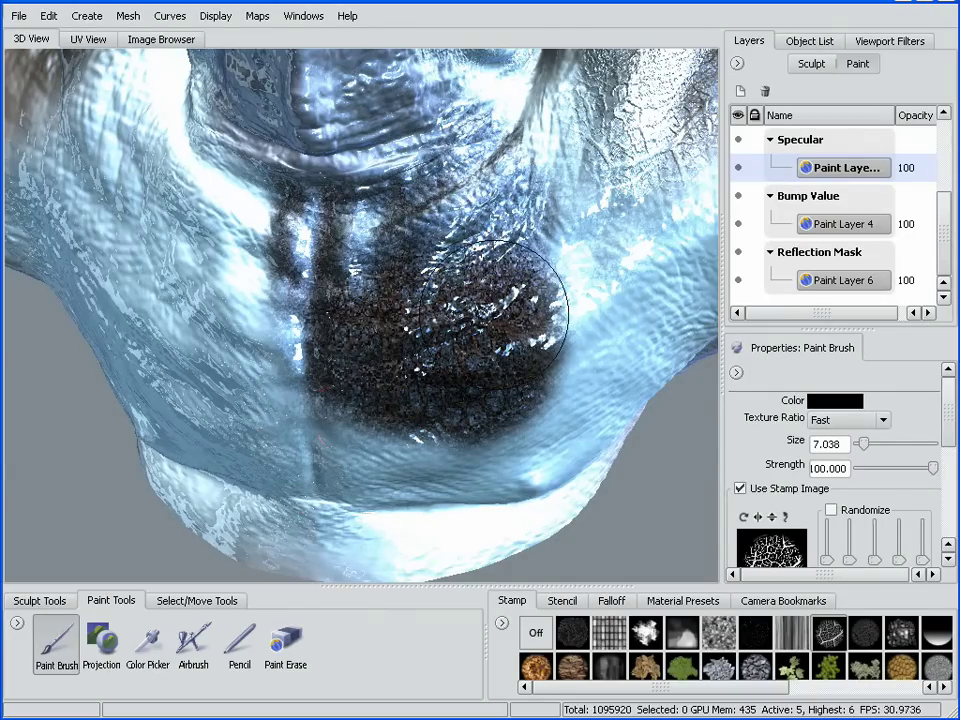
- On Paint Layer 6 in the Reflection Mask channel, black out the throat patch's remaining reflections and paint reflections back over it in white
left_click(840, 280)
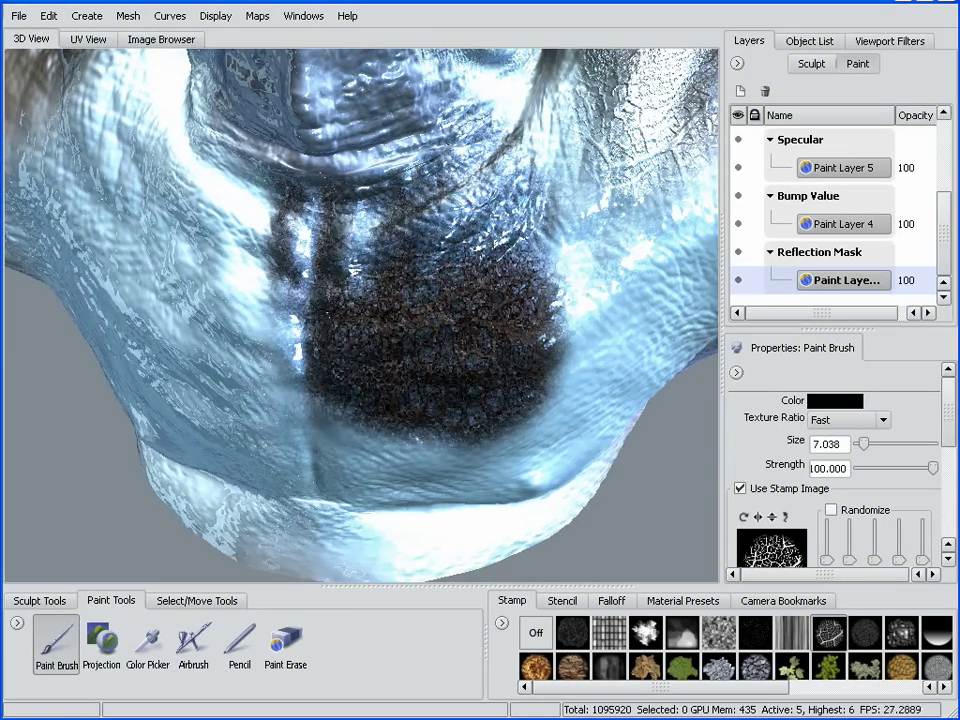
mouse_move(425, 398)
left_mouse_down("alt")
mouse_move(397, 395)
mouse_move(460, 378)
mouse_move(377, 388)
mouse_move(480, 368)
mouse_move(506, 350)
mouse_move(482, 378)
mouse_move(443, 394)
left_mouse_up("alt")
left_click(834, 401)
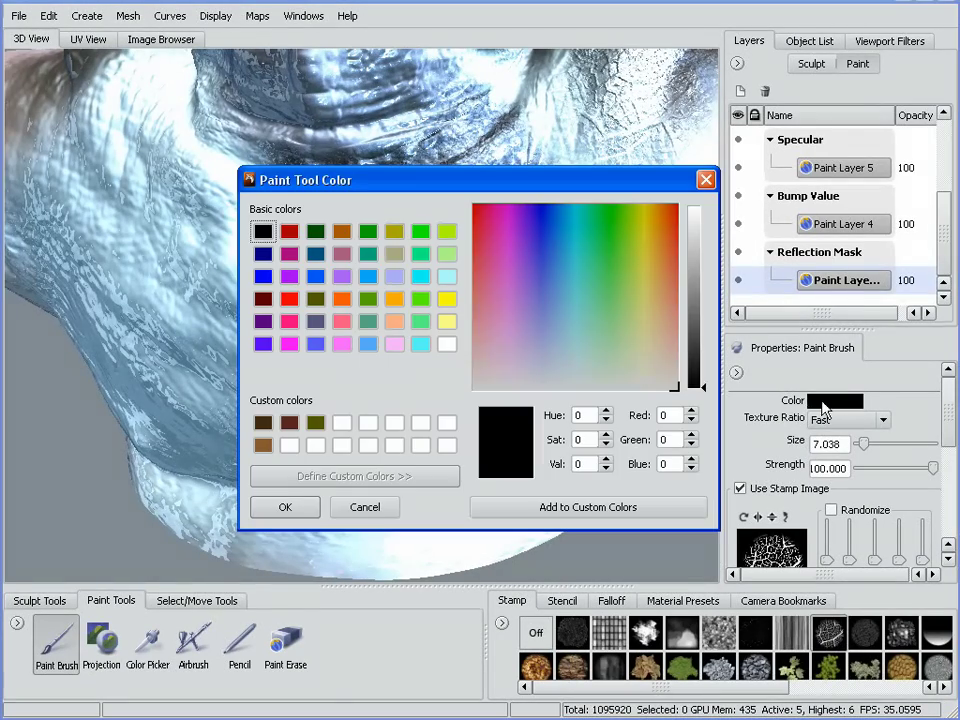
left_click(447, 345)
left_click(305, 508)
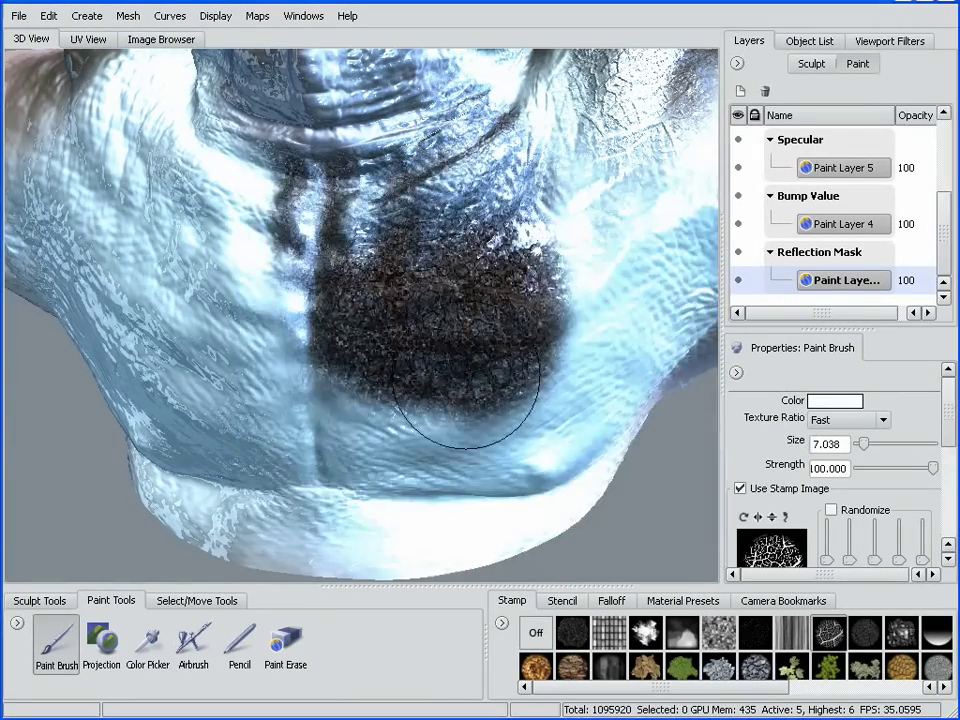
left_click_drag(510, 365, 375, 265)
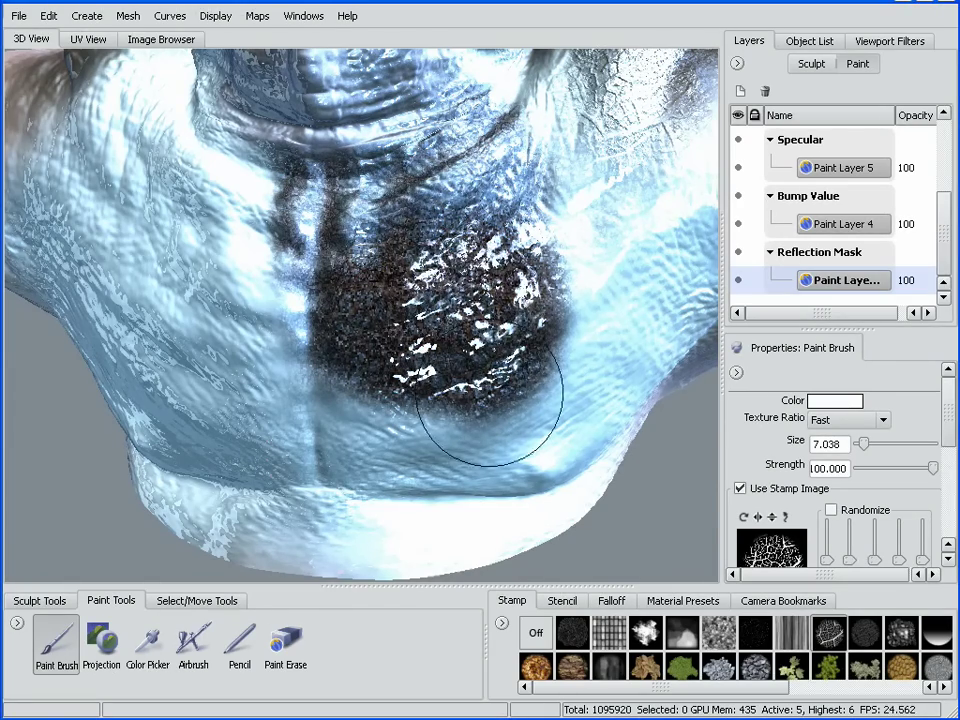
mouse_move(490, 393)
left_mouse_down("alt")
mouse_move(405, 396)
mouse_move(537, 392)
mouse_move(480, 414)
left_mouse_up("alt")
- On Paint Layer 5 in the Specular channel, paint white cracked-stamp highlights over the dark throat patch
left_click(843, 170)
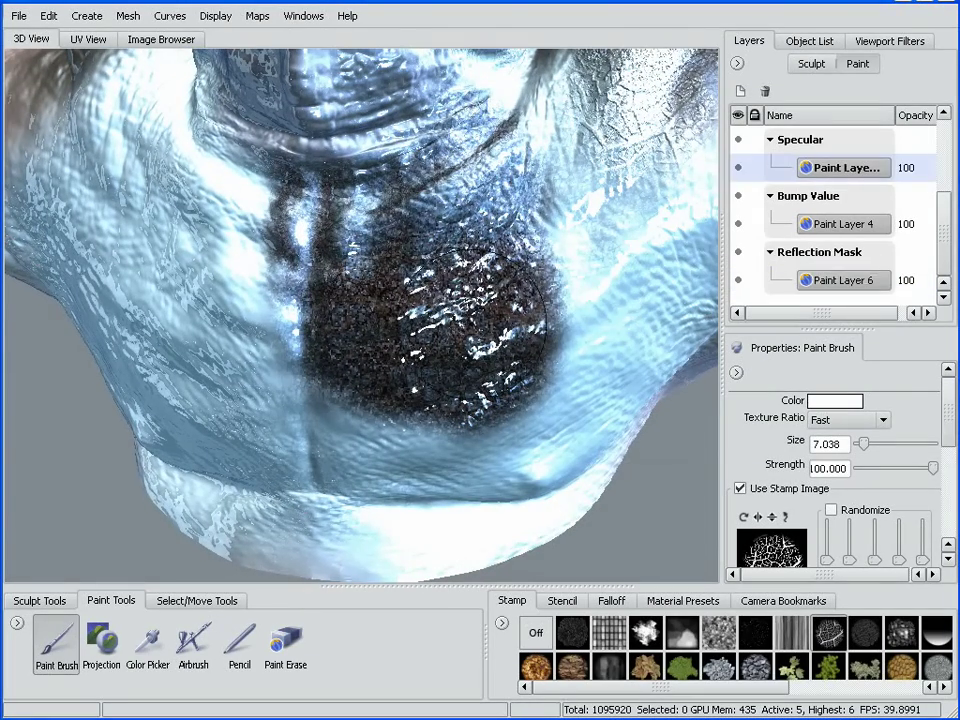
mouse_move(368, 218)
left_mouse_down()
mouse_move(265, 235)
mouse_move(230, 290)
mouse_move(400, 260)
mouse_move(515, 452)
mouse_move(484, 441)
mouse_move(439, 379)
mouse_move(465, 409)
left_mouse_up()
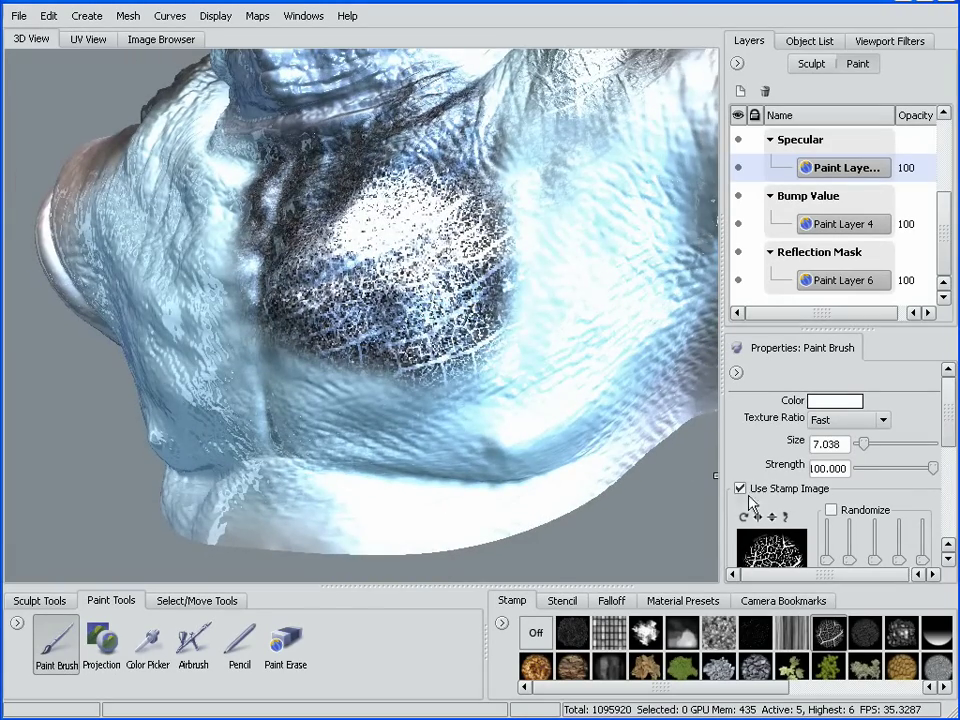
left_click_drag(435, 328, 557, 444, "alt")
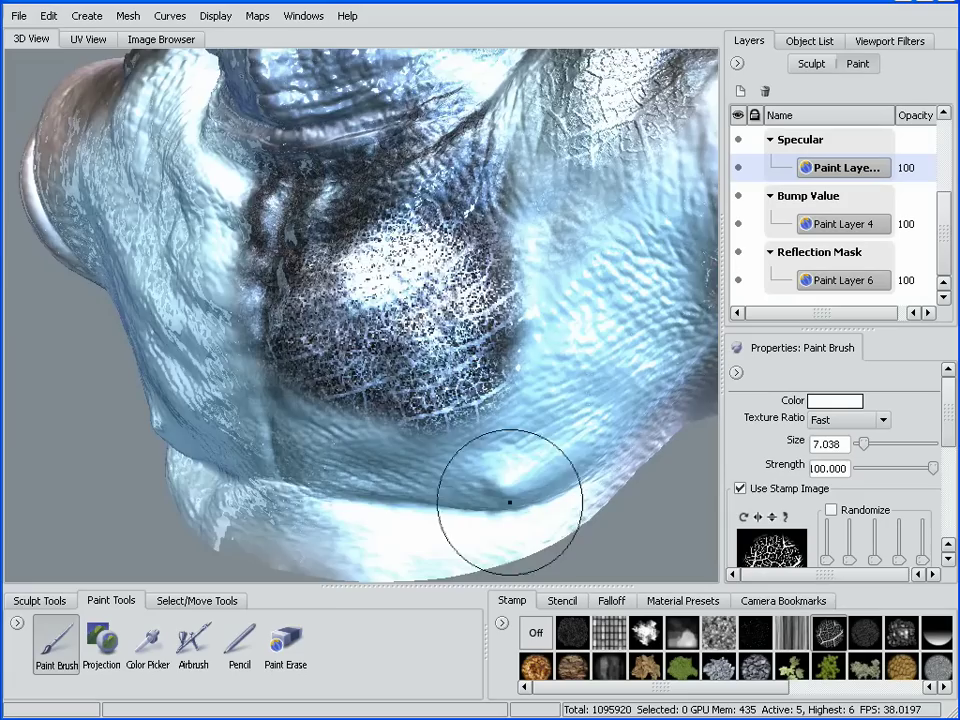